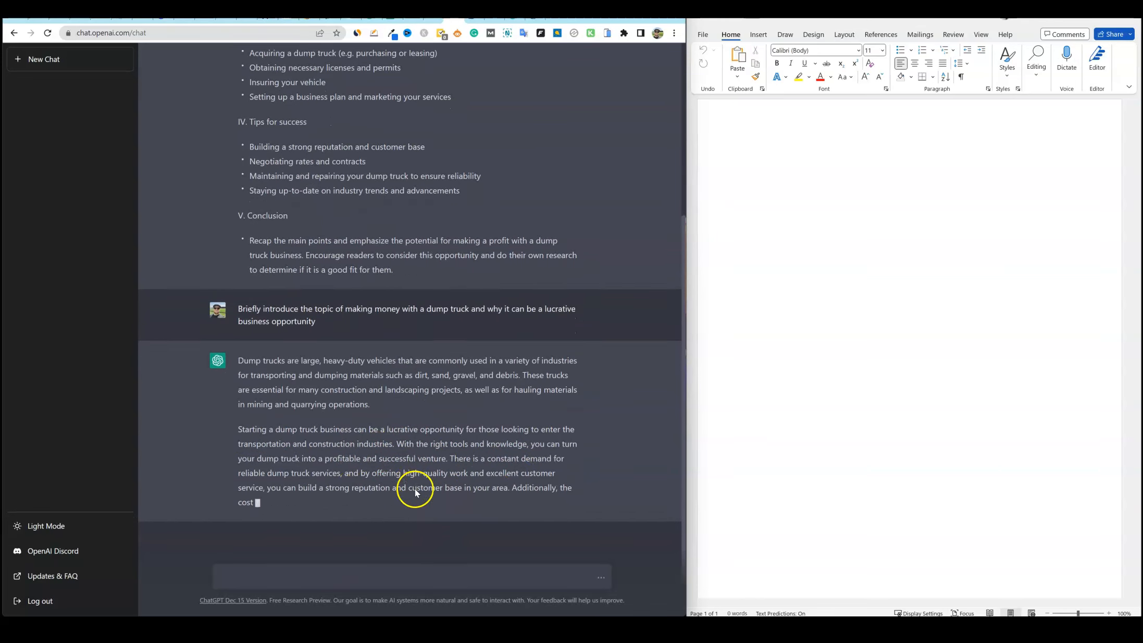
- Copy ChatGPT's two-paragraph introduction response and paste it into the blank Word document as text only
{"action": "left_click_drag", "start_coordinate": [390, 498], "coordinate": [243, 340]}
{"action": "key", "text": "ctrl+c"}
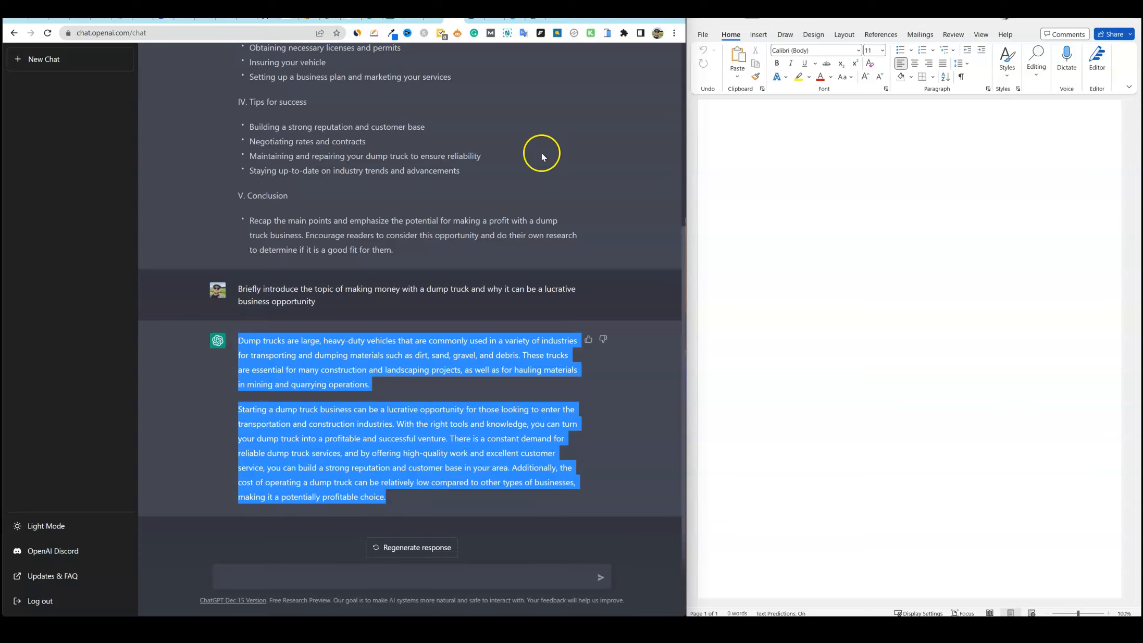
{"action": "left_click", "coordinate": [734, 142]}
{"action": "left_click", "coordinate": [756, 158]}
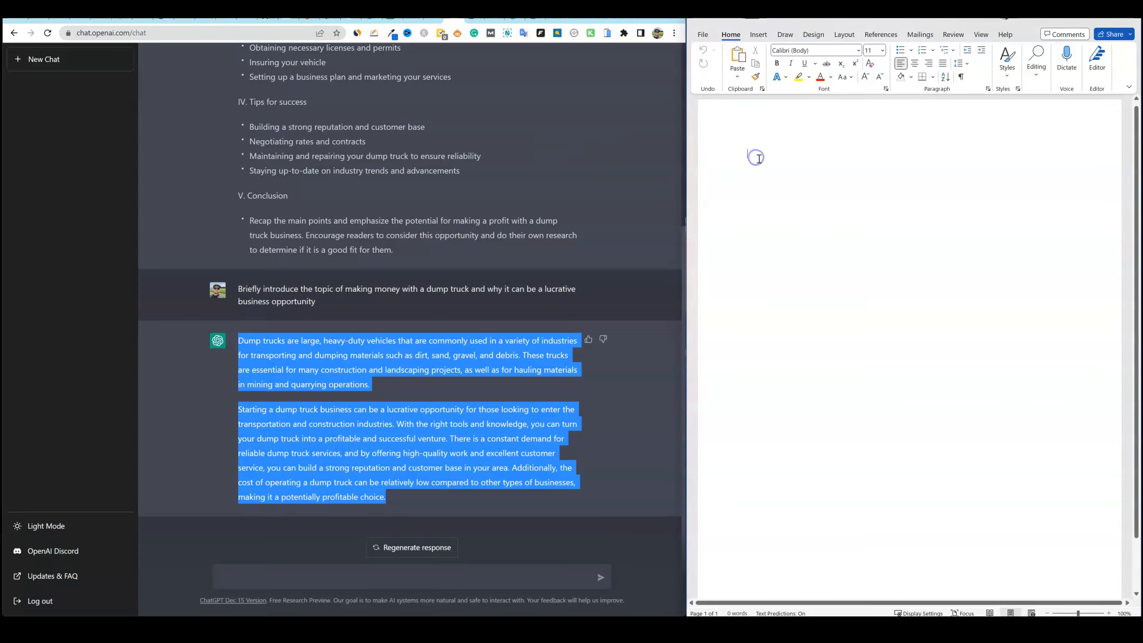
{"action": "key", "text": "ctrl+v"}
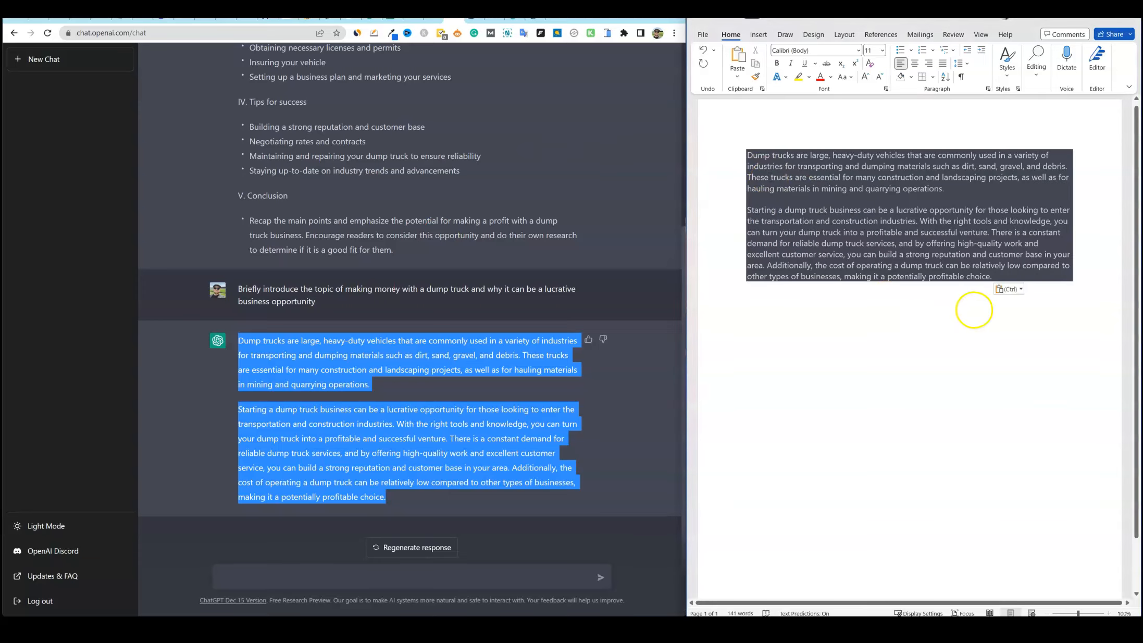
{"action": "right_click", "coordinate": [755, 148]}
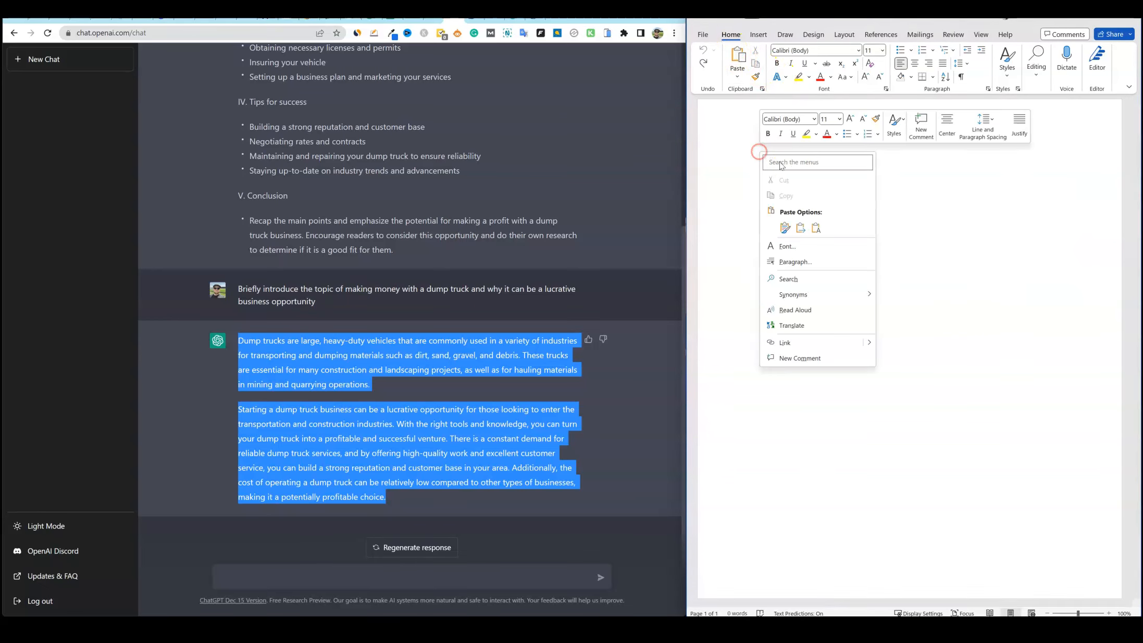
{"action": "left_click", "coordinate": [817, 226]}
{"action": "left_click", "coordinate": [774, 207]}
- Send ChatGPT the prompt "expand on the following:" with the outline's "Types of jobs to consider" section and its five bullets
{"action": "scroll", "coordinate": [376, 329], "scroll_direction": "up", "scroll_amount": 5}
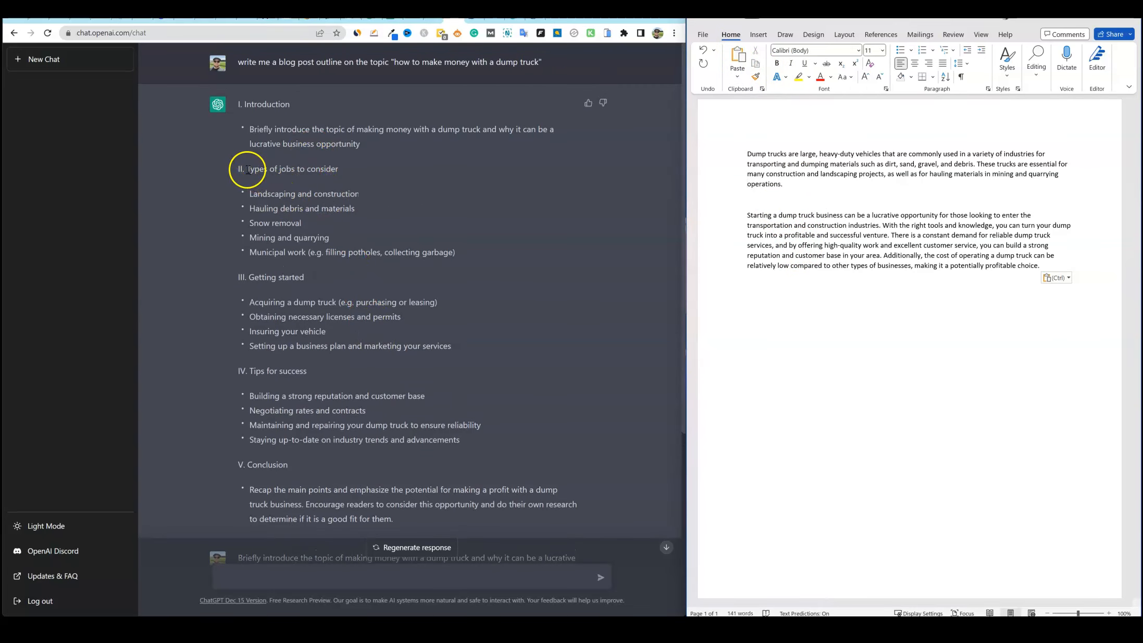
{"action": "scroll", "coordinate": [313, 375], "scroll_direction": "down", "scroll_amount": 5}
{"action": "left_click", "coordinate": [334, 581]}
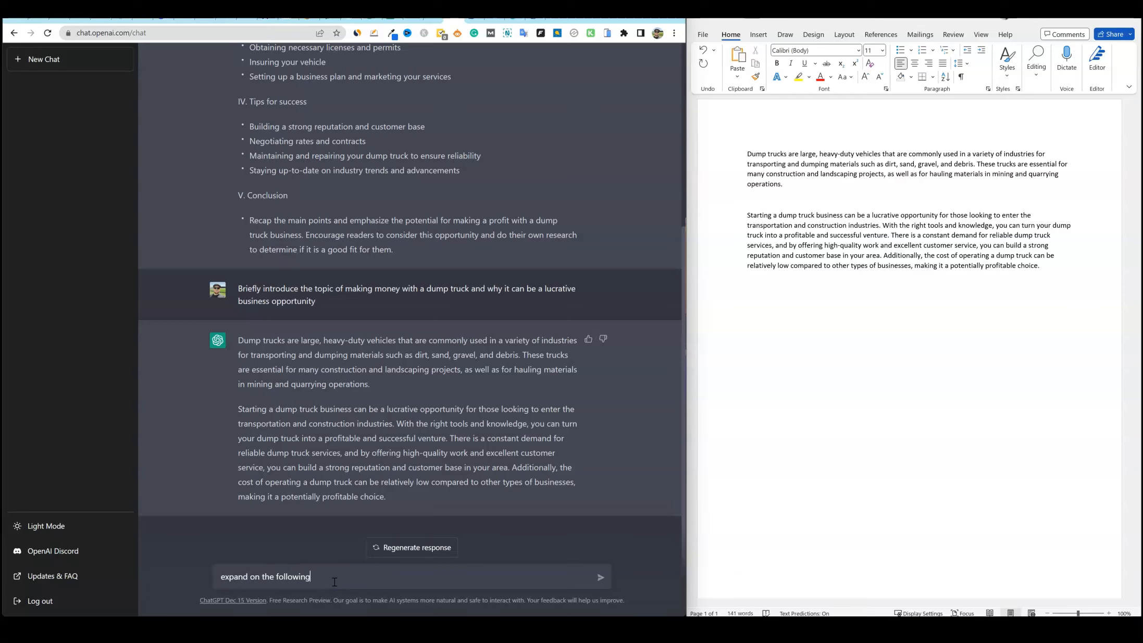
{"action": "left_click", "coordinate": [334, 582]}
{"action": "type", "text": ":"}
{"action": "type", "text": "Types of jobs to consider  Landscaping and construction Hauling debris and materials Snow removal Mining and quarrying Municipal work (e.g. filling potholes, collecting garbage)"}
{"action": "key", "text": "Return"}
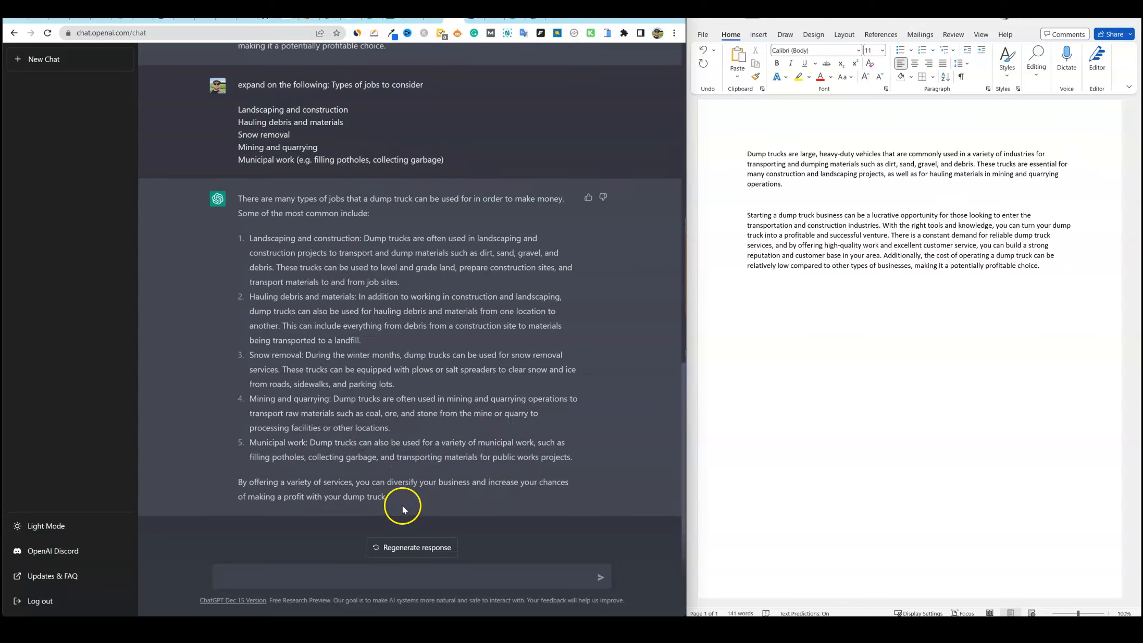
- Copy ChatGPT's full answer about types of jobs and paste it as text only below the introduction in the Word document
{"action": "left_click_drag", "start_coordinate": [395, 503], "coordinate": [239, 200]}
{"action": "key", "text": "ctrl+c"}
{"action": "left_click", "coordinate": [761, 288]}
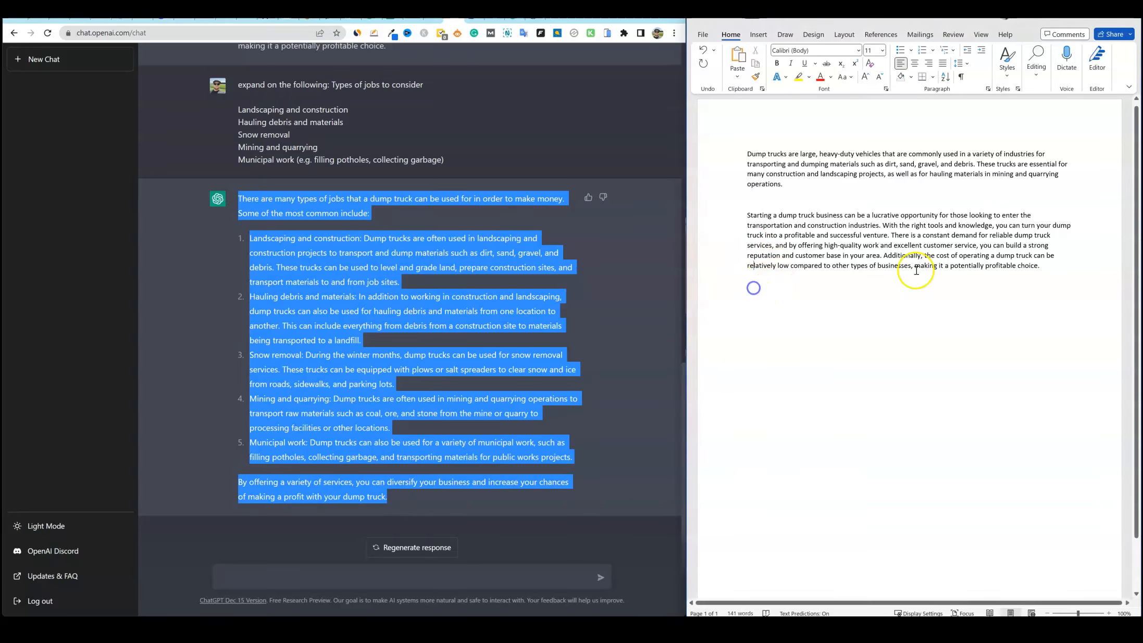
{"action": "left_click", "coordinate": [1054, 264]}
{"action": "key", "text": "Return"}
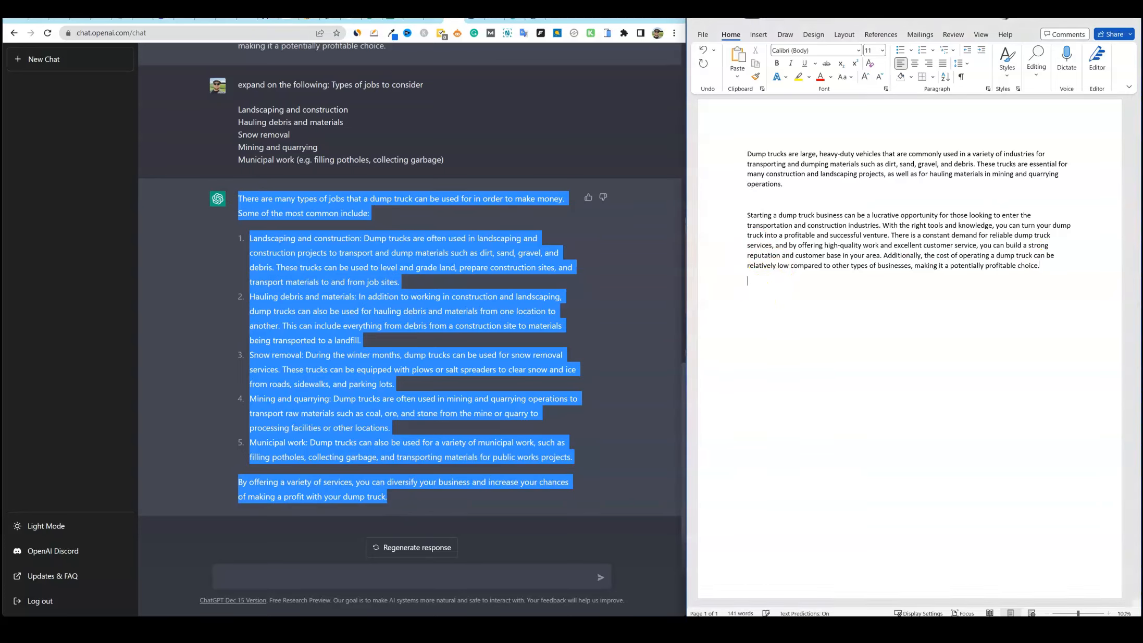
{"action": "right_click", "coordinate": [788, 298]}
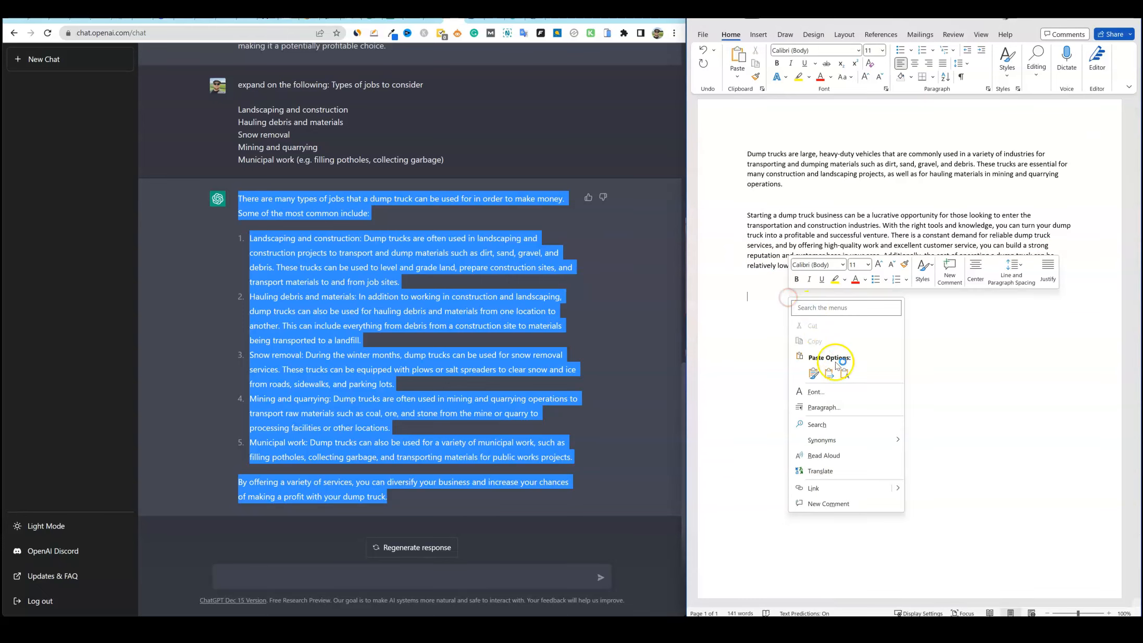
{"action": "left_click", "coordinate": [850, 402]}
- Insert the outline title "Types of jobs to consider" above the jobs section in the Word document and format it with a 13 pt heading style
{"action": "left_click", "coordinate": [307, 209]}
{"action": "scroll", "coordinate": [324, 210], "scroll_direction": "up", "scroll_amount": 15}
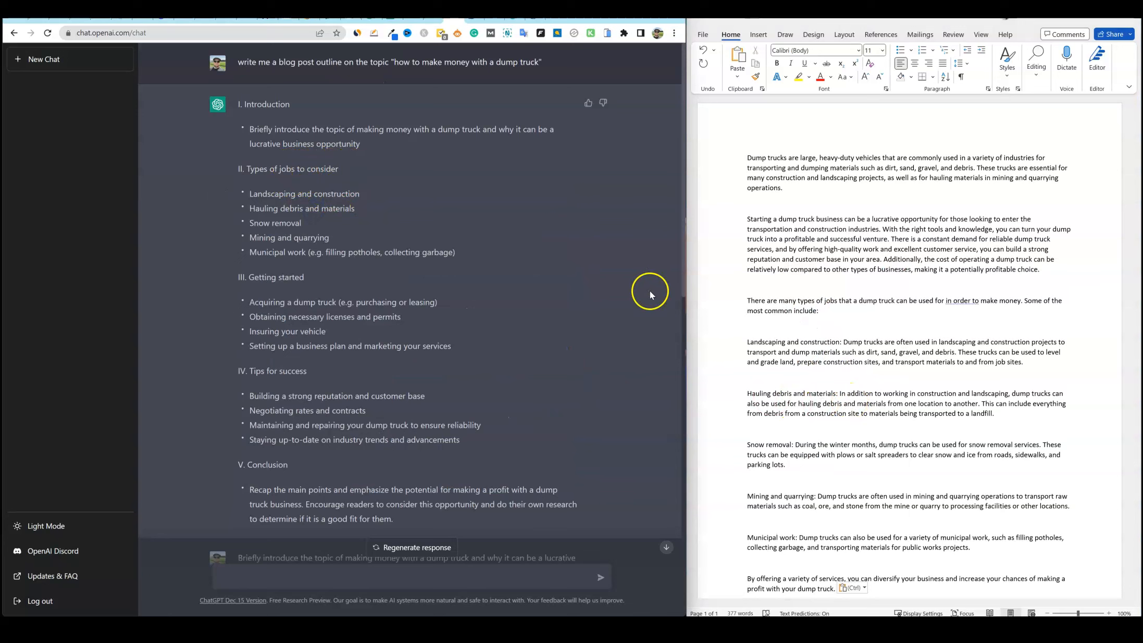
{"action": "left_click", "coordinate": [340, 170]}
{"action": "left_click_drag", "start_coordinate": [340, 170], "coordinate": [246, 170]}
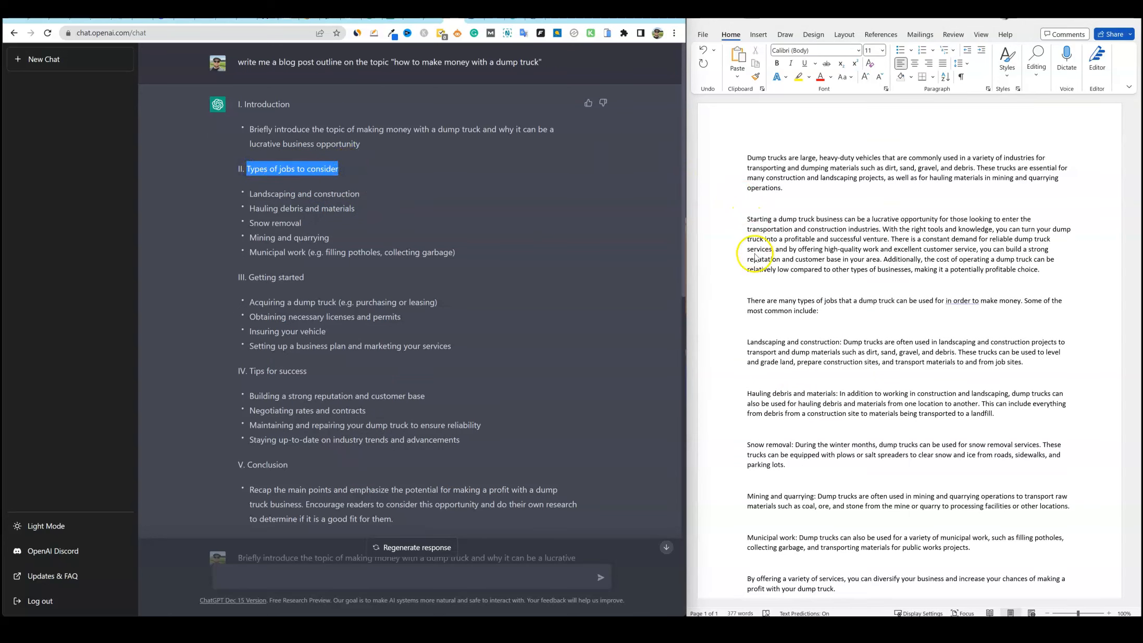
{"action": "key", "text": "Return"}
{"action": "key", "text": "Return"}
{"action": "right_click", "coordinate": [766, 300]}
{"action": "left_click", "coordinate": [828, 376]}
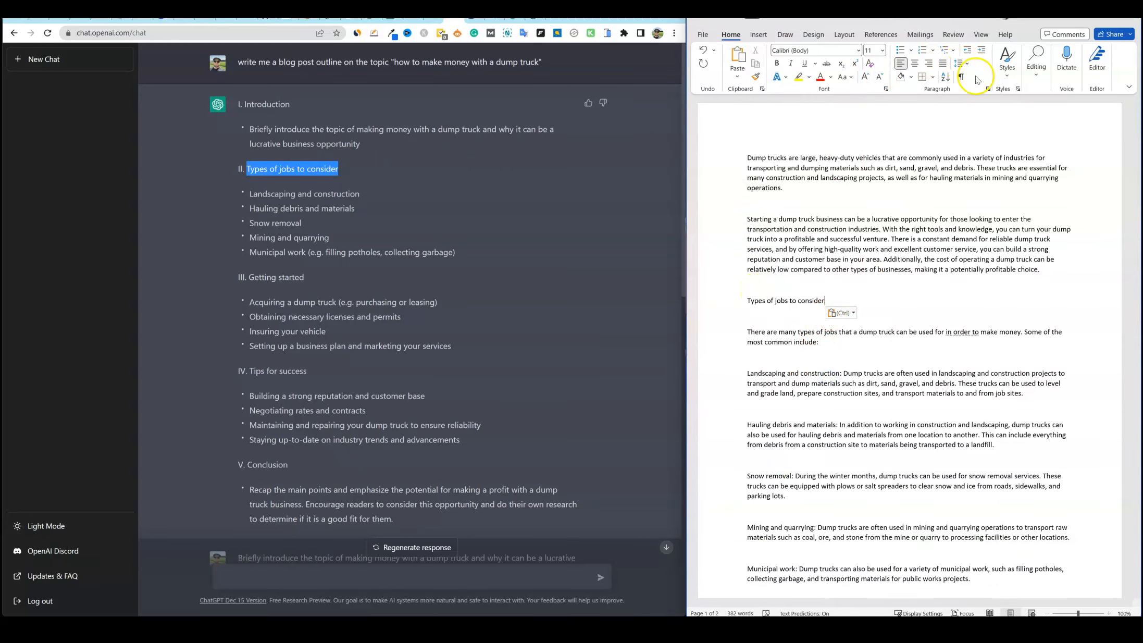
{"action": "left_click", "coordinate": [1003, 78]}
{"action": "left_click", "coordinate": [1089, 65]}
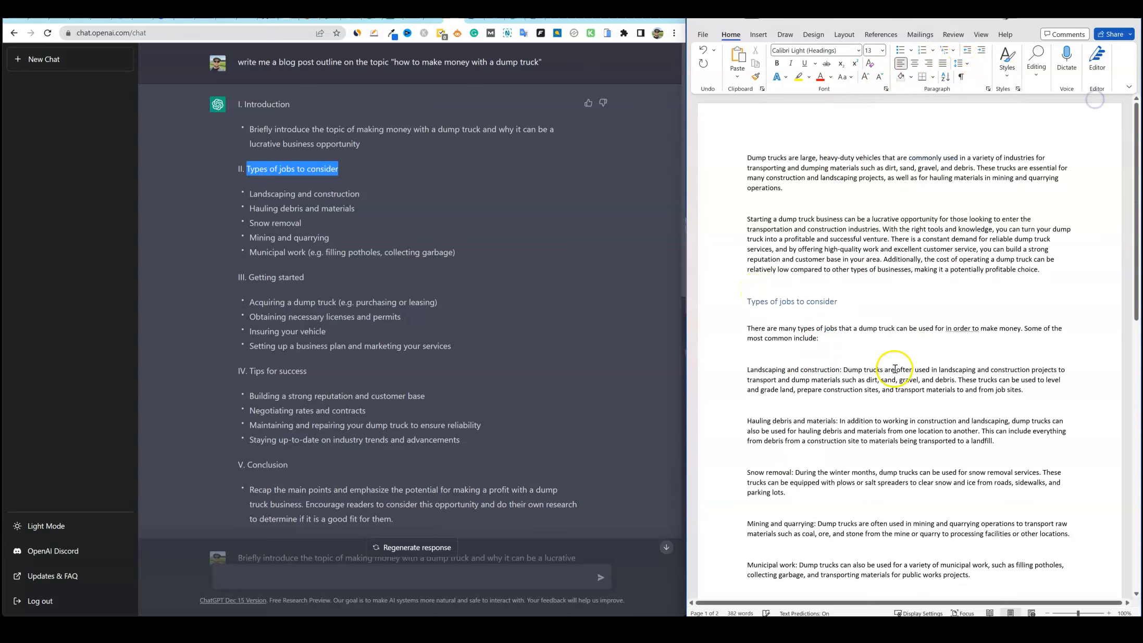
- Send ChatGPT the prompt "expand on the following:" with the outline's "Getting started" section and its four bullets
{"action": "scroll", "coordinate": [873, 332], "scroll_direction": "down", "scroll_amount": 2}
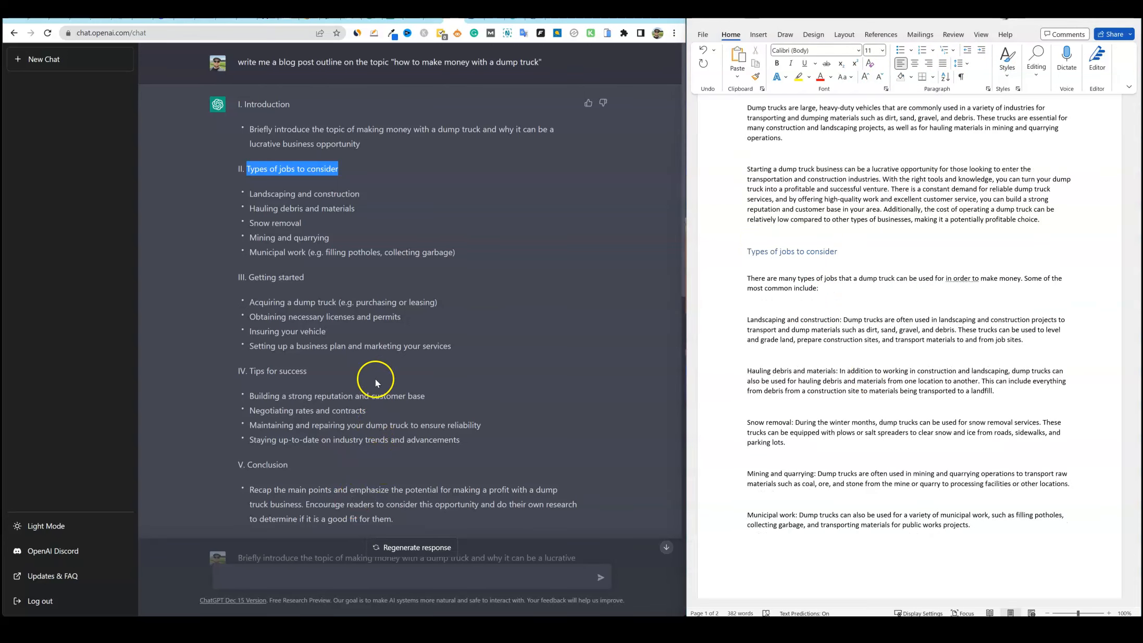
{"action": "left_click", "coordinate": [455, 348]}
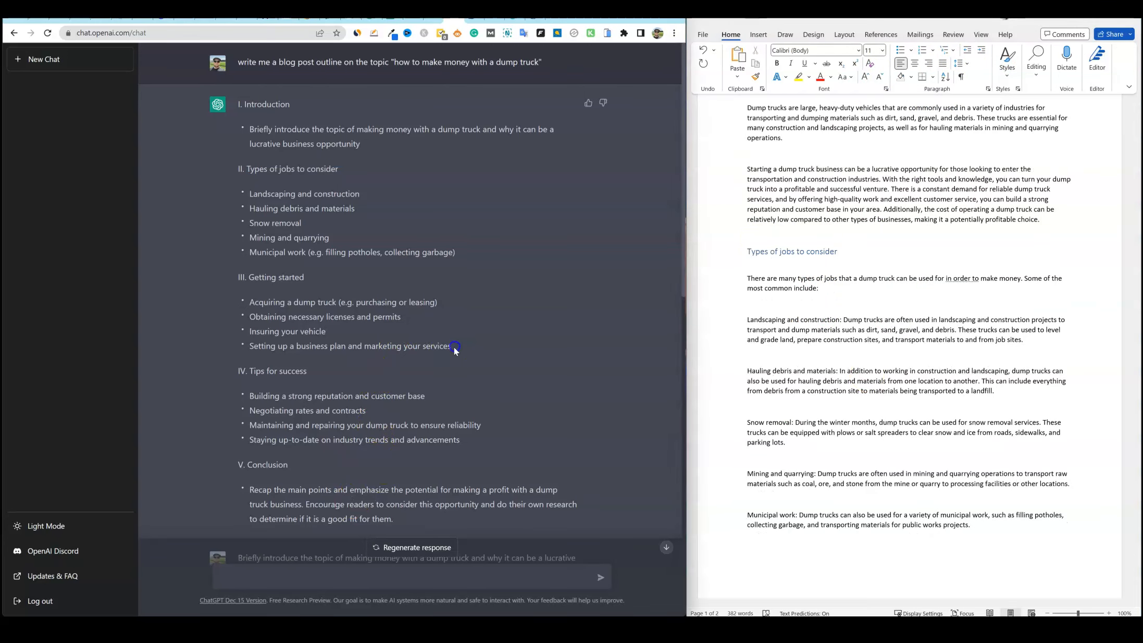
{"action": "left_click_drag", "start_coordinate": [452, 347], "coordinate": [252, 279]}
{"action": "key", "text": "ctrl+c"}
{"action": "scroll", "coordinate": [271, 417], "scroll_direction": "down", "scroll_amount": 6}
{"action": "left_click", "coordinate": [297, 573]}
{"action": "type", "text": "expand on the foll"}
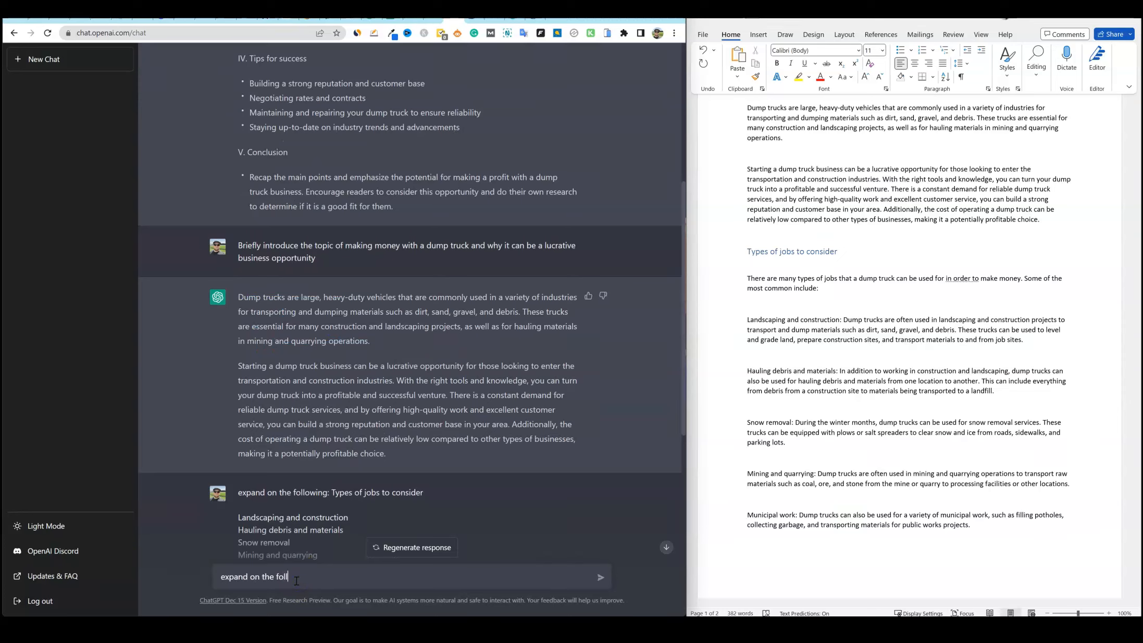
{"action": "type", "text": "owing:"}
{"action": "key", "text": "ctrl+v"}
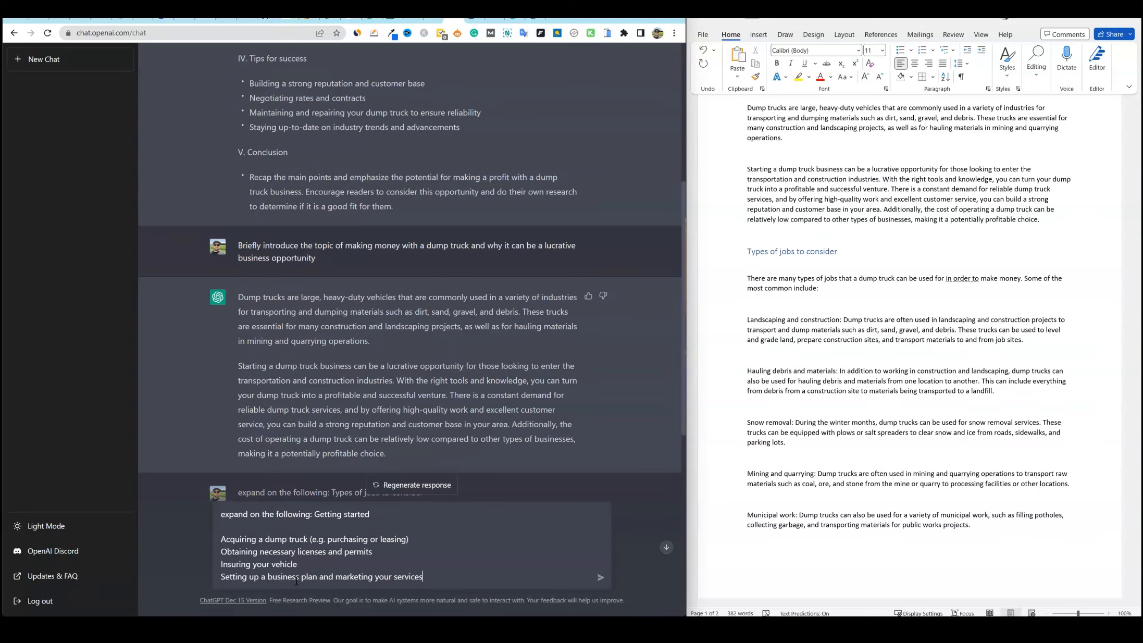
{"action": "key", "text": "Return"}
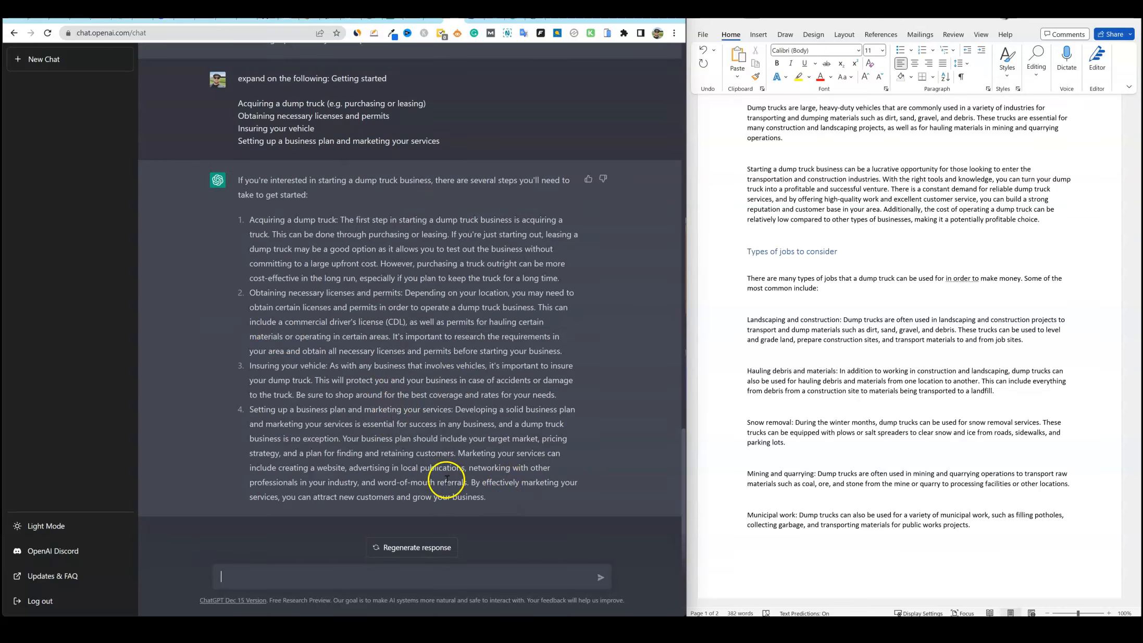
- Add the line "Getting Started Making Money with a Dump Truck" at the end of the Word document
{"action": "scroll", "coordinate": [400, 290], "scroll_direction": "up", "scroll_amount": 15}
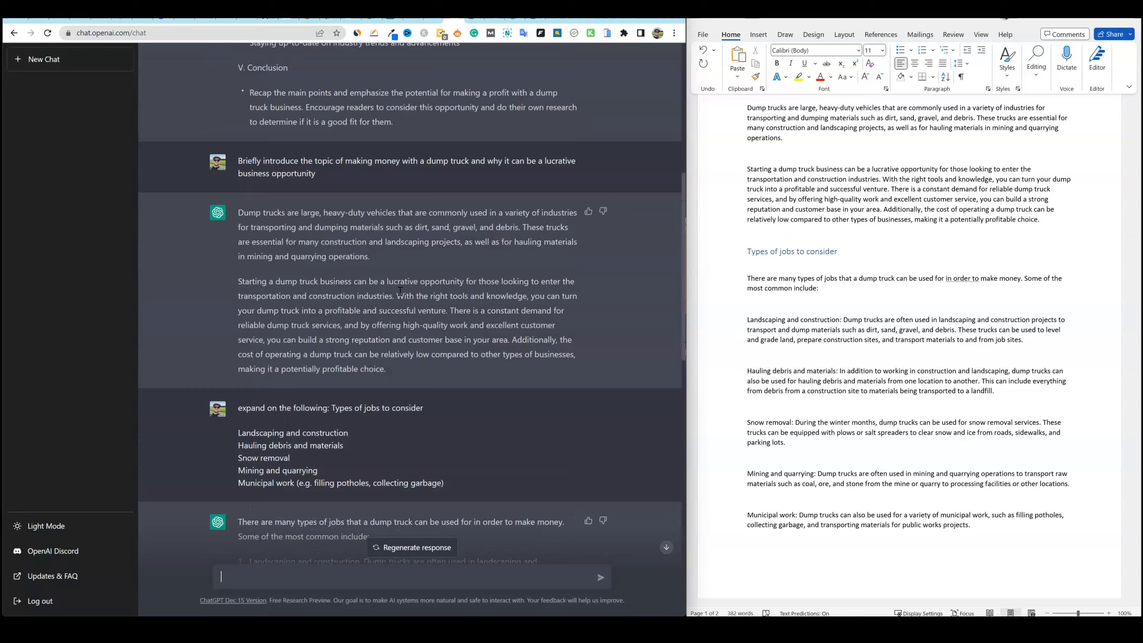
{"action": "scroll", "coordinate": [313, 240], "scroll_direction": "up", "scroll_amount": 5}
{"action": "scroll", "coordinate": [867, 303], "scroll_direction": "down", "scroll_amount": 3}
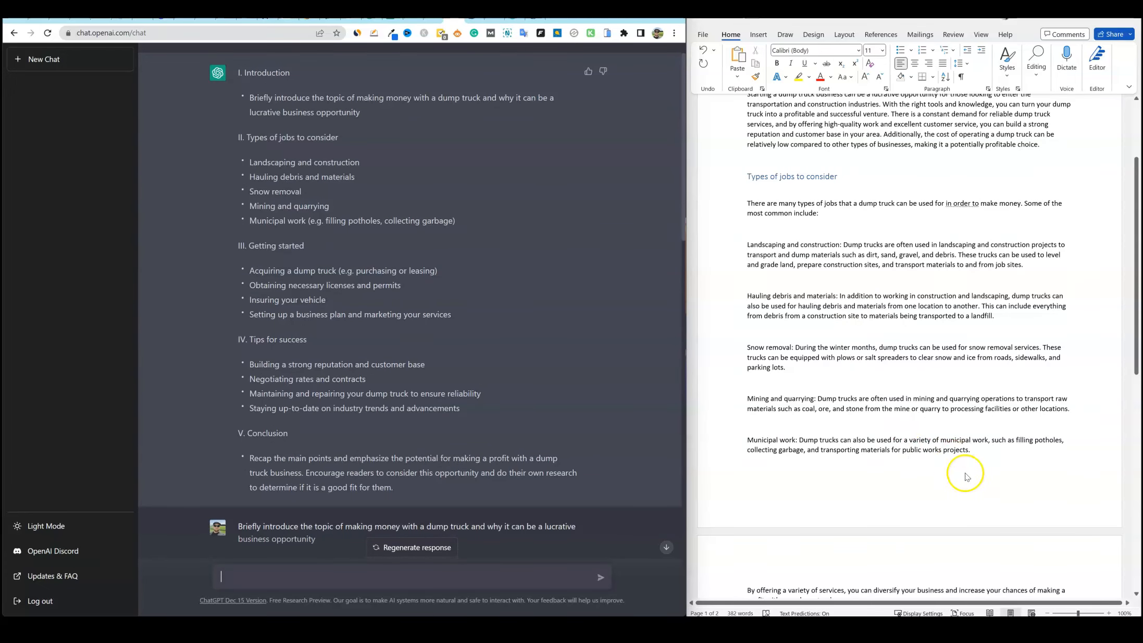
{"action": "scroll", "coordinate": [843, 208], "scroll_direction": "down", "scroll_amount": 6}
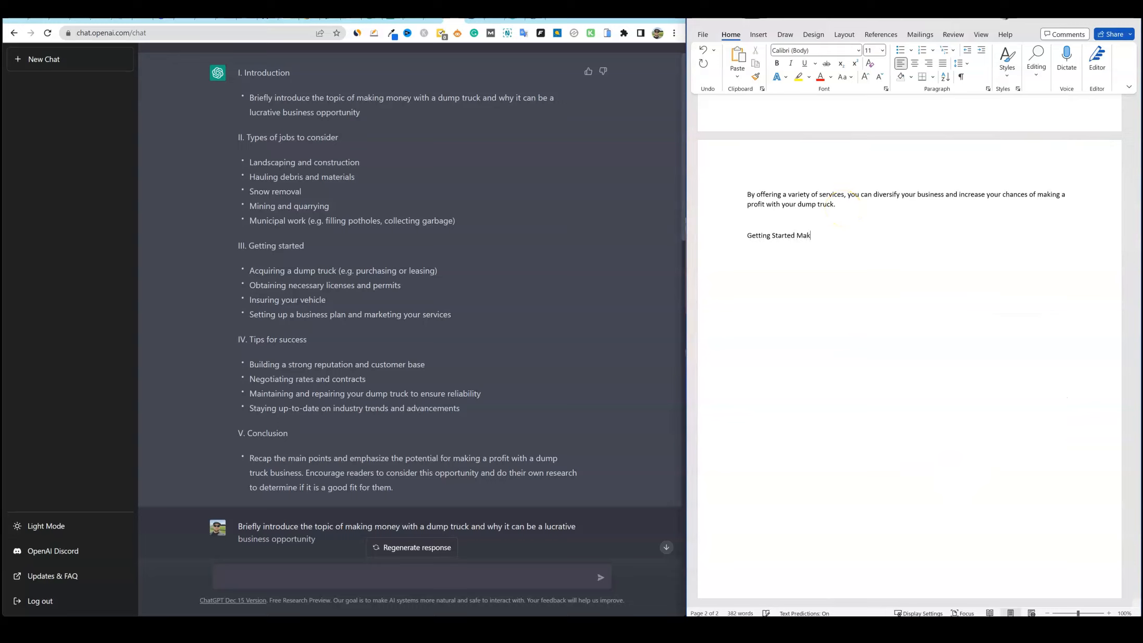
{"action": "type", "text": "Money with a Dump Truck"}
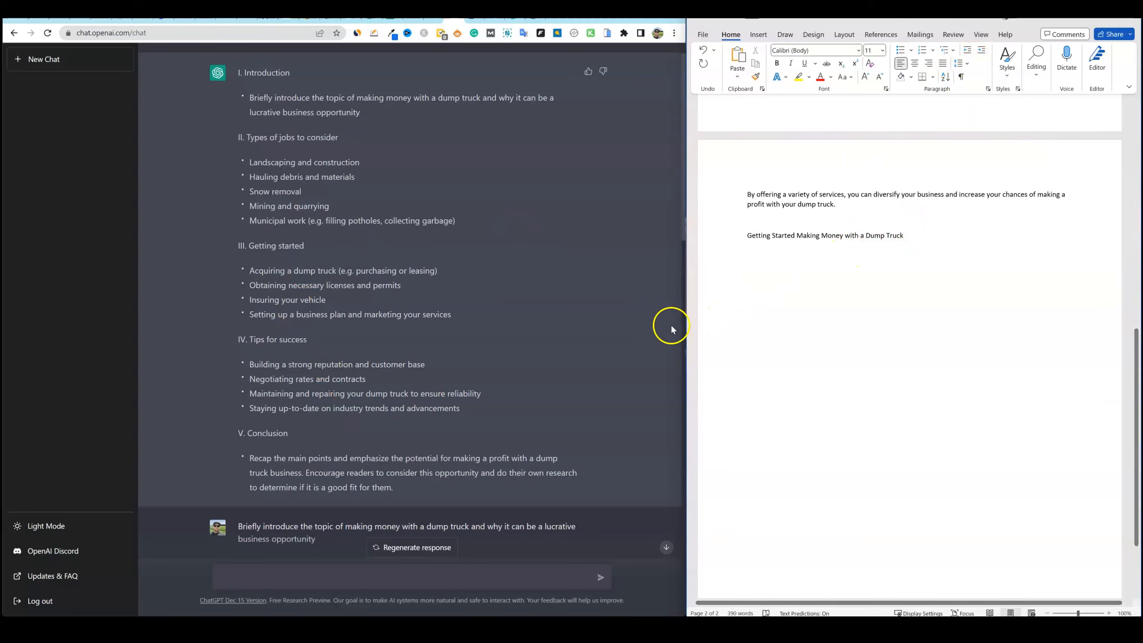
- Count the words in ChatGPT's whole "Getting started" answer with Word Counter Plus
{"action": "scroll", "coordinate": [527, 380], "scroll_direction": "down", "scroll_amount": 5}
{"action": "scroll", "coordinate": [308, 510], "scroll_direction": "down", "scroll_amount": 15}
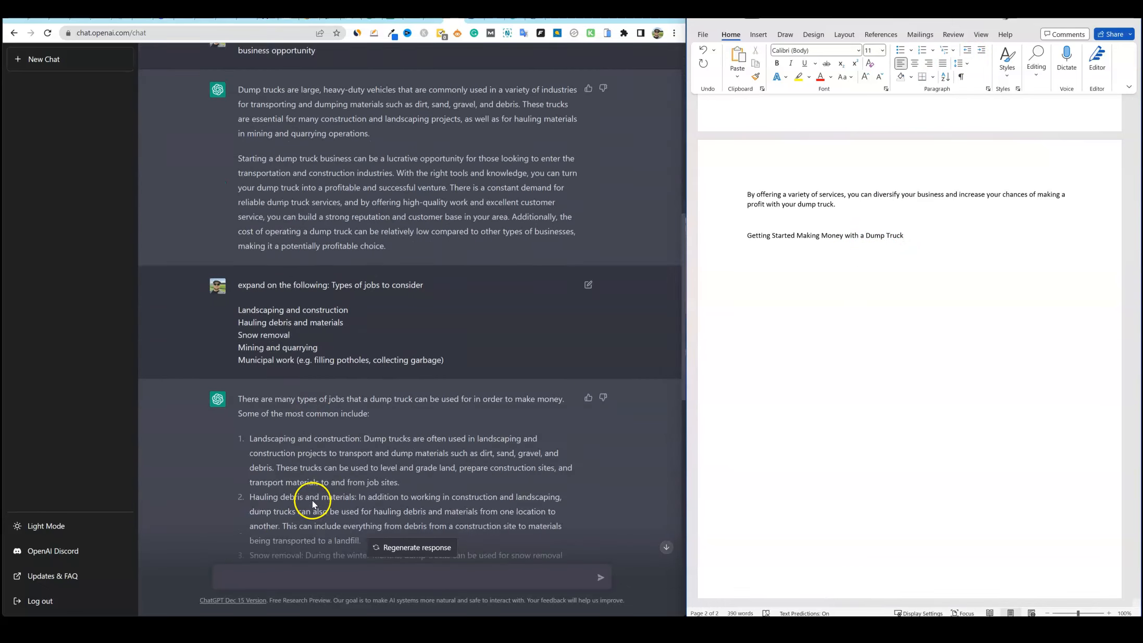
{"action": "left_click_drag", "start_coordinate": [485, 497], "coordinate": [236, 182]}
{"action": "right_click", "coordinate": [275, 212]}
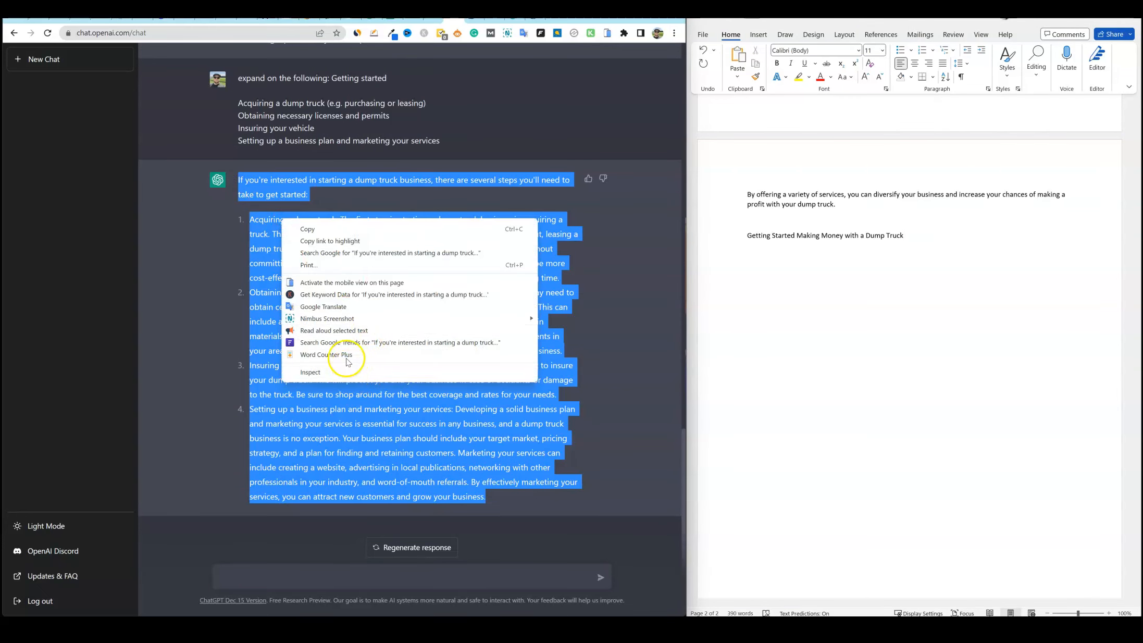
{"action": "left_click", "coordinate": [347, 357]}
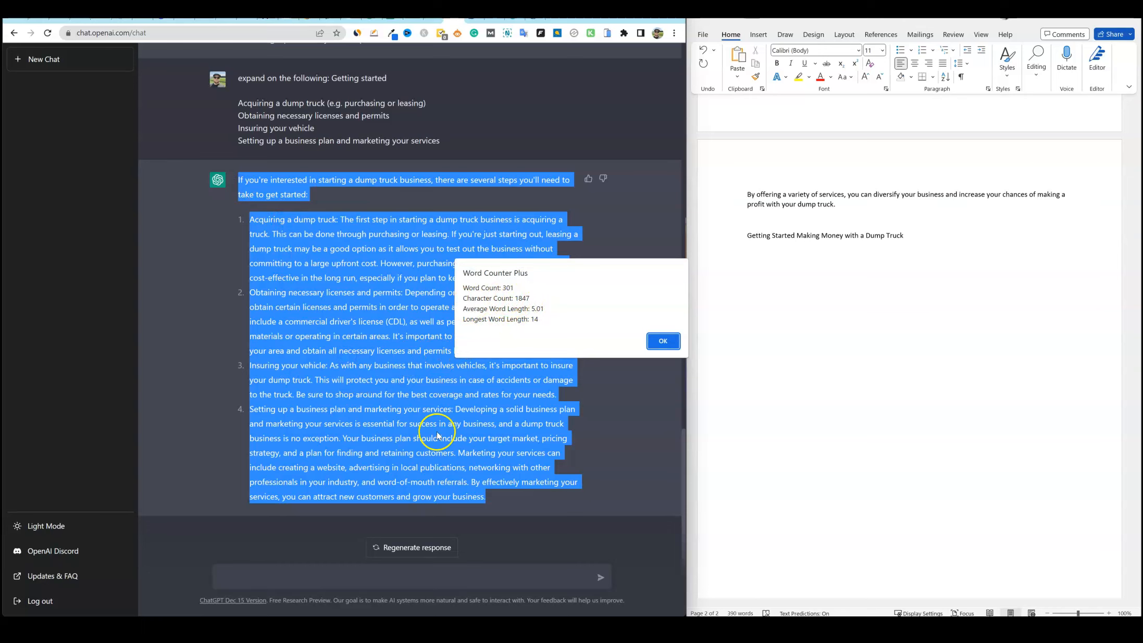
- Copy the selected "Getting started" answer and paste it as text only beneath its title line in the Word document
{"action": "right_click", "coordinate": [394, 402]}
{"action": "left_click", "coordinate": [424, 411]}
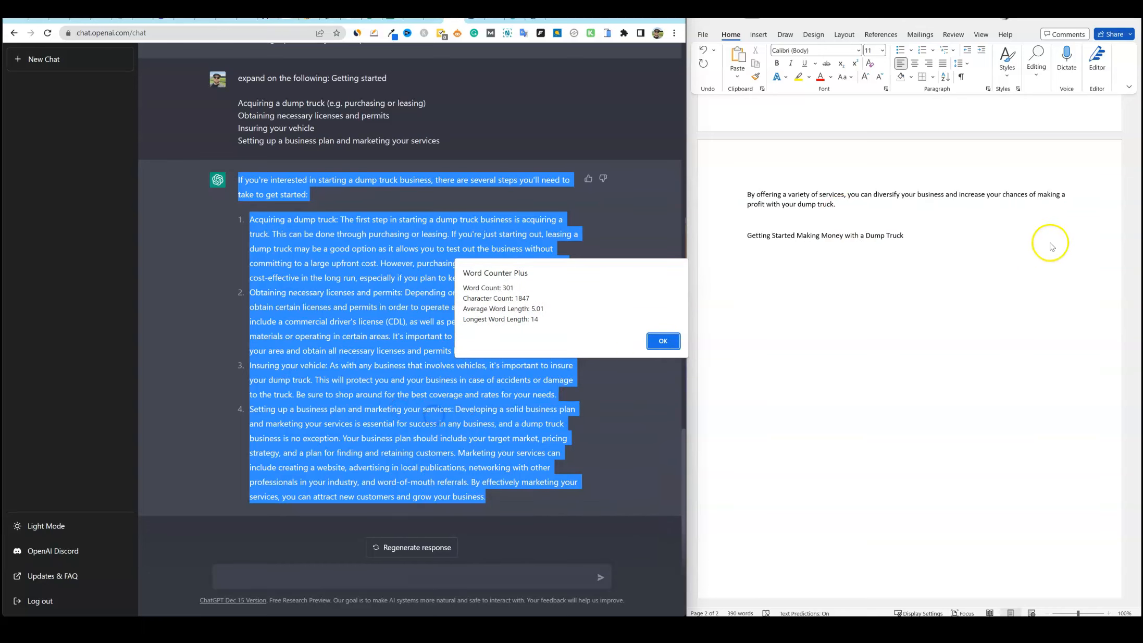
{"action": "right_click", "coordinate": [807, 249]}
{"action": "left_click", "coordinate": [861, 328]}
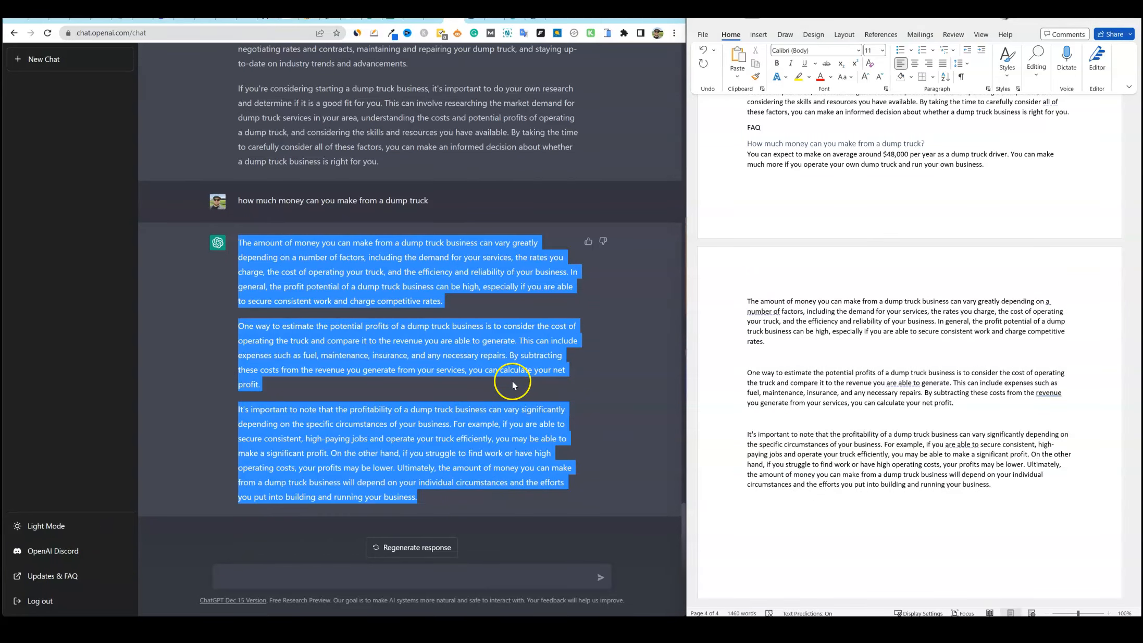
- Review the assembled article and its word count in Word, and compare it with the conclusion and other answers in the ChatGPT conversation
{"action": "scroll", "coordinate": [511, 313], "scroll_direction": "up", "scroll_amount": 2}
{"action": "scroll", "coordinate": [874, 403], "scroll_direction": "up", "scroll_amount": 2}
{"action": "scroll", "coordinate": [874, 403], "scroll_direction": "down", "scroll_amount": 5}
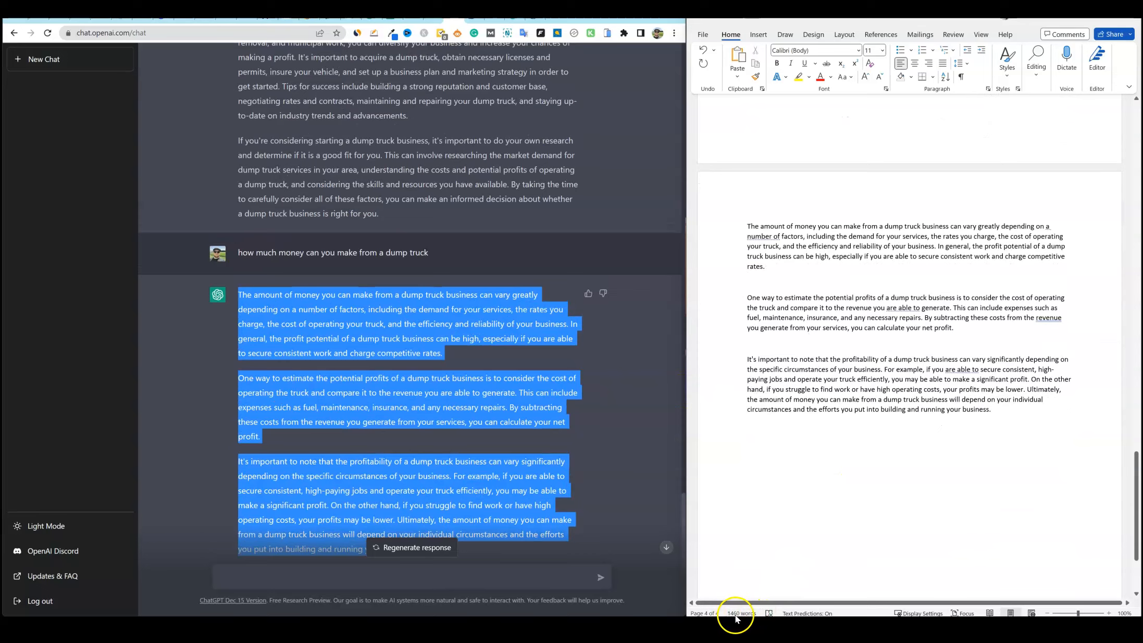
{"action": "scroll", "coordinate": [834, 469], "scroll_direction": "up", "scroll_amount": 15}
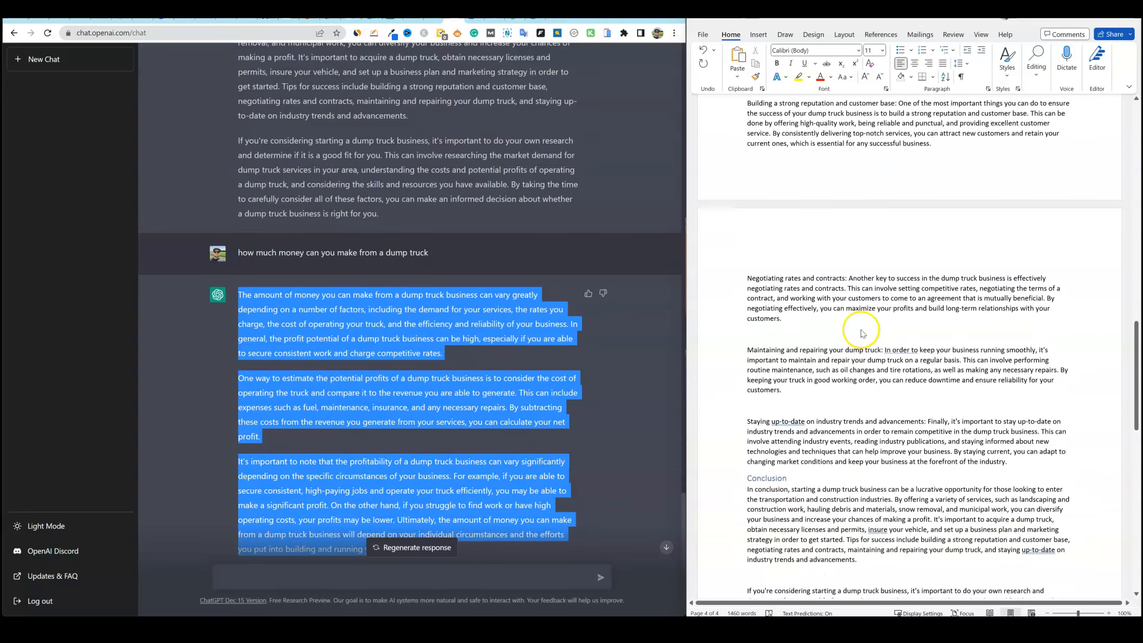
{"action": "scroll", "coordinate": [861, 333], "scroll_direction": "up", "scroll_amount": 1}
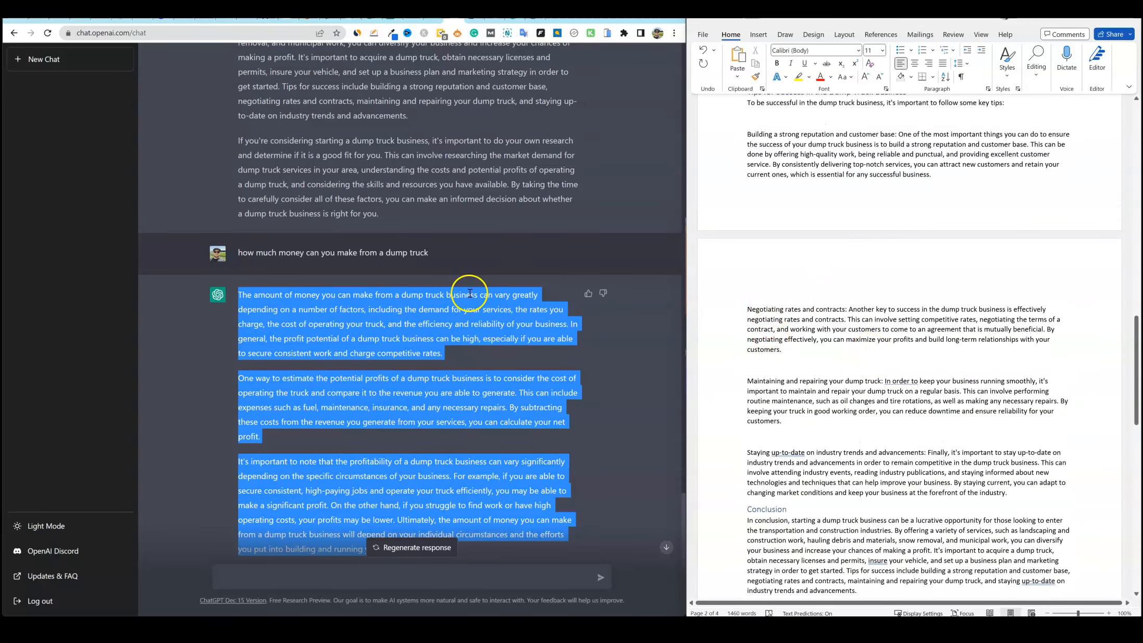
{"action": "scroll", "coordinate": [417, 302], "scroll_direction": "up", "scroll_amount": 5}
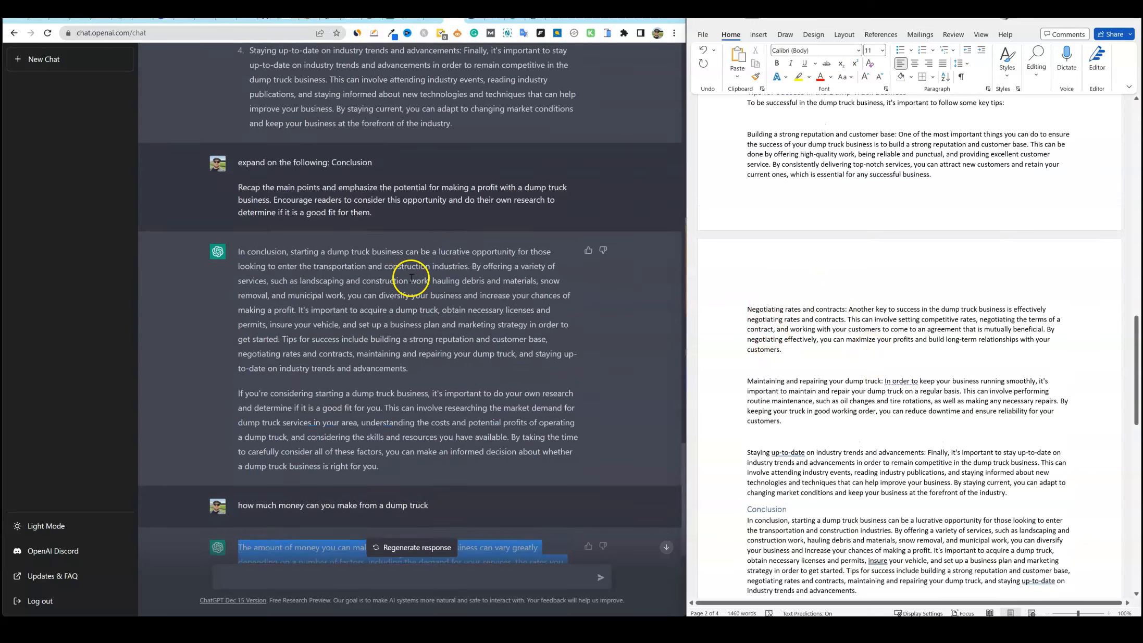
{"action": "left_click_drag", "start_coordinate": [239, 259], "coordinate": [501, 475]}
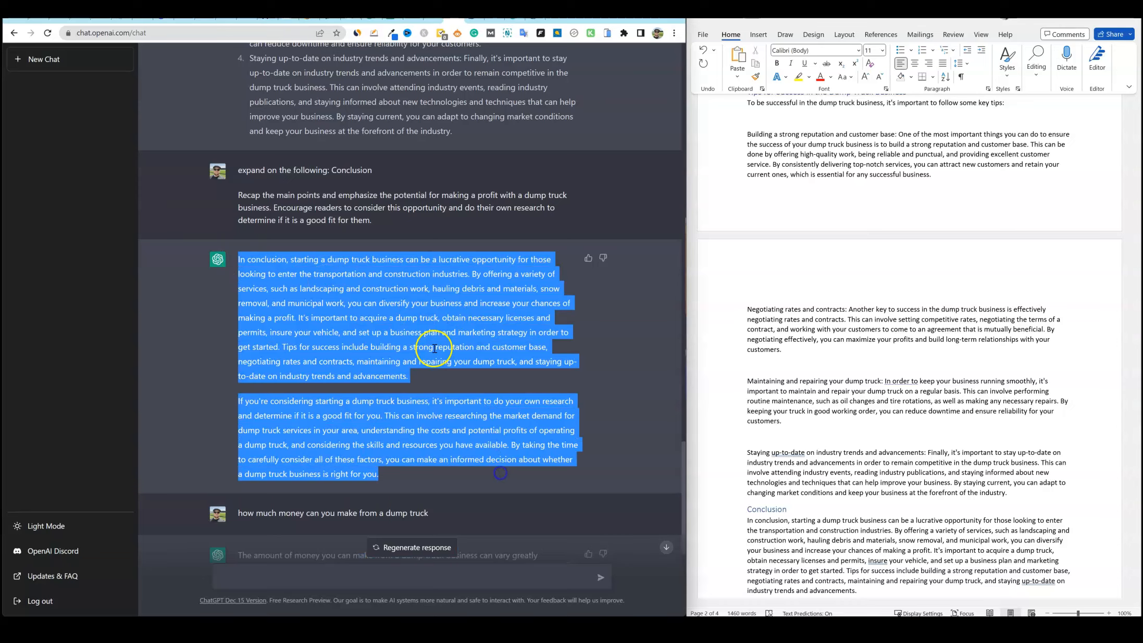
{"action": "scroll", "coordinate": [396, 323], "scroll_direction": "up", "scroll_amount": 15}
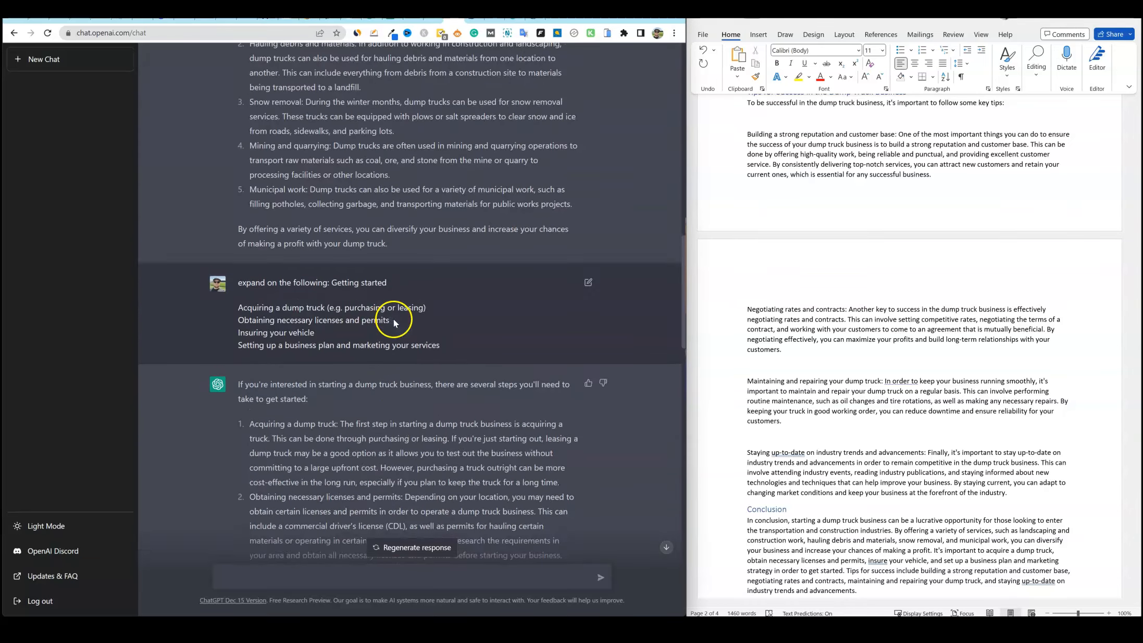
{"action": "scroll", "coordinate": [395, 324], "scroll_direction": "down", "scroll_amount": 18}
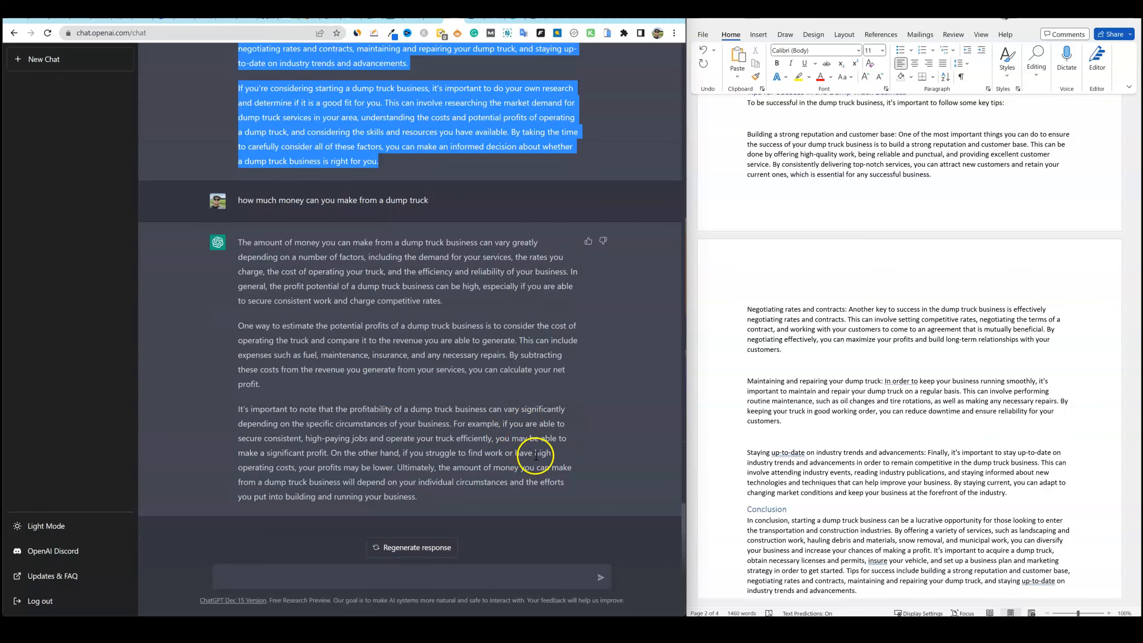
- Select and copy the entire dump truck article in the Word document
{"action": "scroll", "coordinate": [388, 448], "scroll_direction": "up", "scroll_amount": 5}
{"action": "left_click", "coordinate": [450, 265]}
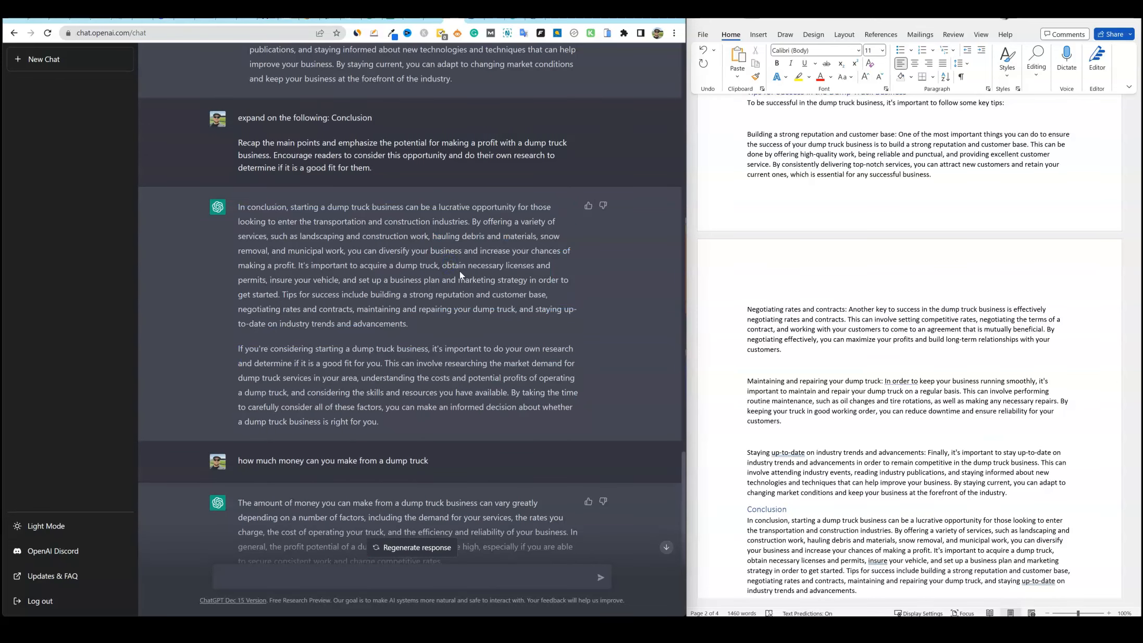
{"action": "left_click", "coordinate": [799, 330]}
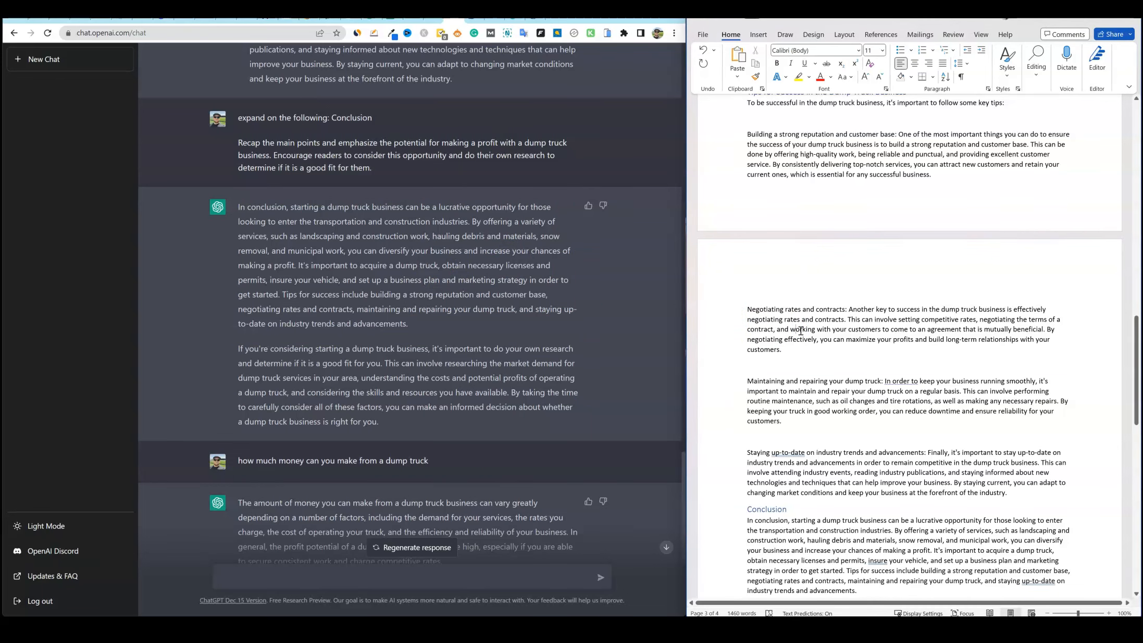
{"action": "key", "text": "ctrl+a"}
{"action": "scroll", "coordinate": [867, 322], "scroll_direction": "up", "scroll_amount": 10}
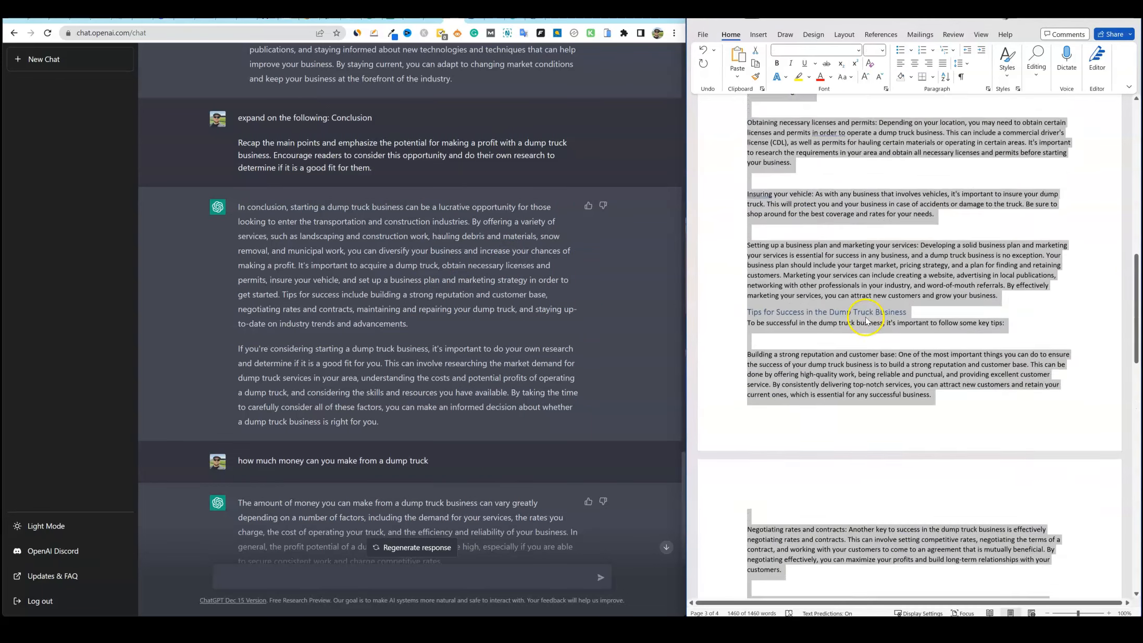
{"action": "scroll", "coordinate": [846, 229], "scroll_direction": "up", "scroll_amount": 15}
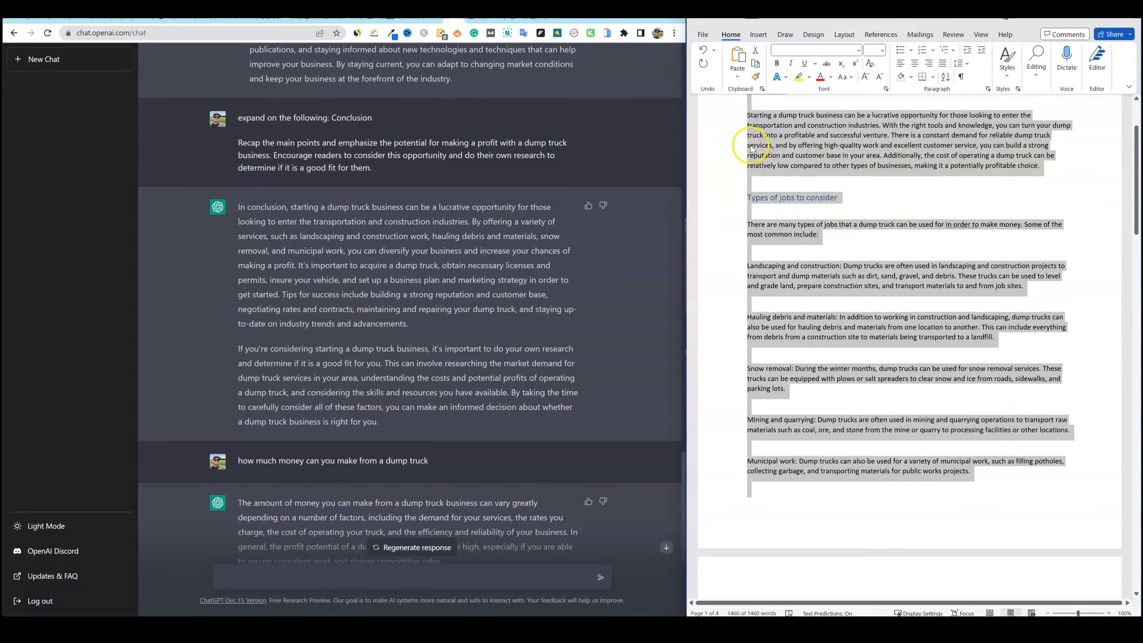
- Maximize the browser window and view the NeuronWriter content editor for the query "how to make money with a dump truck"
{"action": "mouse_move", "coordinate": [648, 10]}
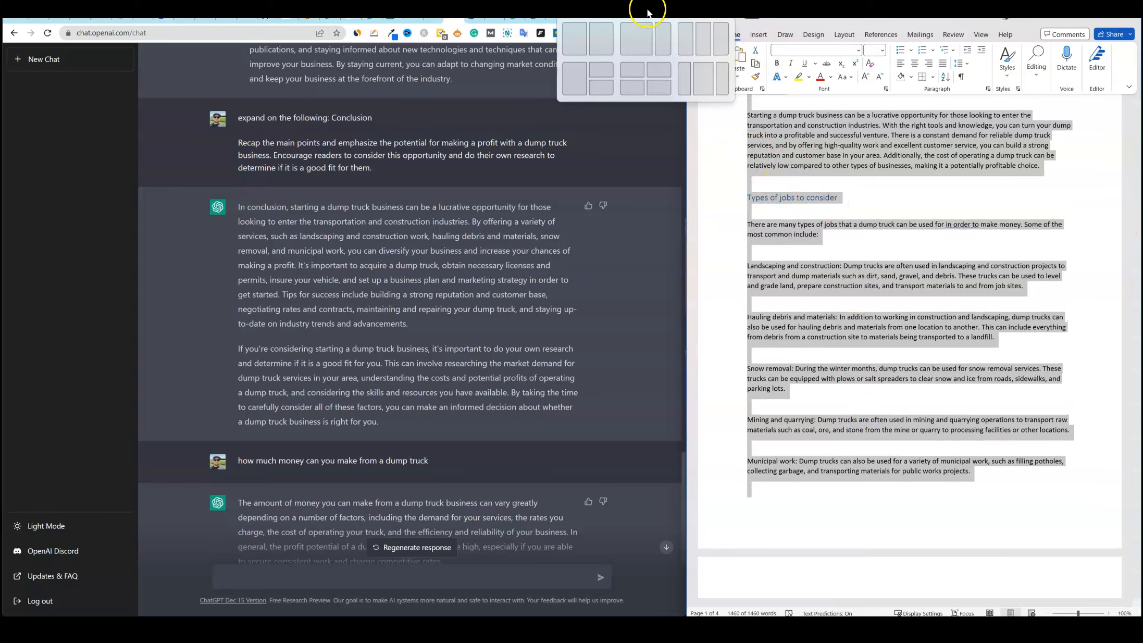
{"action": "left_click", "coordinate": [656, 14]}
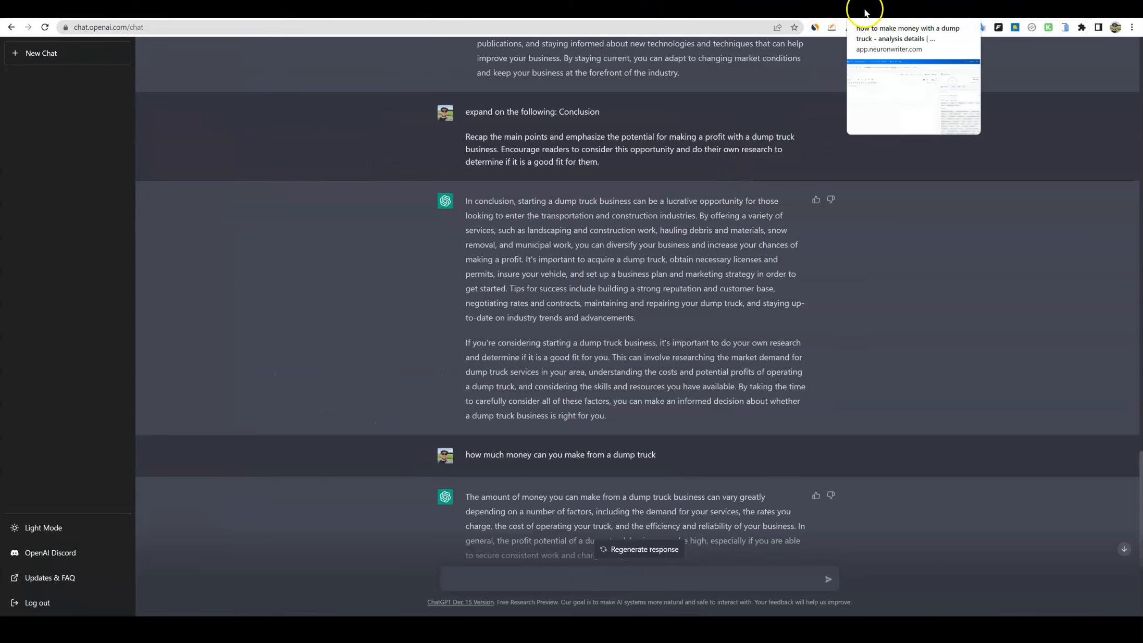
{"action": "left_click", "coordinate": [866, 12]}
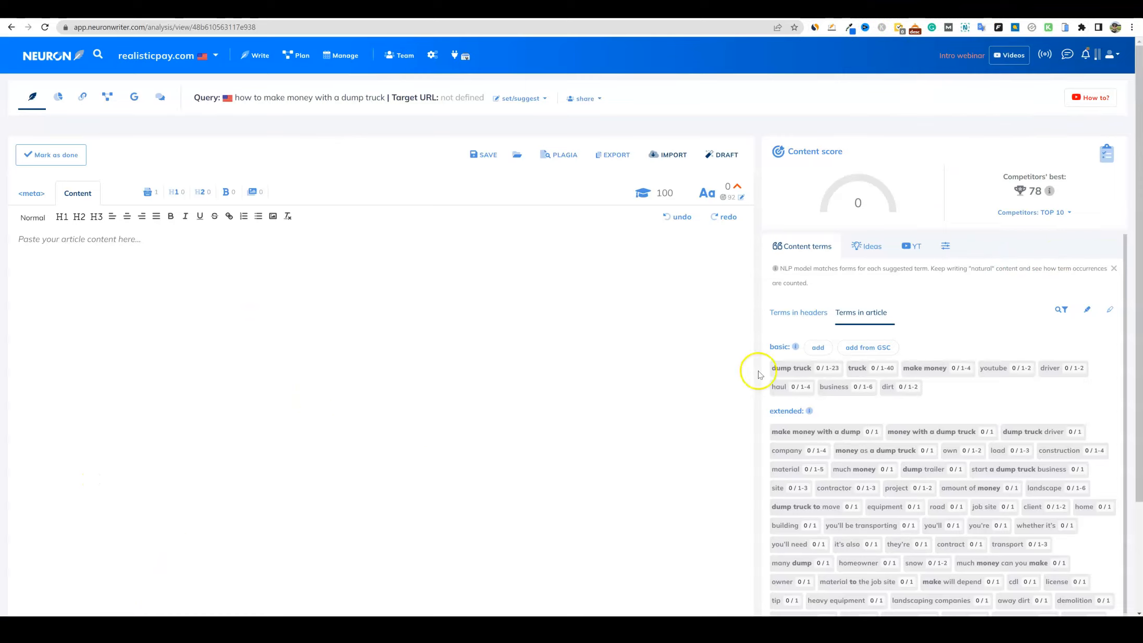
- Switch to QuillBot's Paraphraser, choose Fluency mode, and paste the copied article as the source text
{"action": "mouse_move", "coordinate": [730, 195]}
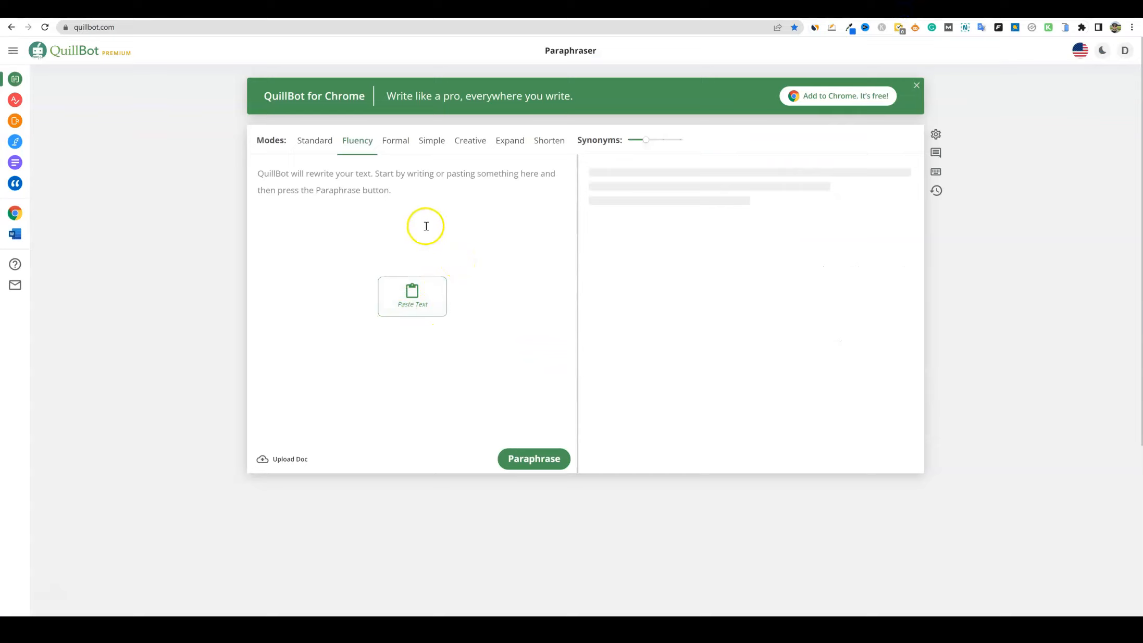
{"action": "left_click", "coordinate": [351, 144]}
{"action": "mouse_move", "coordinate": [645, 141]}
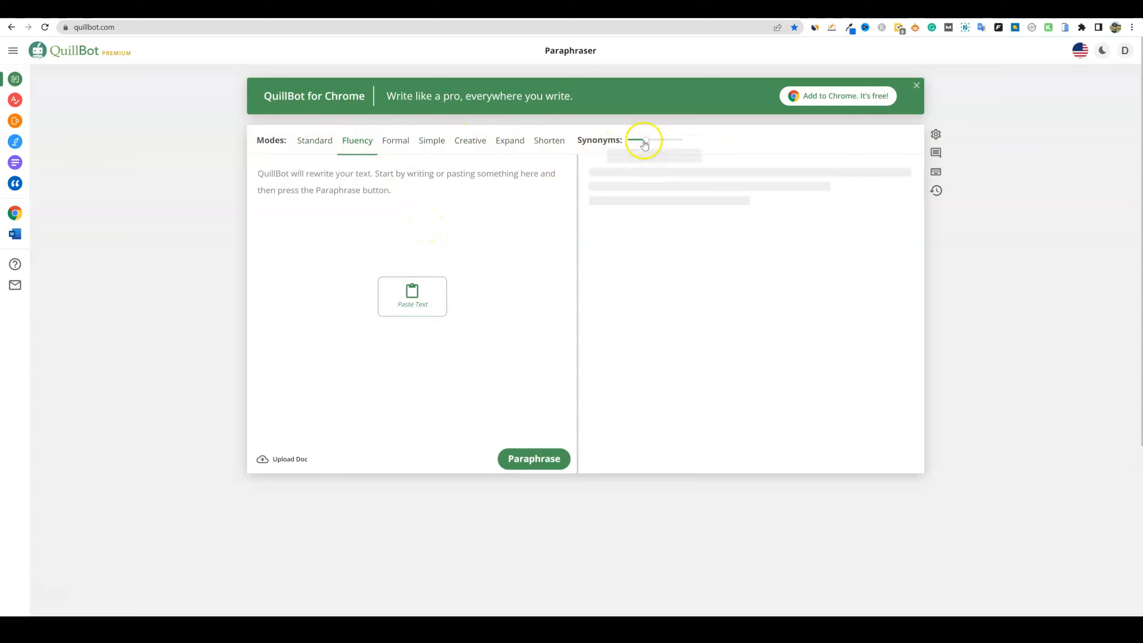
{"action": "left_click_drag", "start_coordinate": [645, 141], "coordinate": [625, 141]}
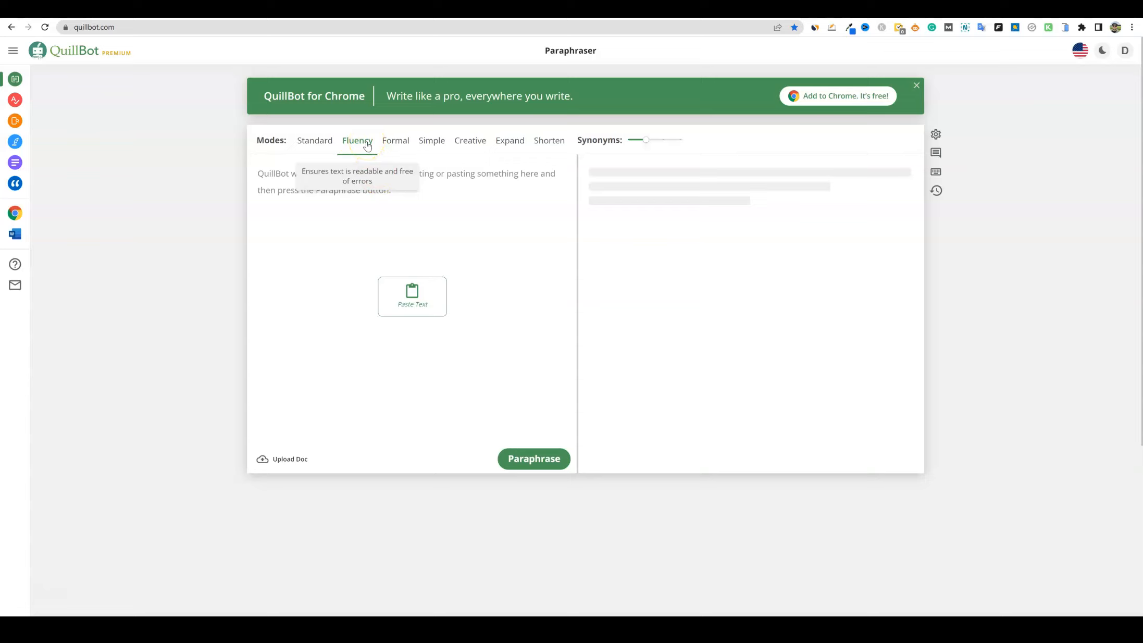
{"action": "left_click", "coordinate": [460, 184]}
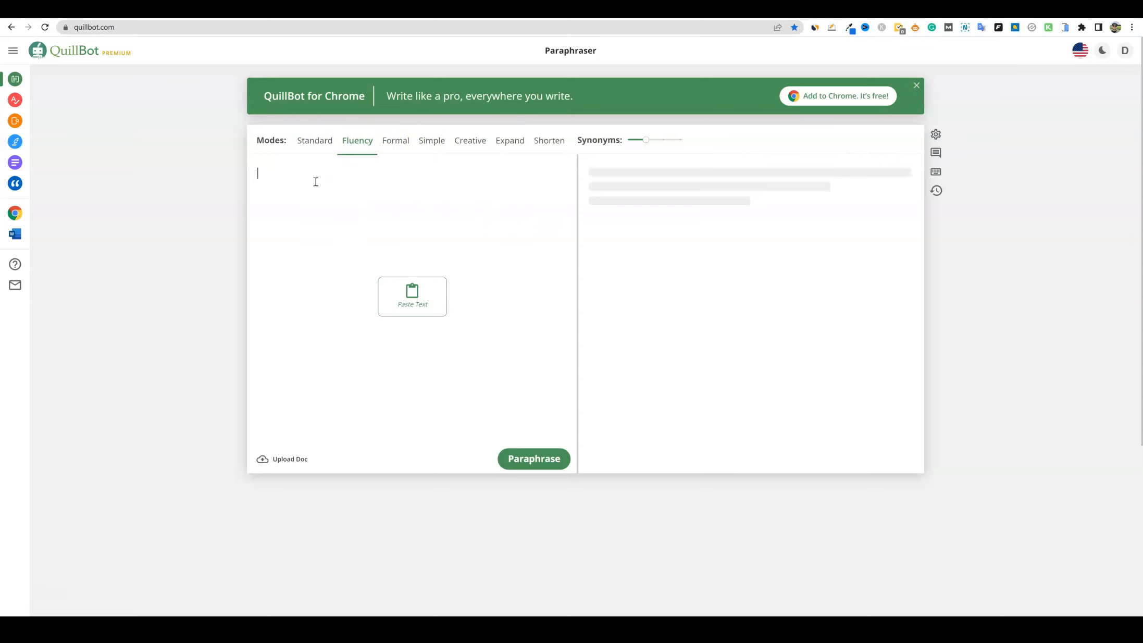
{"action": "key", "text": "ctrl+v"}
{"action": "left_click", "coordinate": [417, 398]}
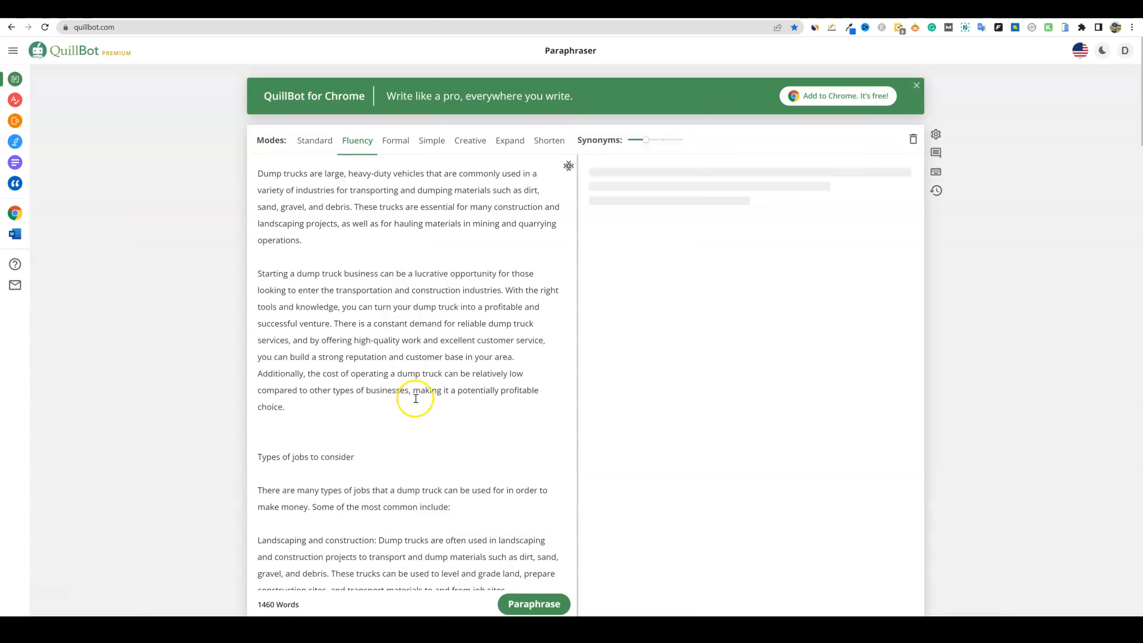
- Check through the pasted article in QuillBot and paraphrase all of it
{"action": "scroll", "coordinate": [422, 434], "scroll_direction": "down", "scroll_amount": 10}
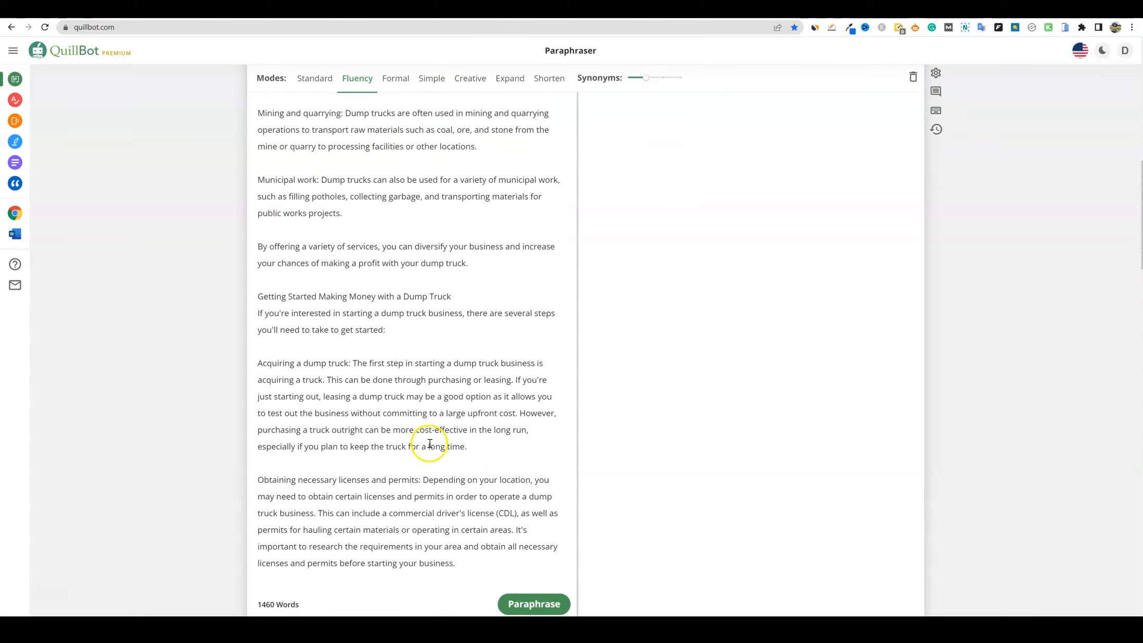
{"action": "key", "text": "ctrl+Return"}
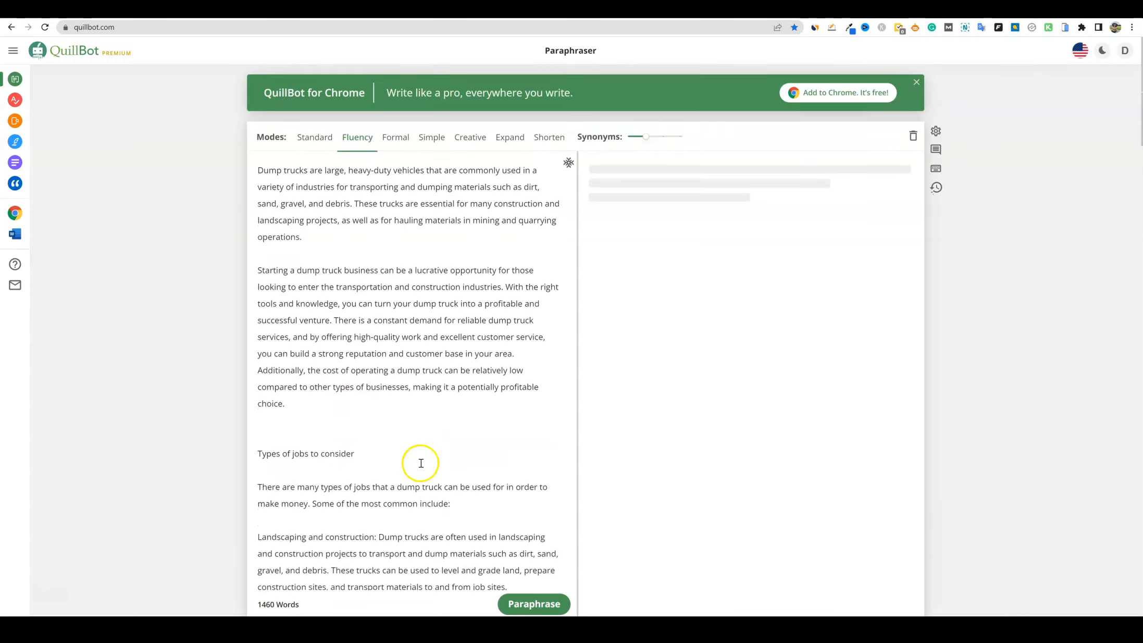
{"action": "scroll", "coordinate": [438, 443], "scroll_direction": "down", "scroll_amount": 8}
{"action": "scroll", "coordinate": [448, 444], "scroll_direction": "up", "scroll_amount": 8}
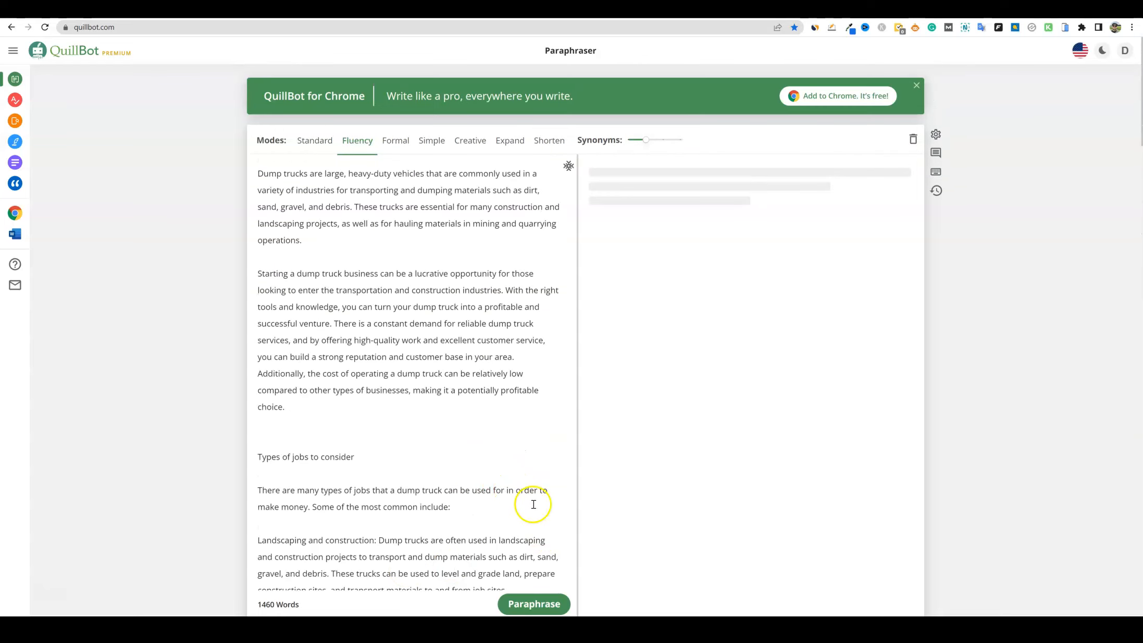
{"action": "left_click", "coordinate": [535, 605]}
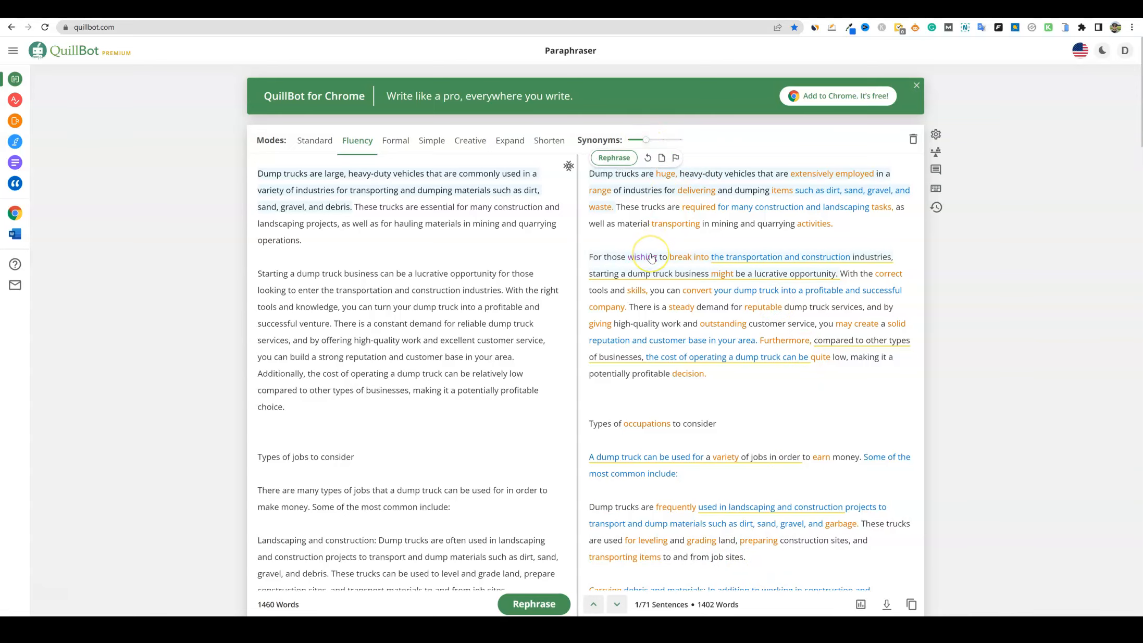
- Look through the paraphrased article in QuillBot and copy its full text
{"action": "scroll", "coordinate": [787, 375], "scroll_direction": "down", "scroll_amount": 20}
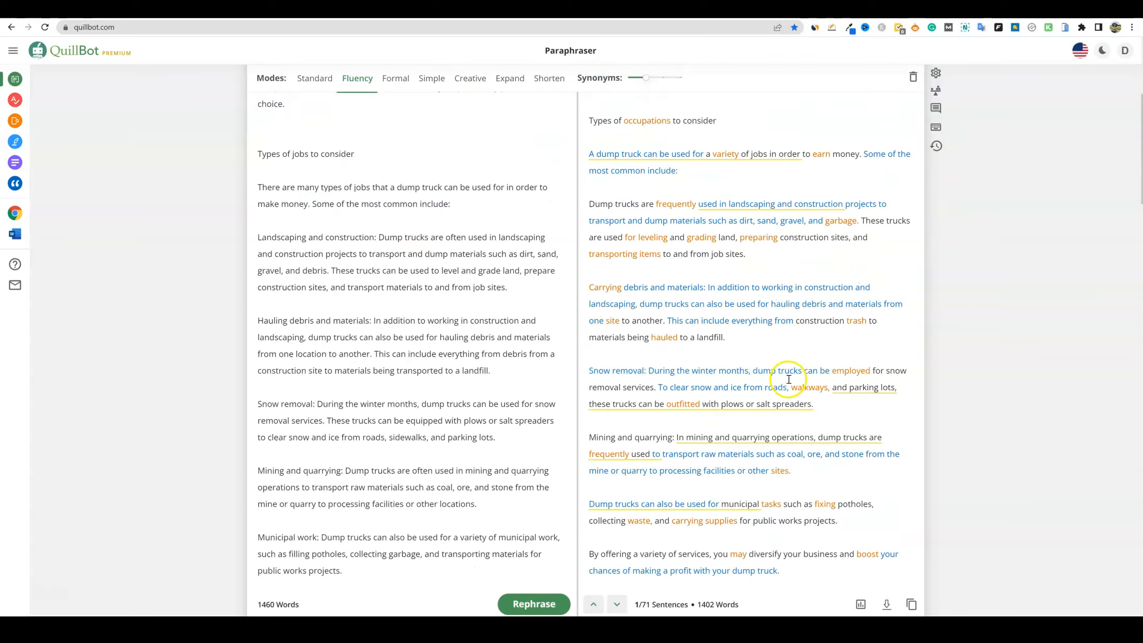
{"action": "scroll", "coordinate": [782, 403], "scroll_direction": "down", "scroll_amount": 10}
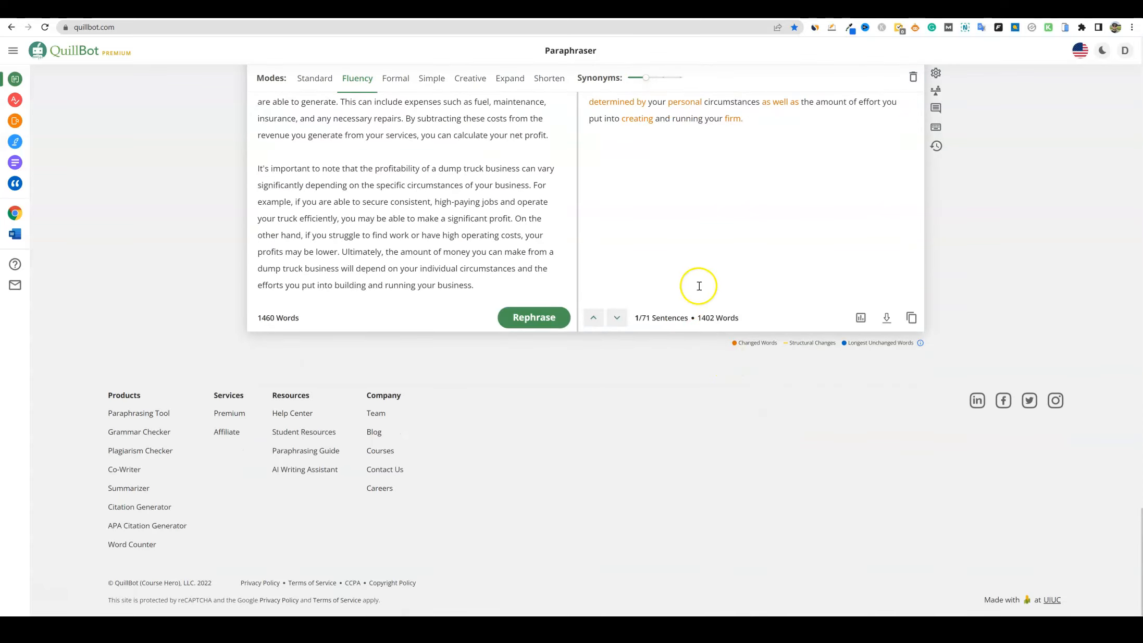
{"action": "scroll", "coordinate": [737, 315], "scroll_direction": "up", "scroll_amount": 10}
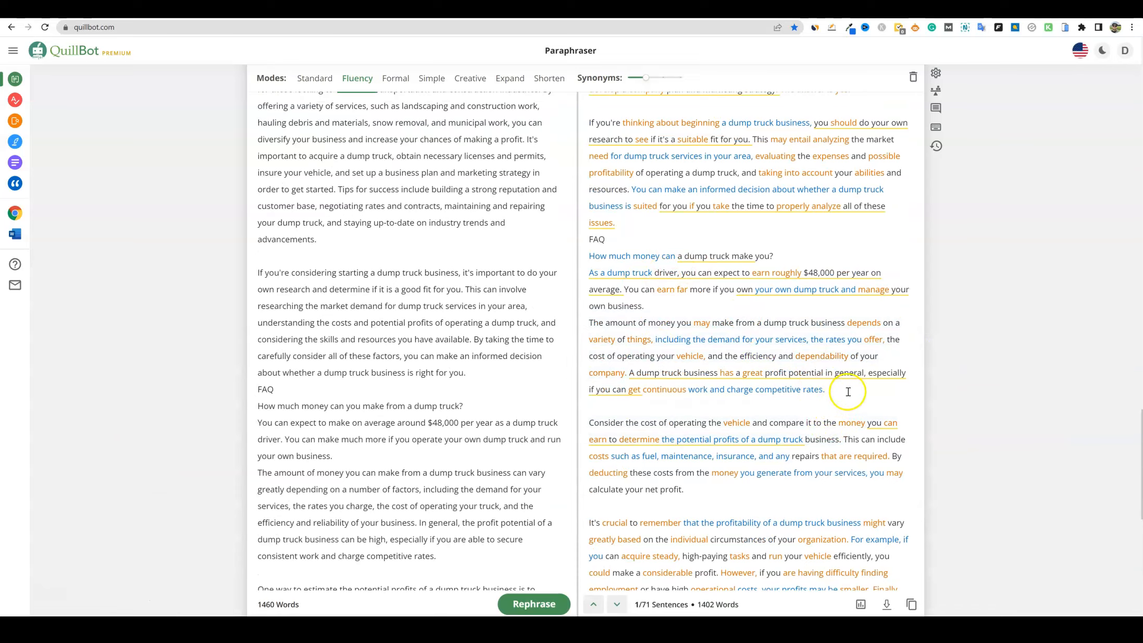
{"action": "scroll", "coordinate": [848, 392], "scroll_direction": "down", "scroll_amount": 8}
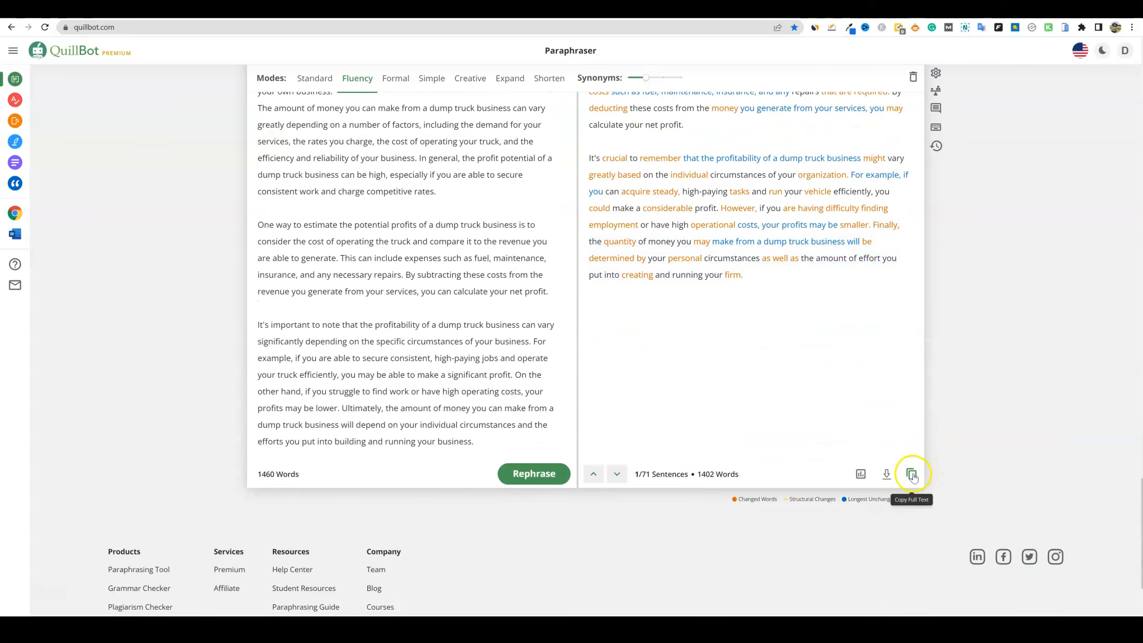
{"action": "left_click", "coordinate": [912, 475]}
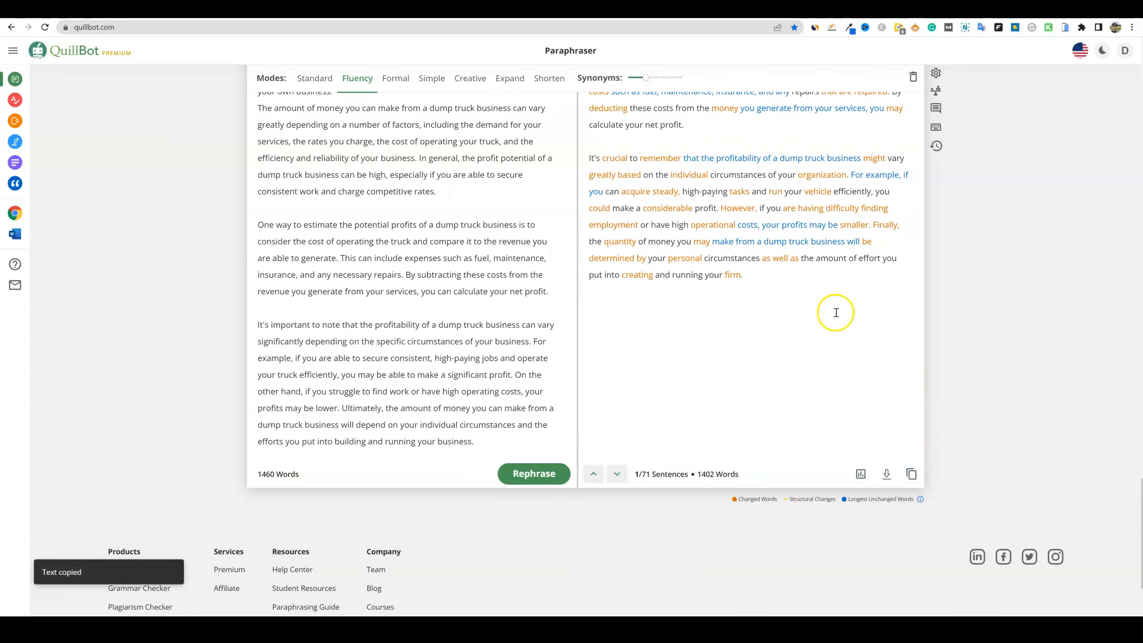
{"action": "scroll", "coordinate": [823, 305], "scroll_direction": "up", "scroll_amount": 4}
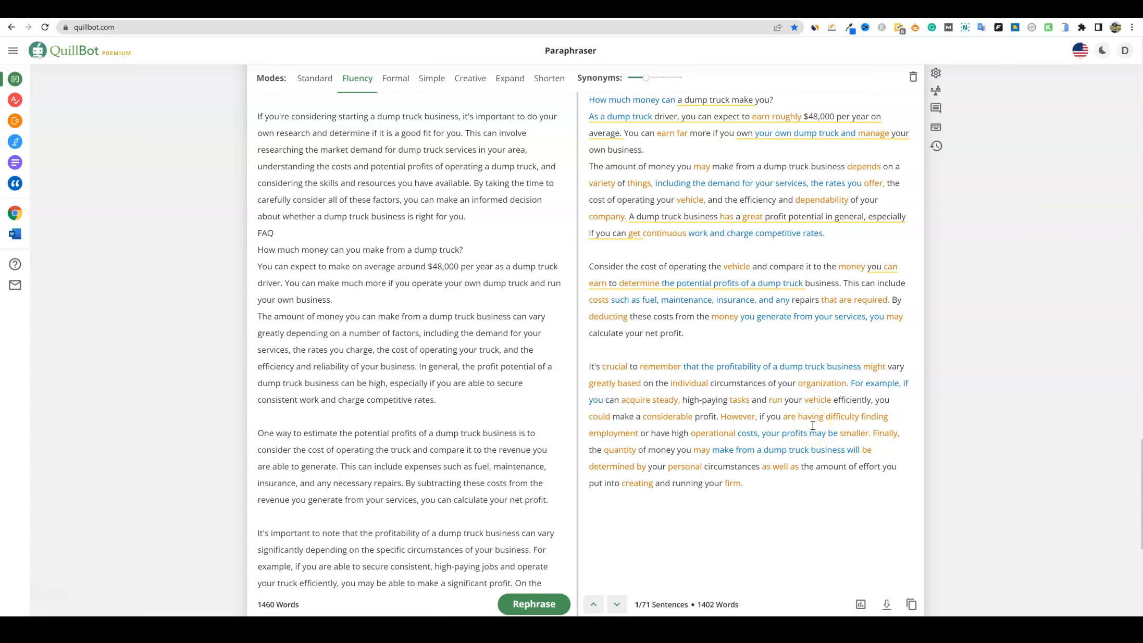
- Switch to Grammarly, create a new document, paste the paraphrased article into it, and skim the flagged text
{"action": "left_click", "coordinate": [938, 13]}
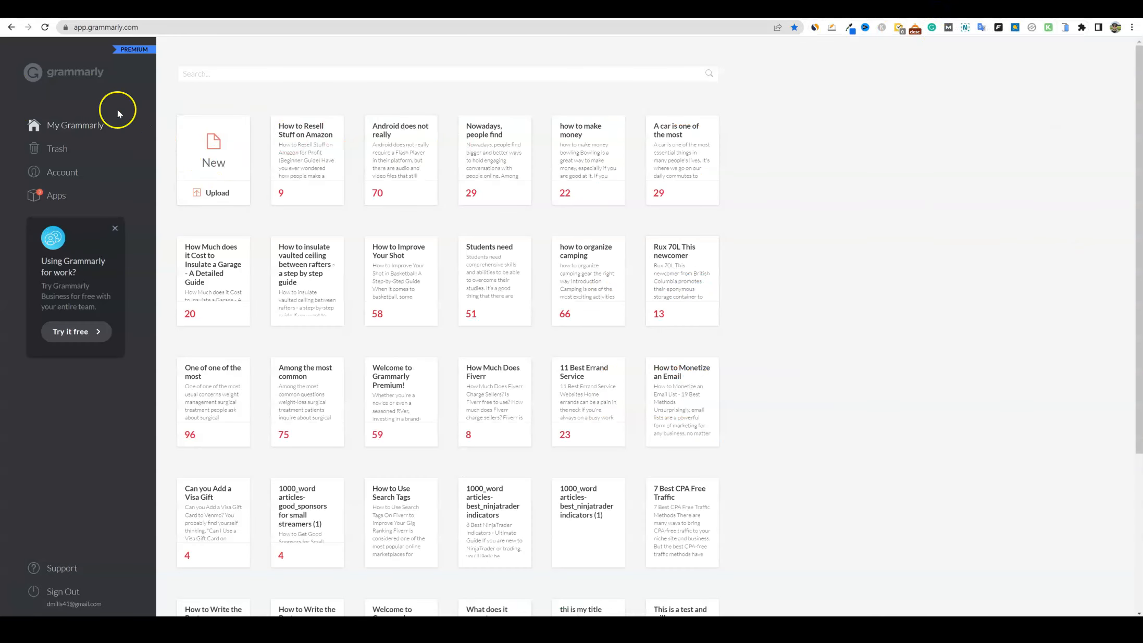
{"action": "left_click", "coordinate": [218, 153]}
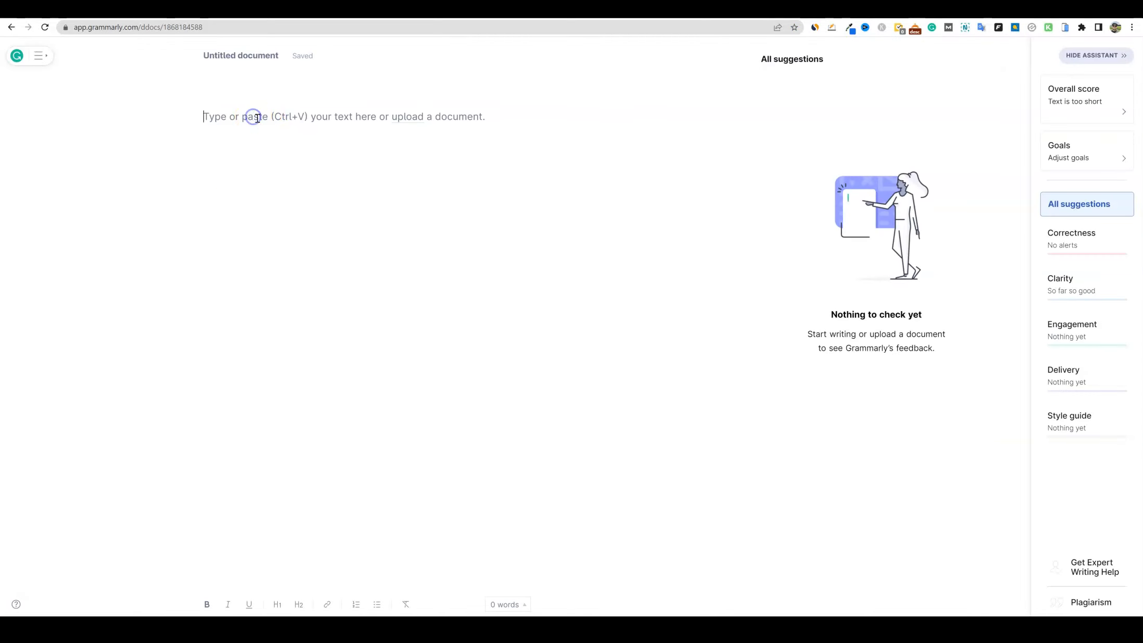
{"action": "key", "text": "ctrl+v"}
{"action": "scroll", "coordinate": [336, 275], "scroll_direction": "down", "scroll_amount": 7}
{"action": "scroll", "coordinate": [340, 283], "scroll_direction": "up", "scroll_amount": 7}
{"action": "scroll", "coordinate": [433, 333], "scroll_direction": "down", "scroll_amount": 15}
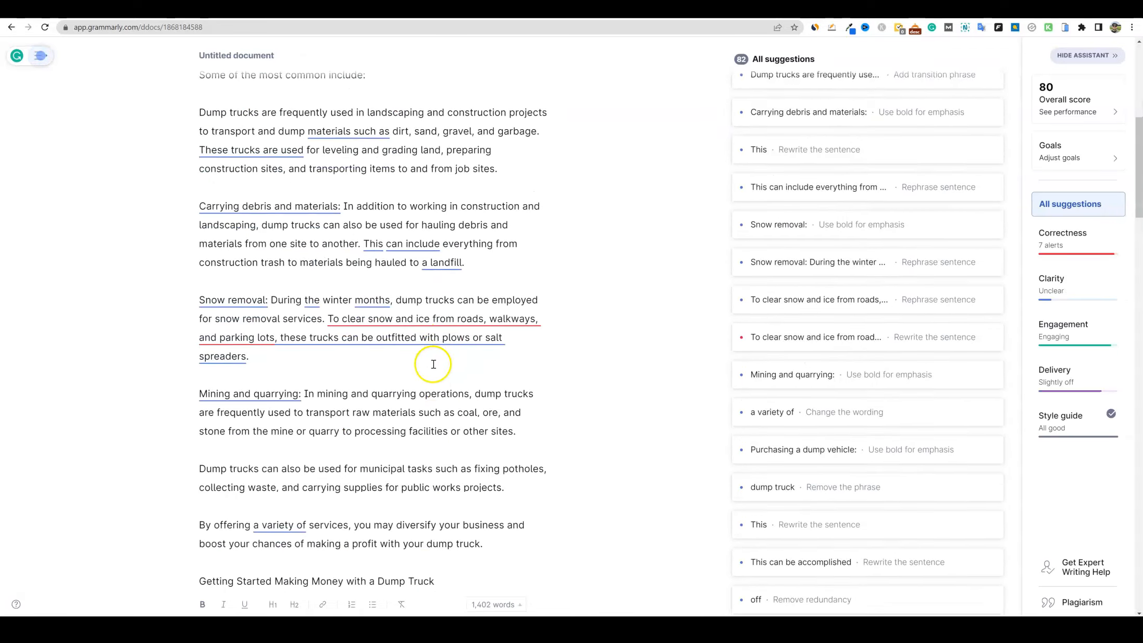
{"action": "scroll", "coordinate": [432, 352], "scroll_direction": "down", "scroll_amount": 8}
{"action": "scroll", "coordinate": [372, 326], "scroll_direction": "up", "scroll_amount": 15}
{"action": "scroll", "coordinate": [392, 354], "scroll_direction": "up", "scroll_amount": 6}
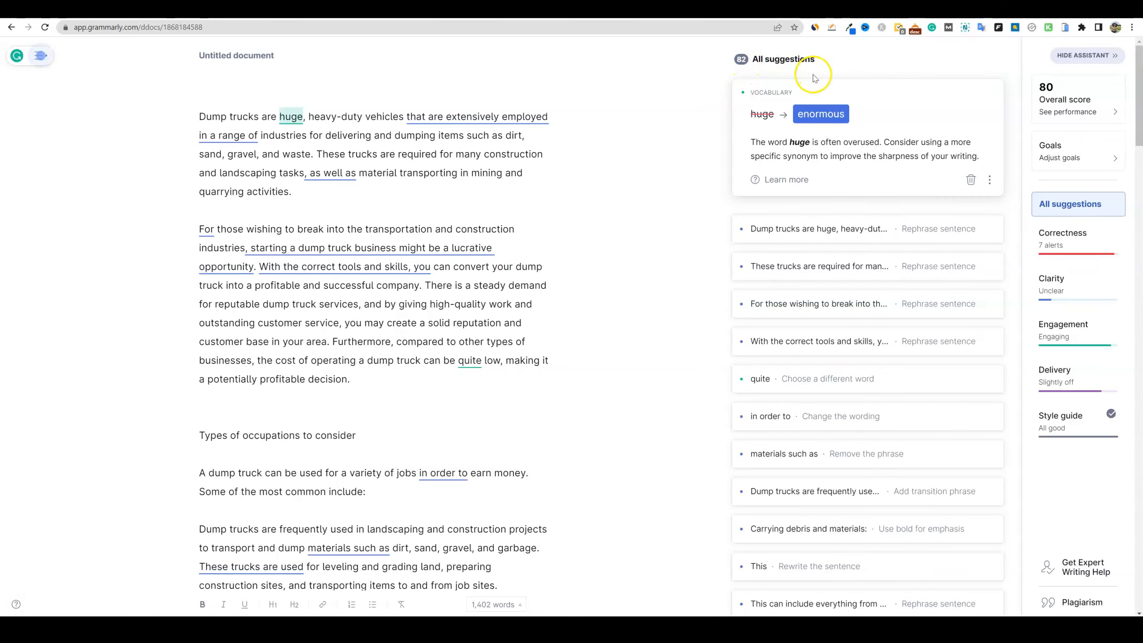
- In the opening paragraphs, replace "huge" with "enormous", accept the suggested clarity rewrites, and replace "quite" with "pretty"
{"action": "left_click", "coordinate": [819, 114]}
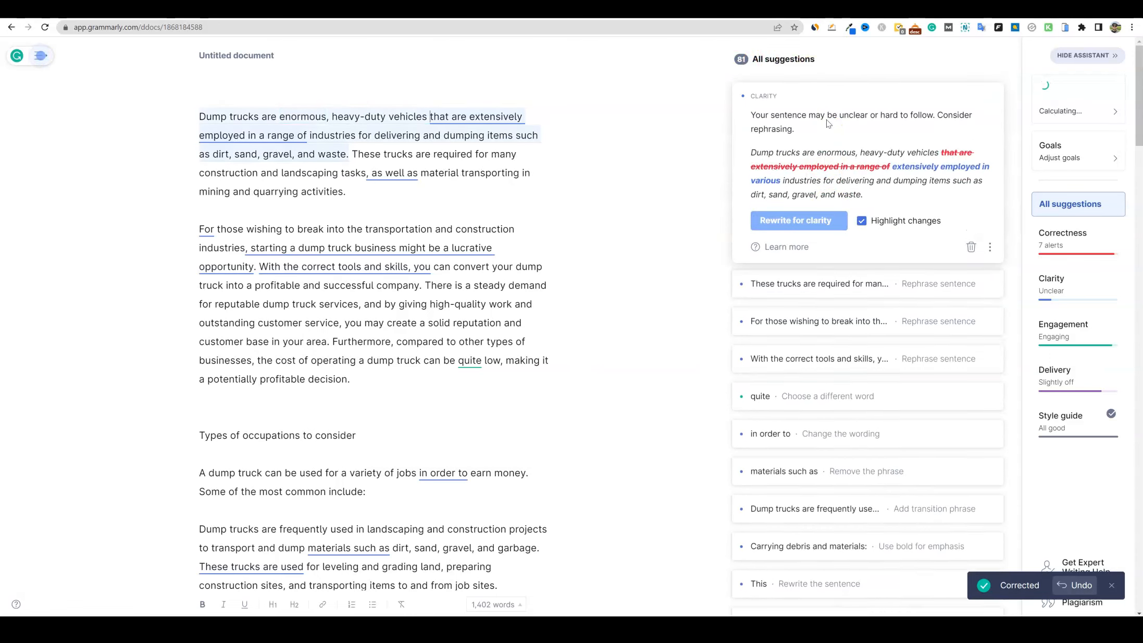
{"action": "left_click", "coordinate": [771, 244]}
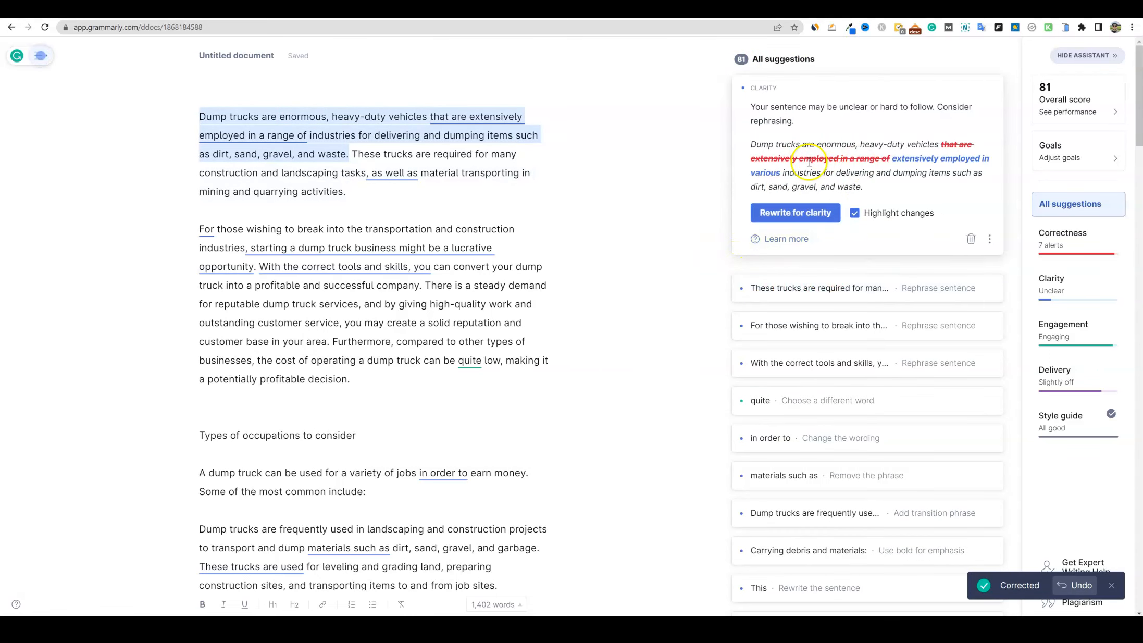
{"action": "left_click", "coordinate": [813, 213]}
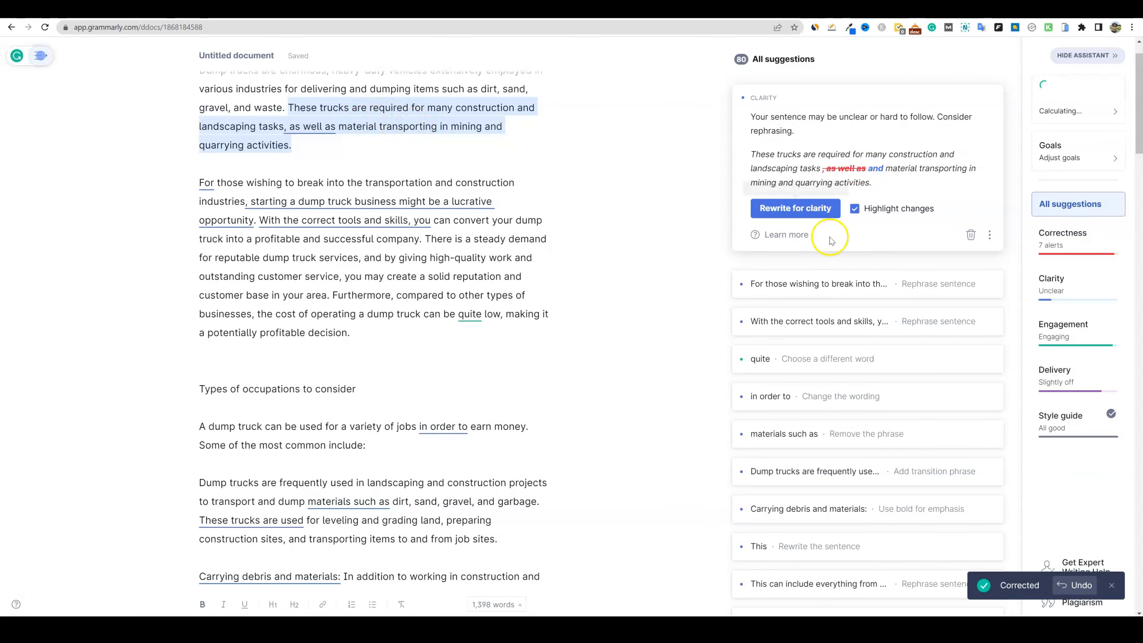
{"action": "left_click", "coordinate": [824, 208]}
{"action": "left_click", "coordinate": [812, 221]}
{"action": "left_click", "coordinate": [813, 210]}
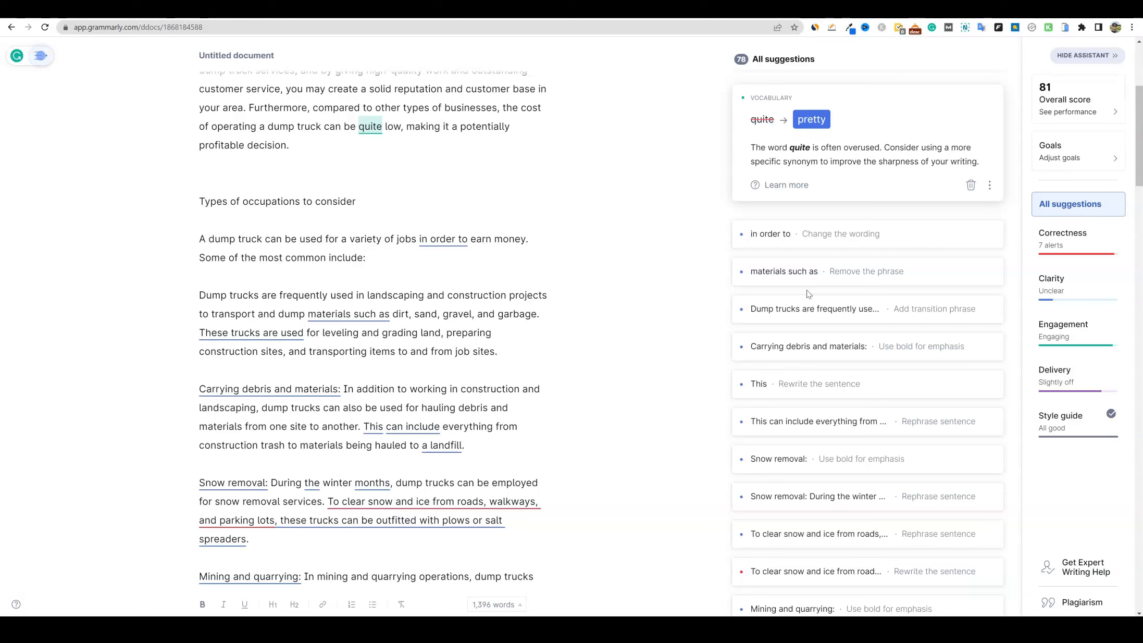
{"action": "left_click", "coordinate": [810, 118]}
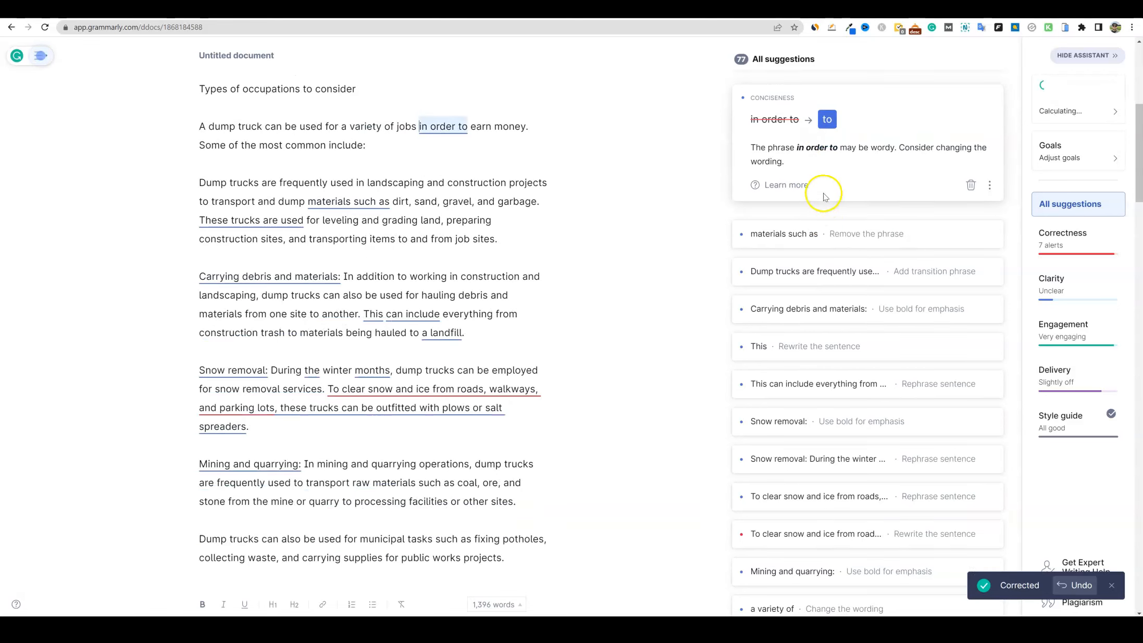
- In the occupations section, shorten "in order to" to "to", remove "materials such as", add the "In addition" transition, and bold "Carrying debris and materials:"
{"action": "left_click", "coordinate": [827, 119]}
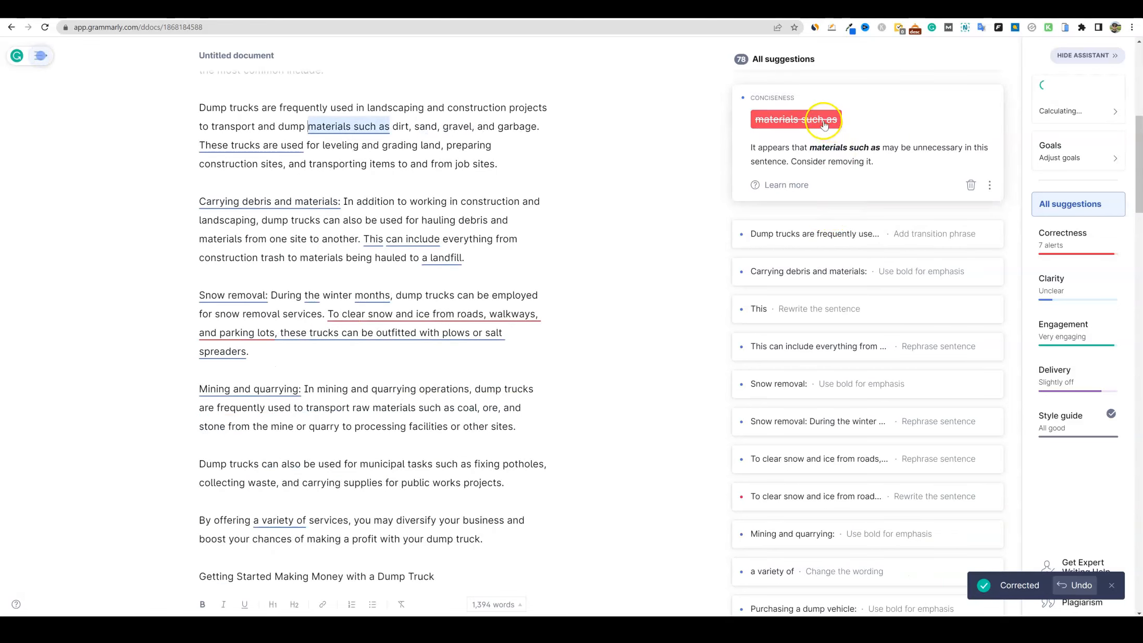
{"action": "left_click", "coordinate": [823, 123]}
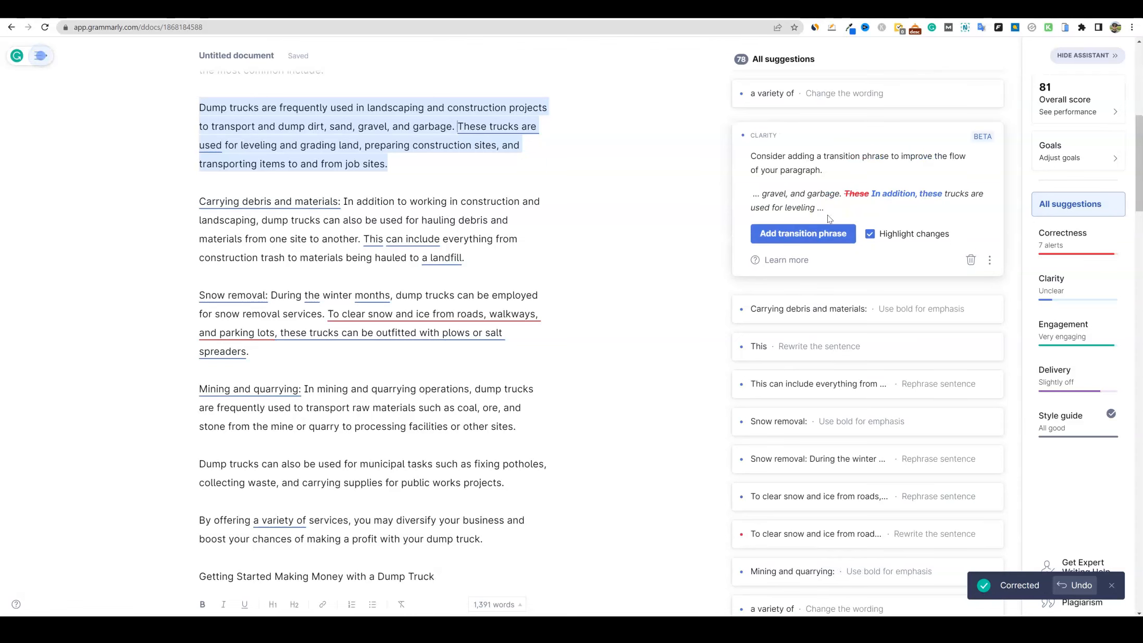
{"action": "left_click", "coordinate": [831, 234]}
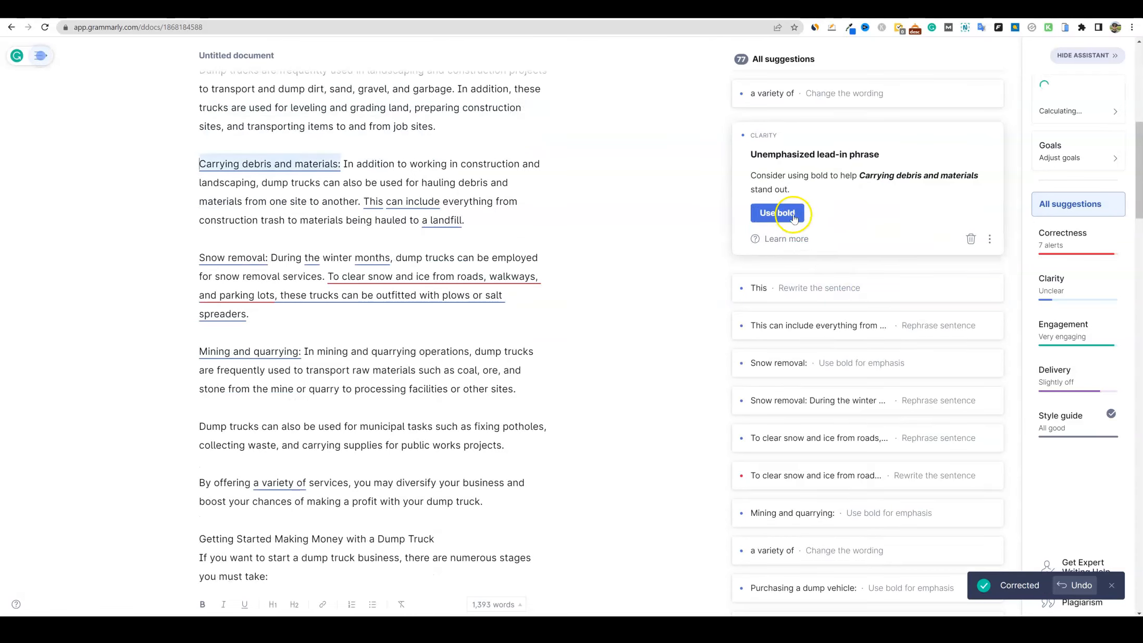
{"action": "left_click", "coordinate": [784, 214]}
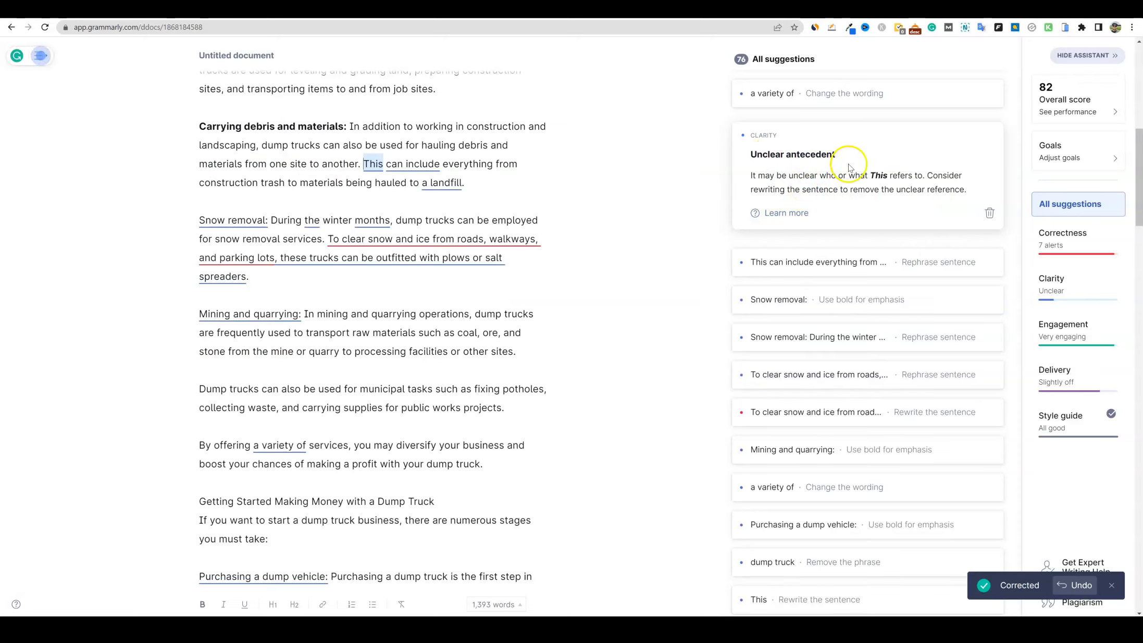
- In the debris and snow removal paragraphs, dismiss the unclear "This" alert, accept the clarity rewrites, and bold the "Snow removal:" and "Mining and quarrying:" lead-ins
{"action": "left_click", "coordinate": [990, 213]}
{"action": "left_click", "coordinate": [793, 231]}
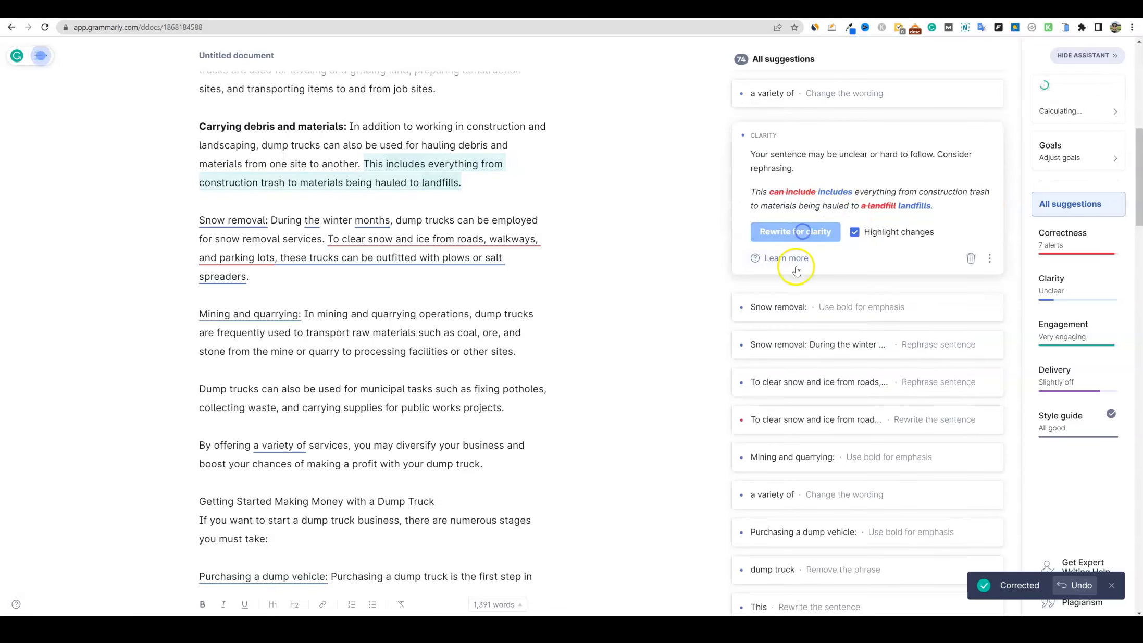
{"action": "left_click", "coordinate": [782, 199]}
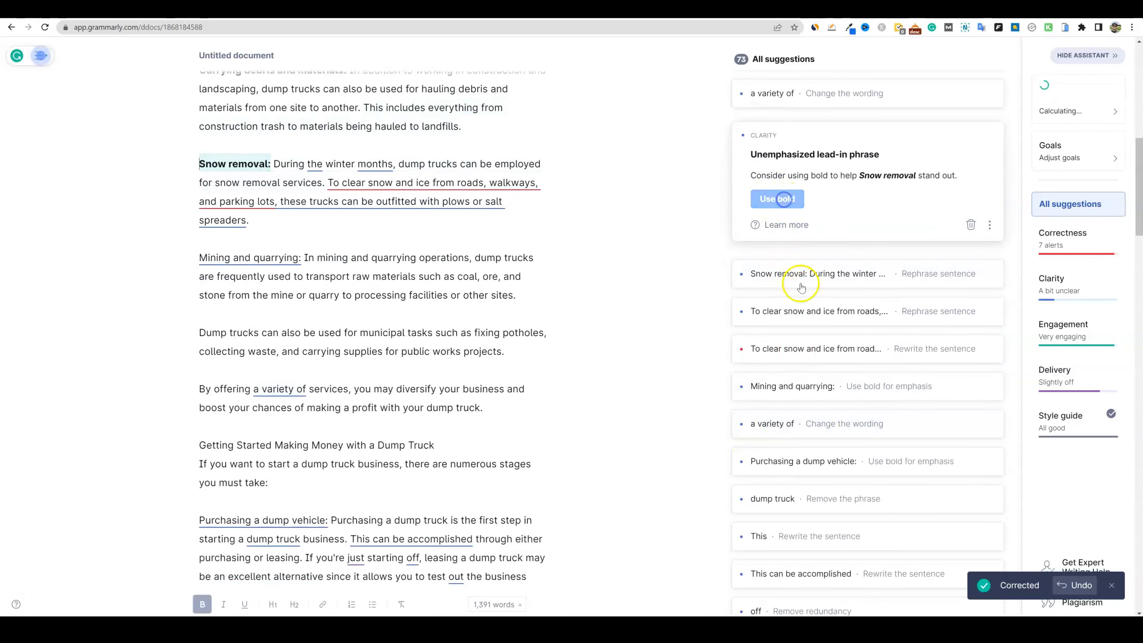
{"action": "left_click", "coordinate": [787, 232]}
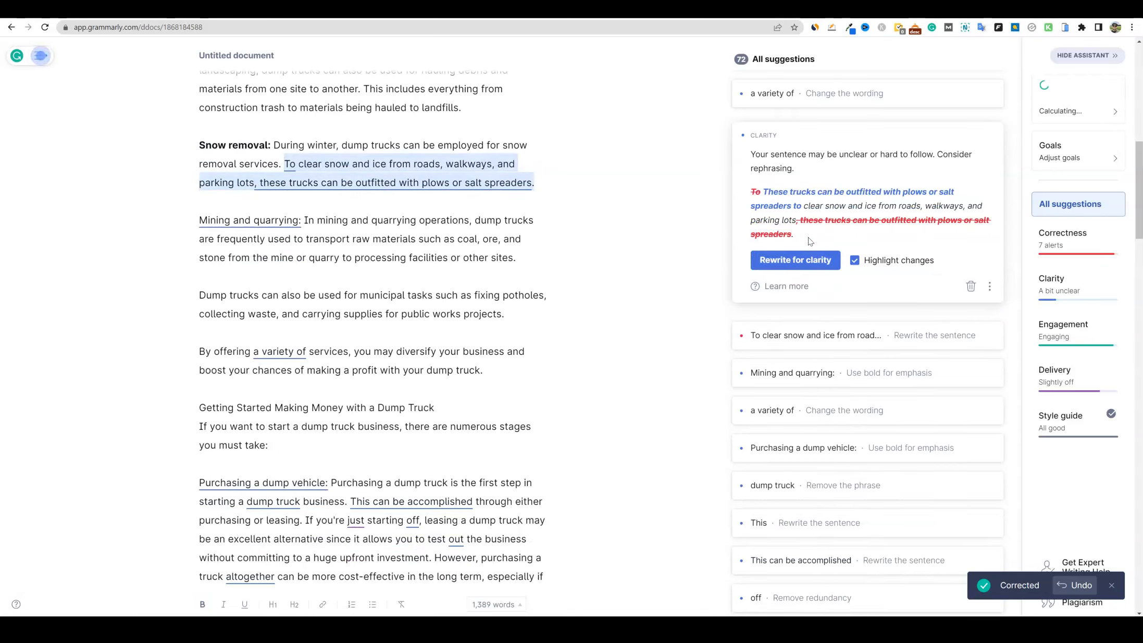
{"action": "left_click", "coordinate": [807, 260]}
{"action": "left_click", "coordinate": [777, 198]}
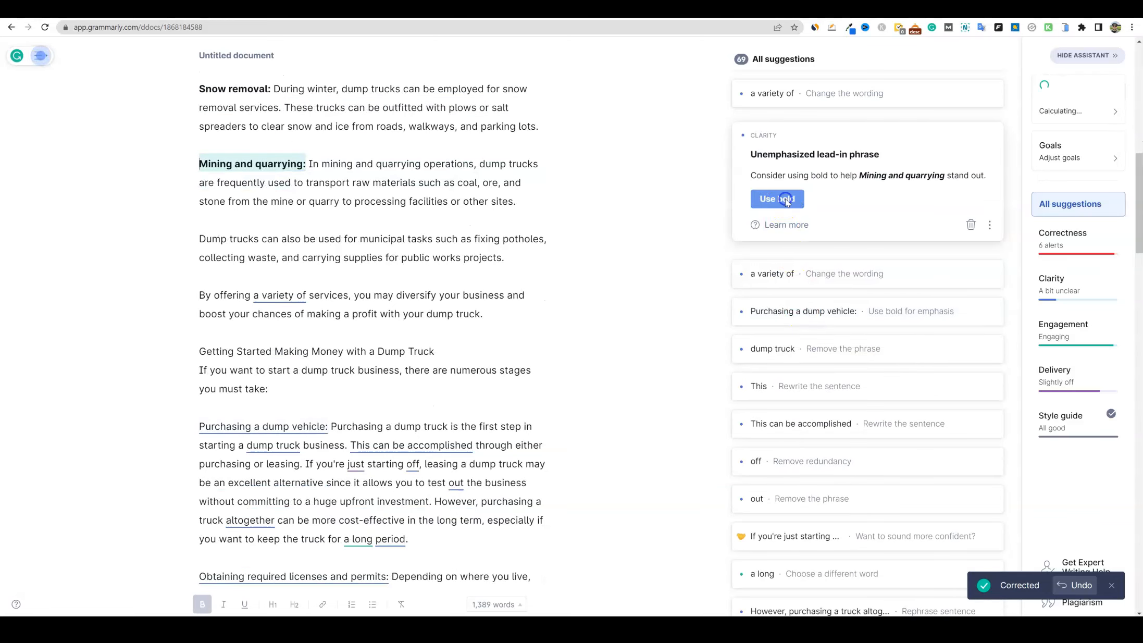
- Replace both "a variety of" phrases with "various", bold "Purchasing a dump vehicle:", remove the redundant "dump truck" after it, and dismiss the unclear "This" alert
{"action": "left_click", "coordinate": [845, 157]}
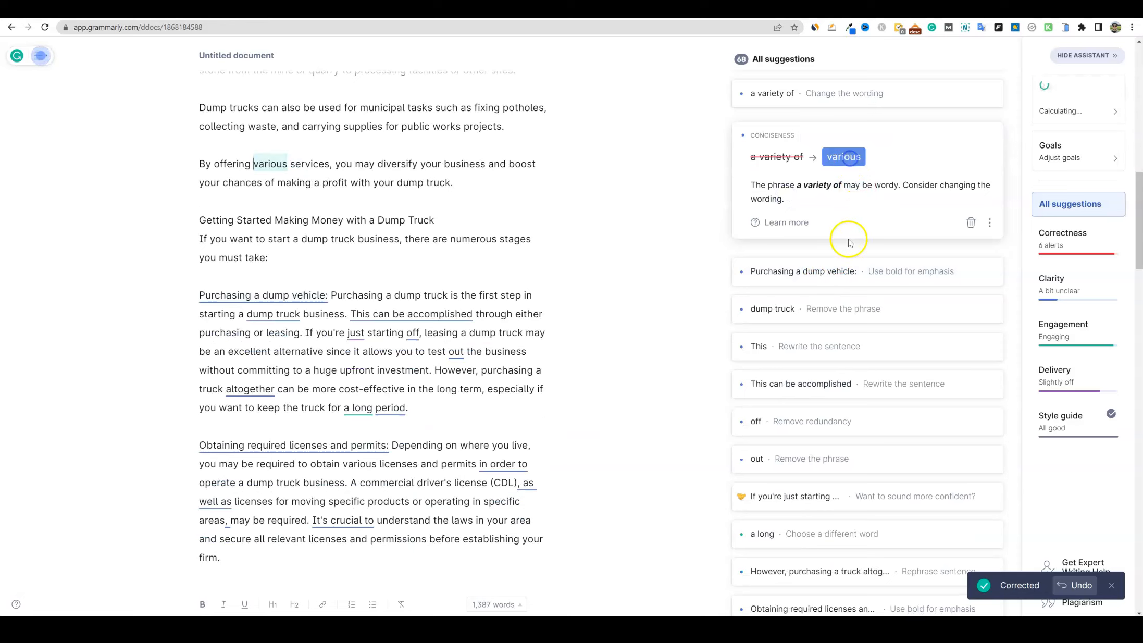
{"action": "left_click", "coordinate": [777, 213]}
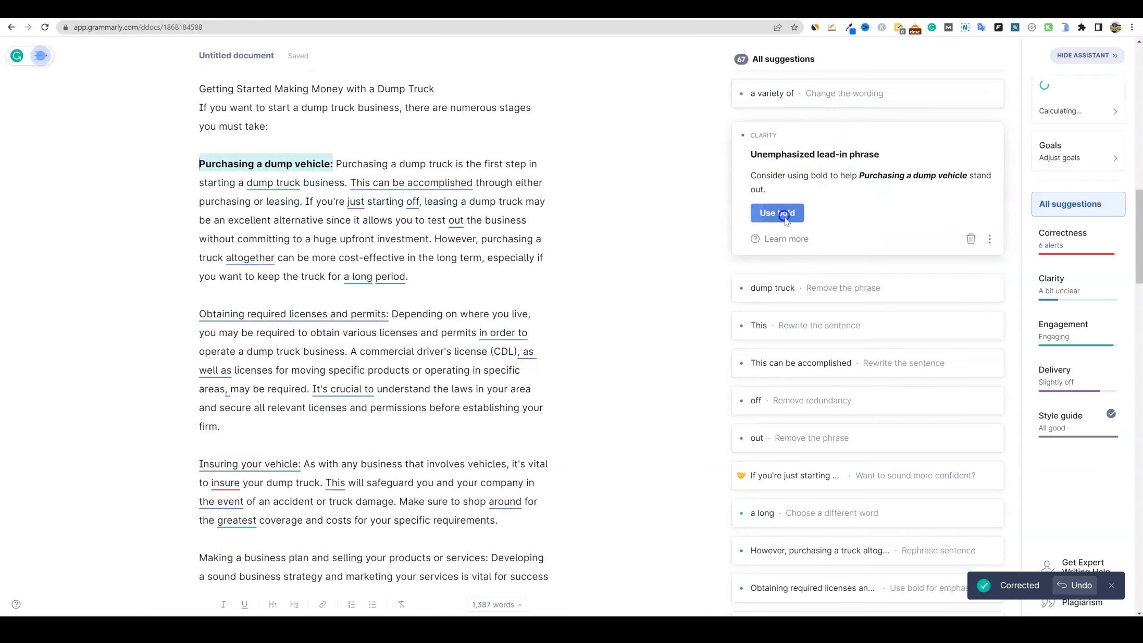
{"action": "left_click", "coordinate": [791, 165]}
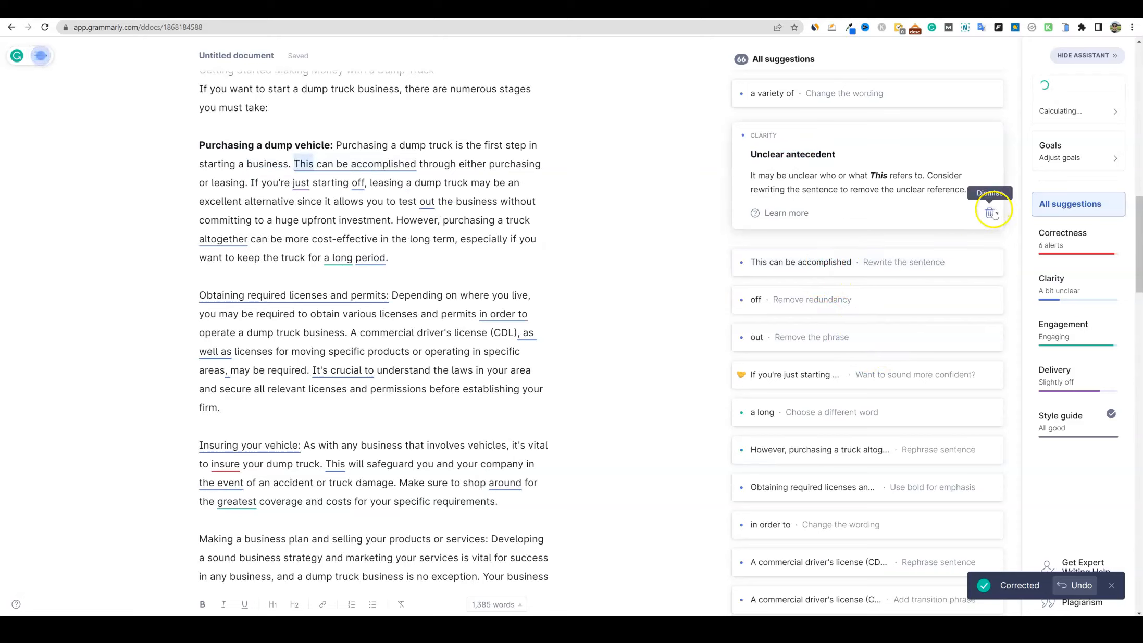
{"action": "left_click", "coordinate": [989, 213]}
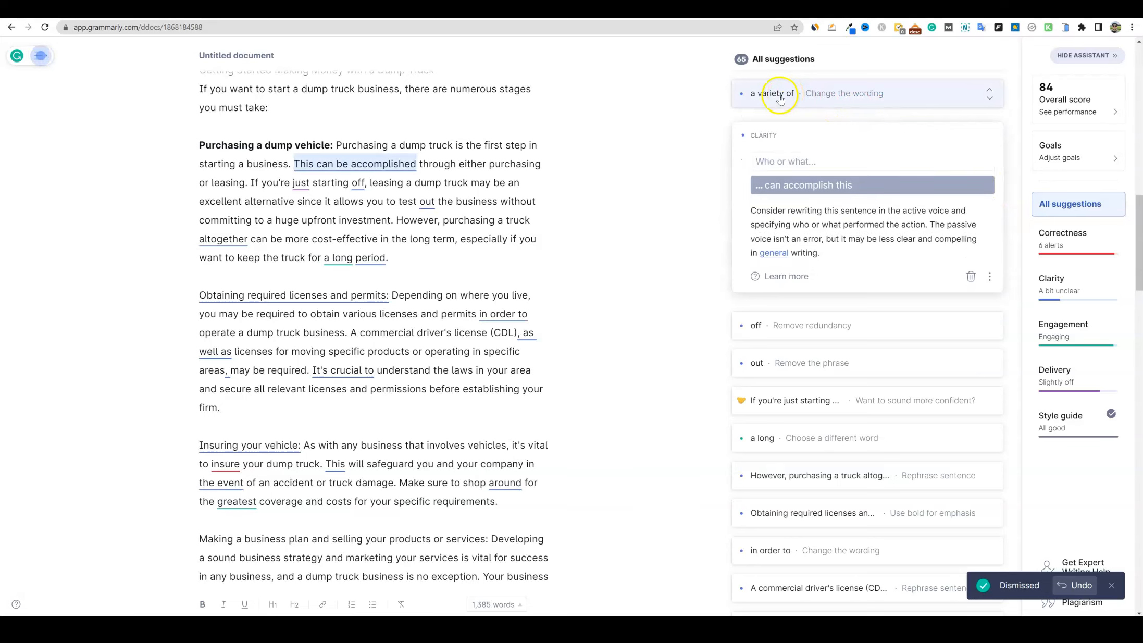
{"action": "left_click", "coordinate": [775, 99]}
{"action": "left_click", "coordinate": [842, 156]}
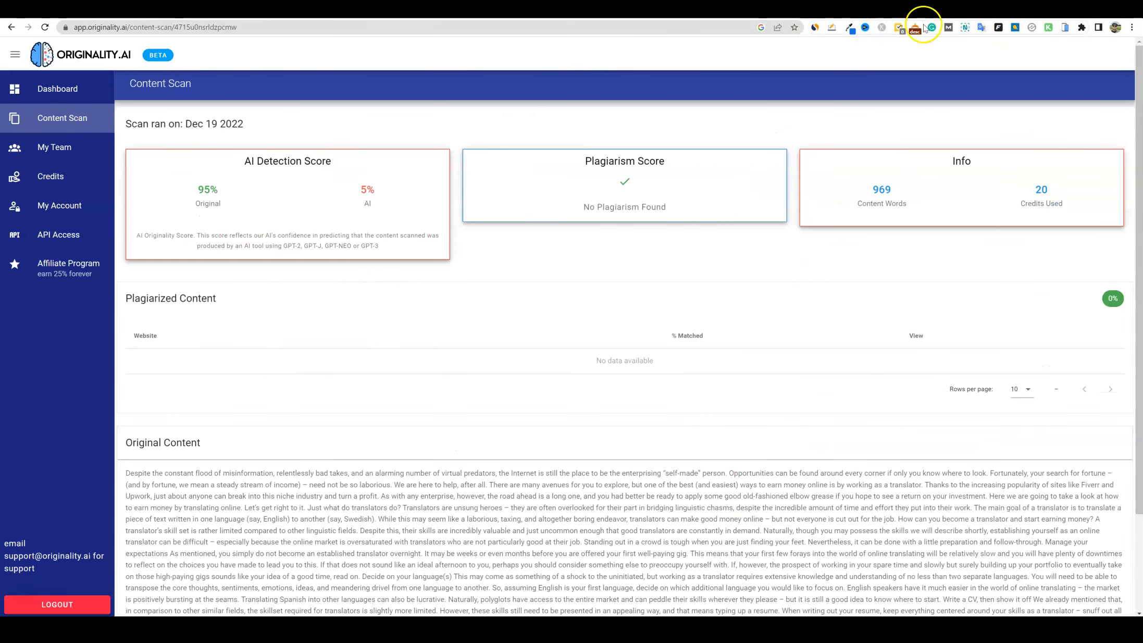
- Look at the earlier content scan results in Originality.AI and return to the Grammarly document
{"action": "left_click", "coordinate": [941, 9]}
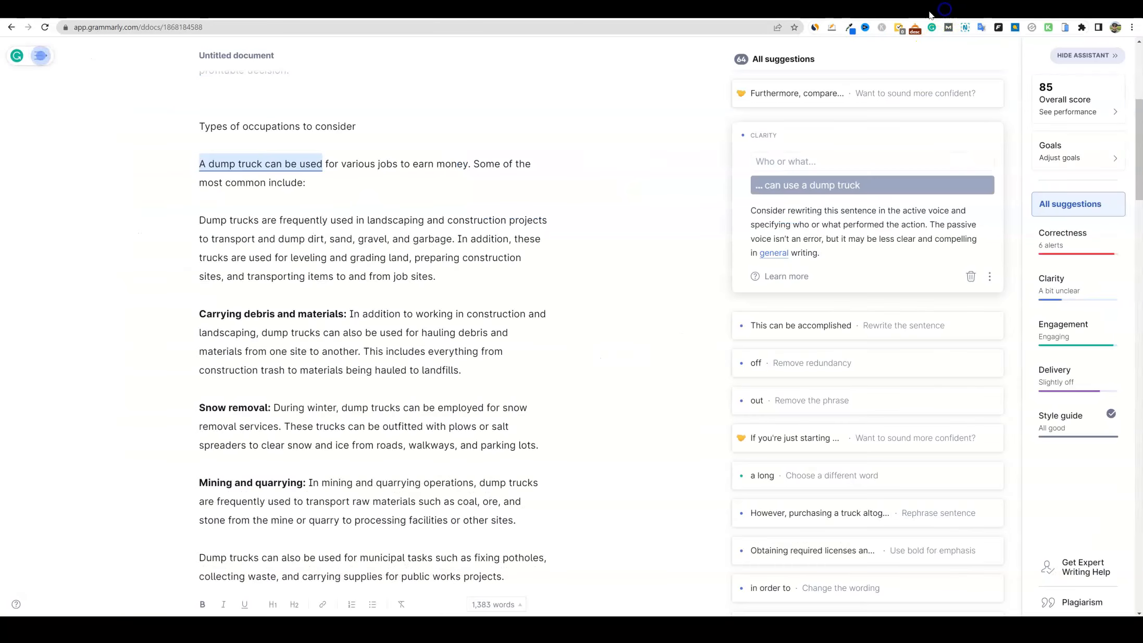
{"action": "left_click", "coordinate": [993, 11]}
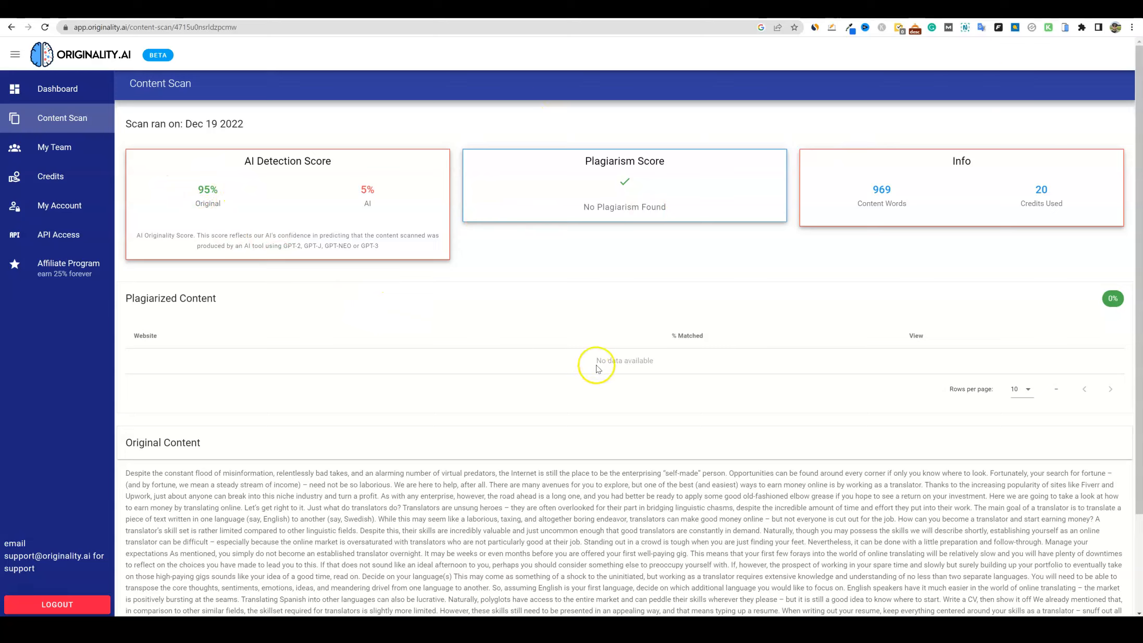
{"action": "mouse_move", "coordinate": [947, 16]}
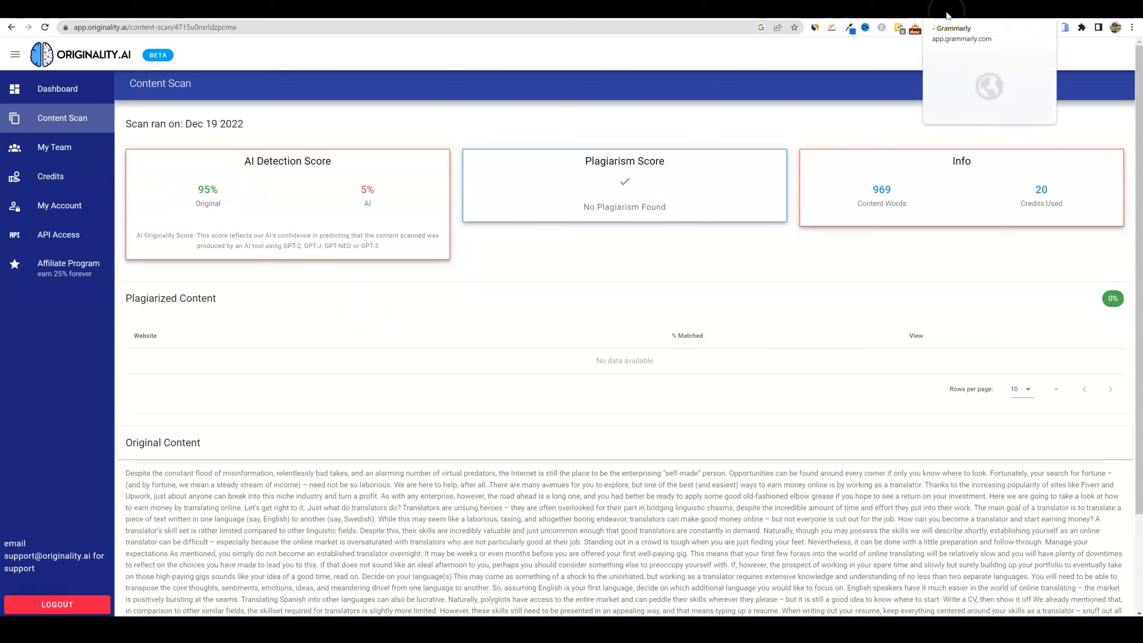
{"action": "left_click", "coordinate": [943, 11]}
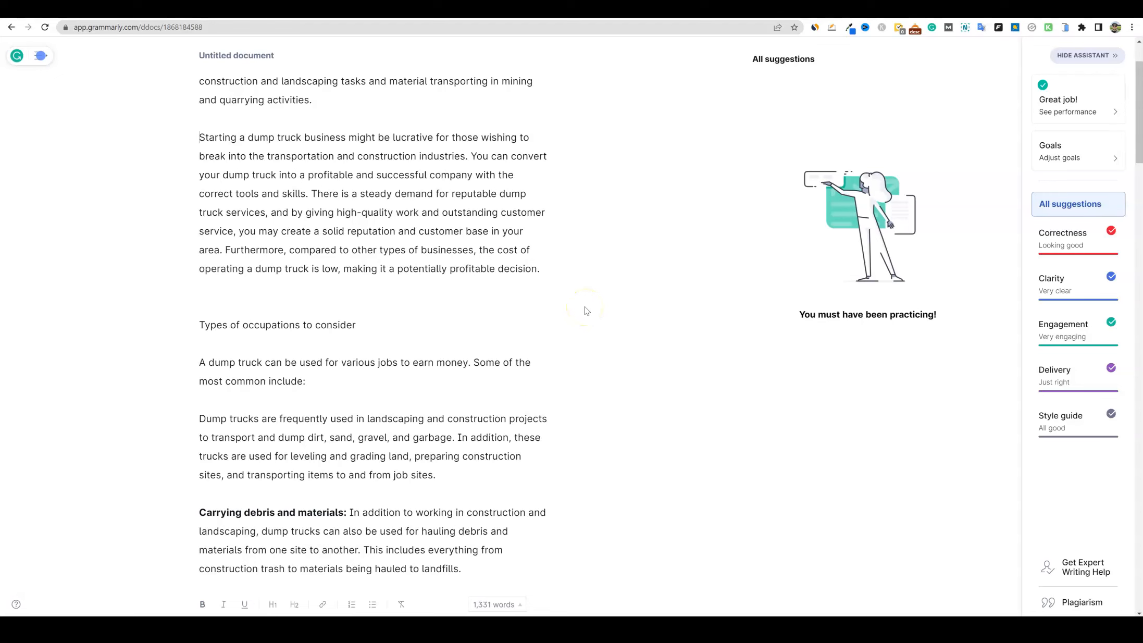
- Check the overall writing score in the document's performance report and close the report
{"action": "left_click", "coordinate": [1096, 113]}
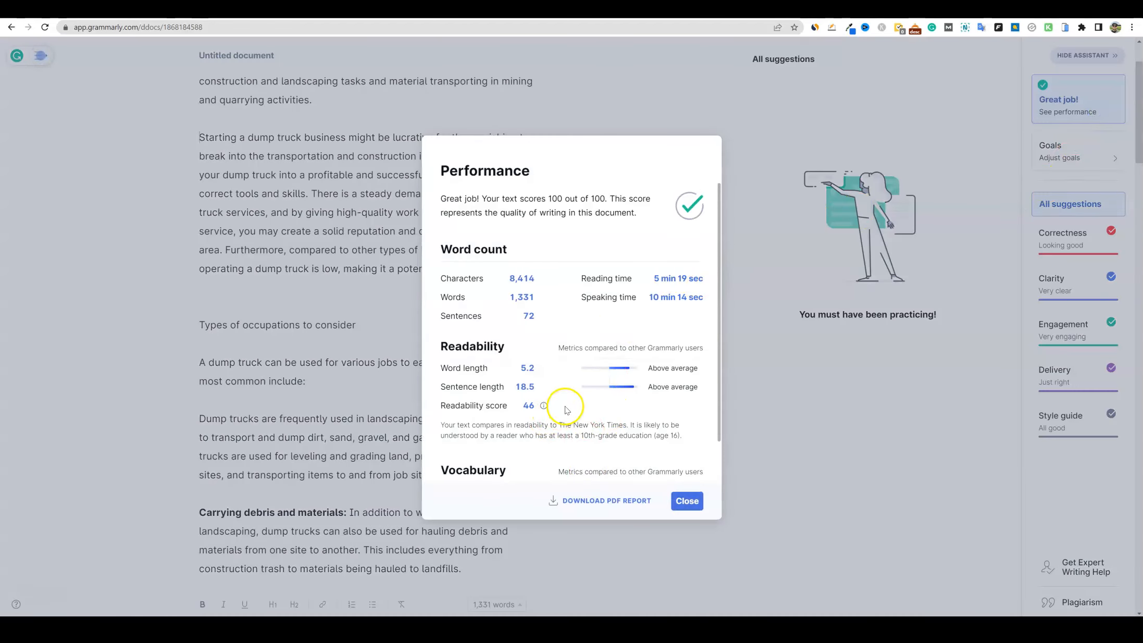
{"action": "left_click_drag", "start_coordinate": [497, 199], "coordinate": [614, 198]}
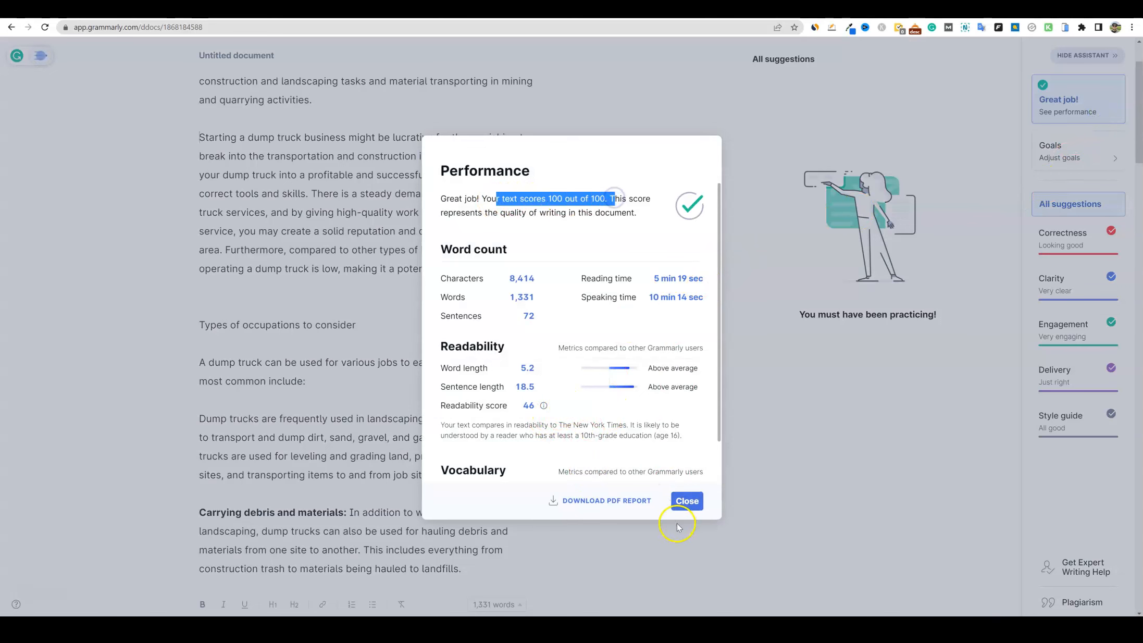
{"action": "left_click", "coordinate": [686, 501]}
- Review the corrected article from the occupations section to its end, checking the bold lead-ins and the marketing bullet list
{"action": "scroll", "coordinate": [331, 486], "scroll_direction": "down", "scroll_amount": 7}
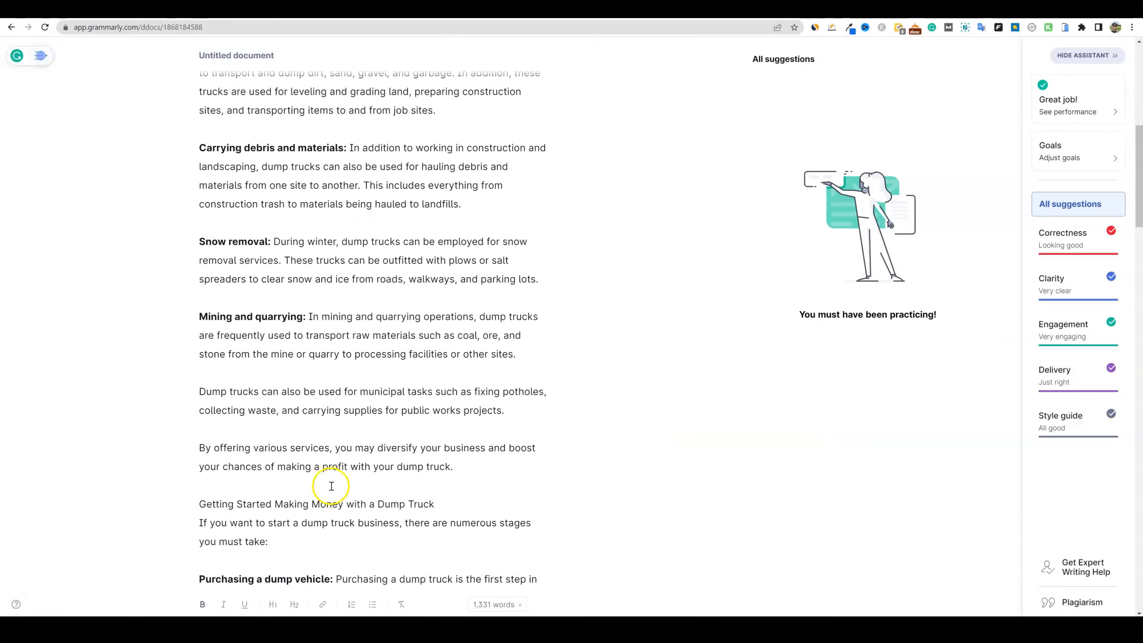
{"action": "scroll", "coordinate": [336, 492], "scroll_direction": "down", "scroll_amount": 4}
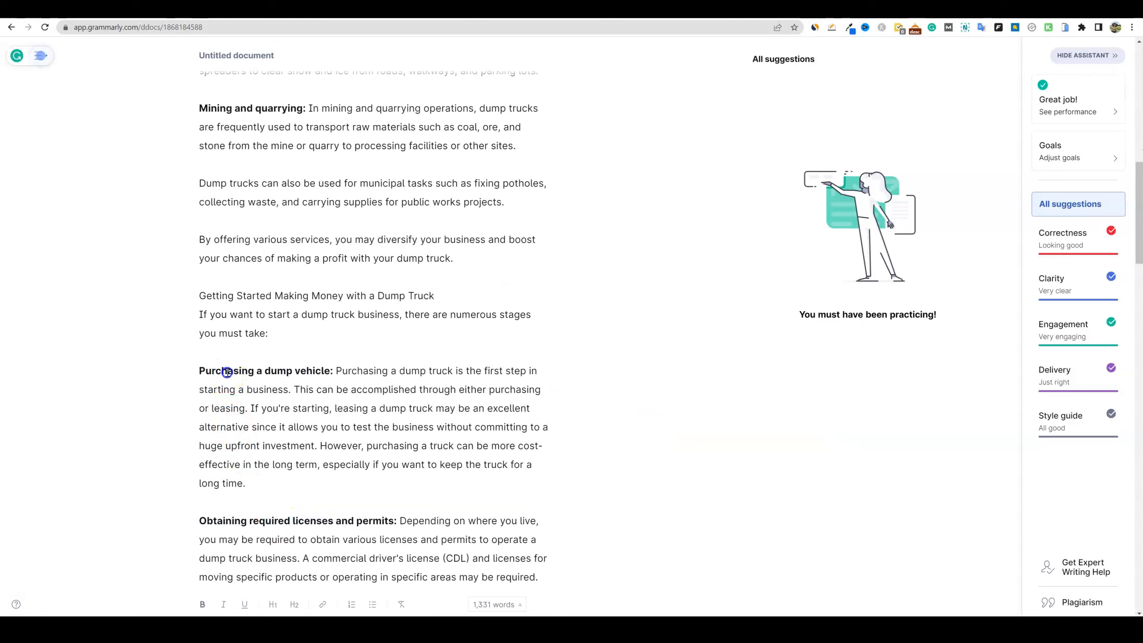
{"action": "left_click_drag", "start_coordinate": [227, 372], "coordinate": [336, 372]}
{"action": "scroll", "coordinate": [443, 414], "scroll_direction": "down", "scroll_amount": 7}
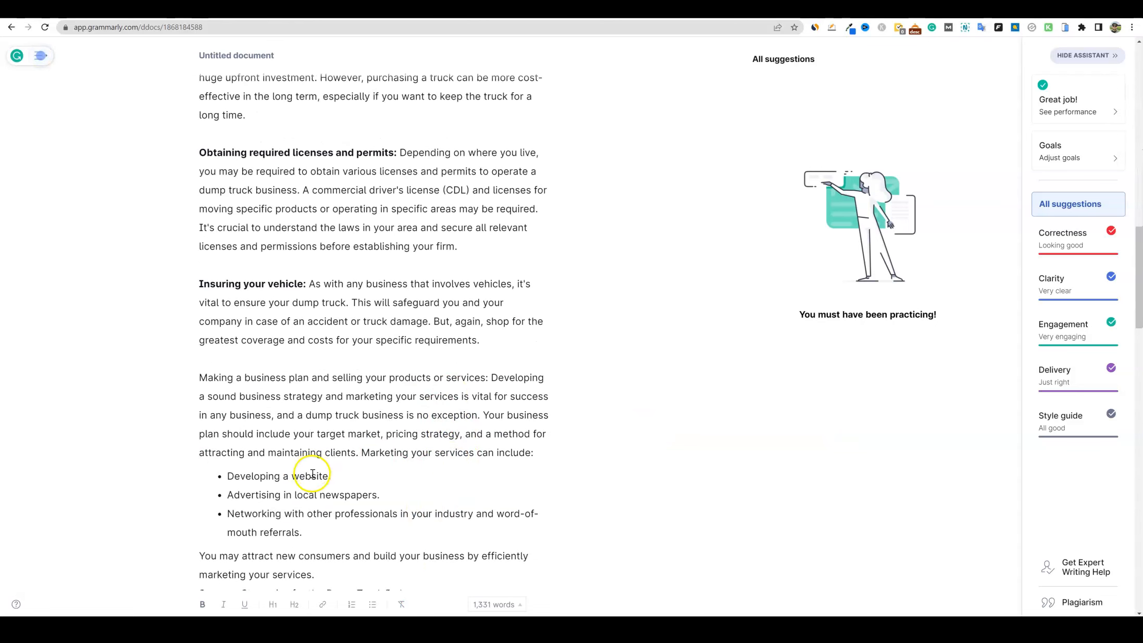
{"action": "scroll", "coordinate": [312, 474], "scroll_direction": "down", "scroll_amount": 1}
{"action": "left_click_drag", "start_coordinate": [363, 405], "coordinate": [334, 484]}
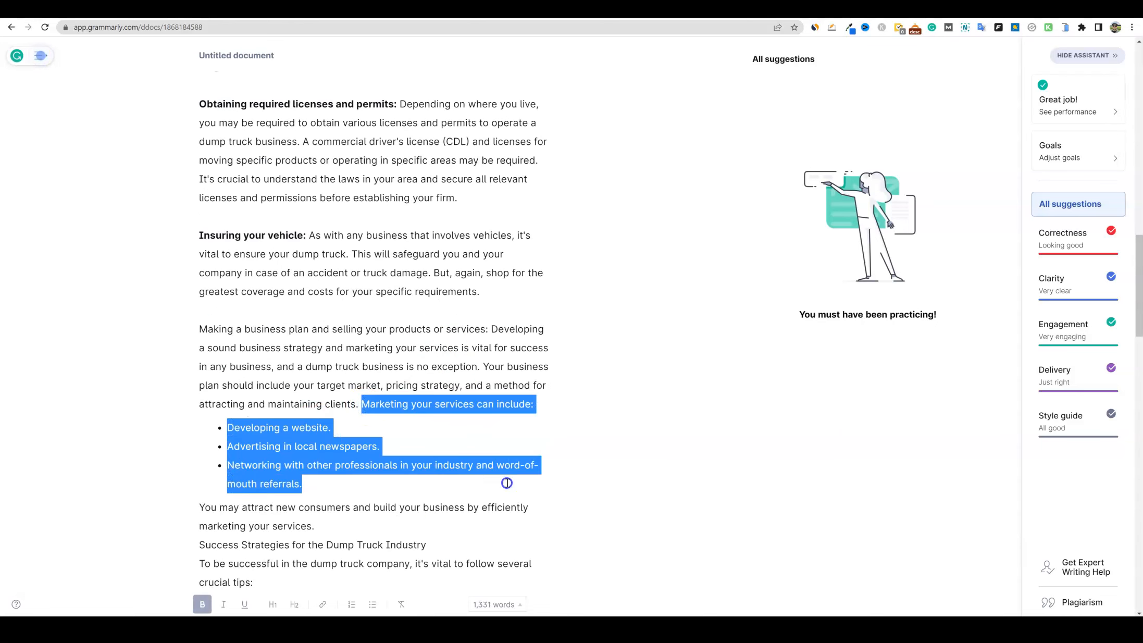
{"action": "left_click", "coordinate": [473, 370]}
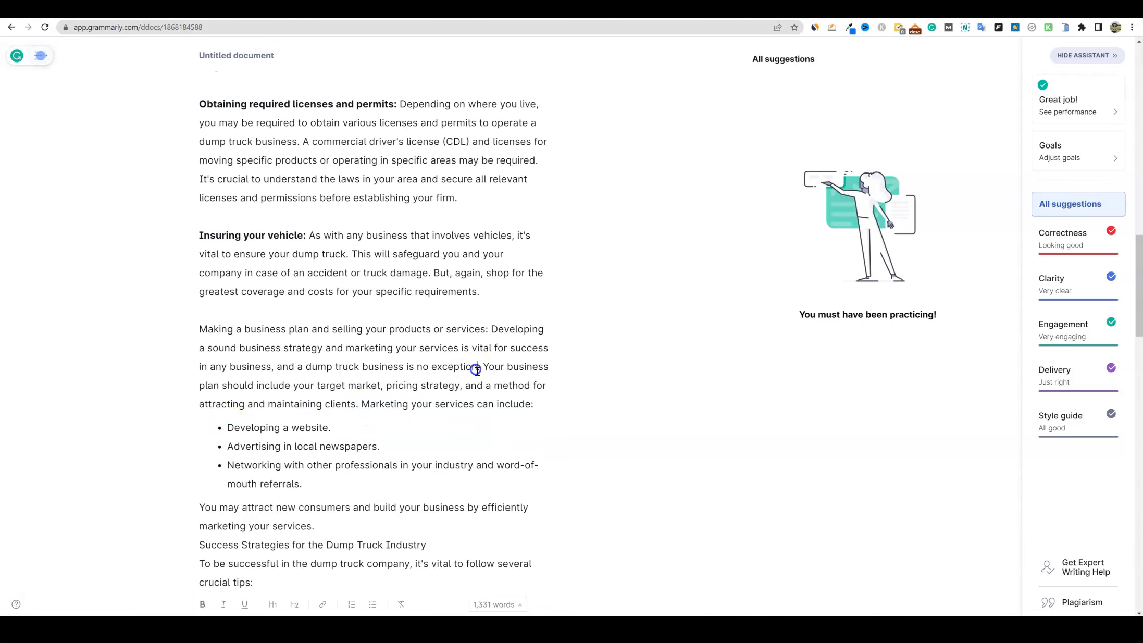
{"action": "scroll", "coordinate": [501, 459], "scroll_direction": "down", "scroll_amount": 6}
{"action": "scroll", "coordinate": [495, 447], "scroll_direction": "down", "scroll_amount": 4}
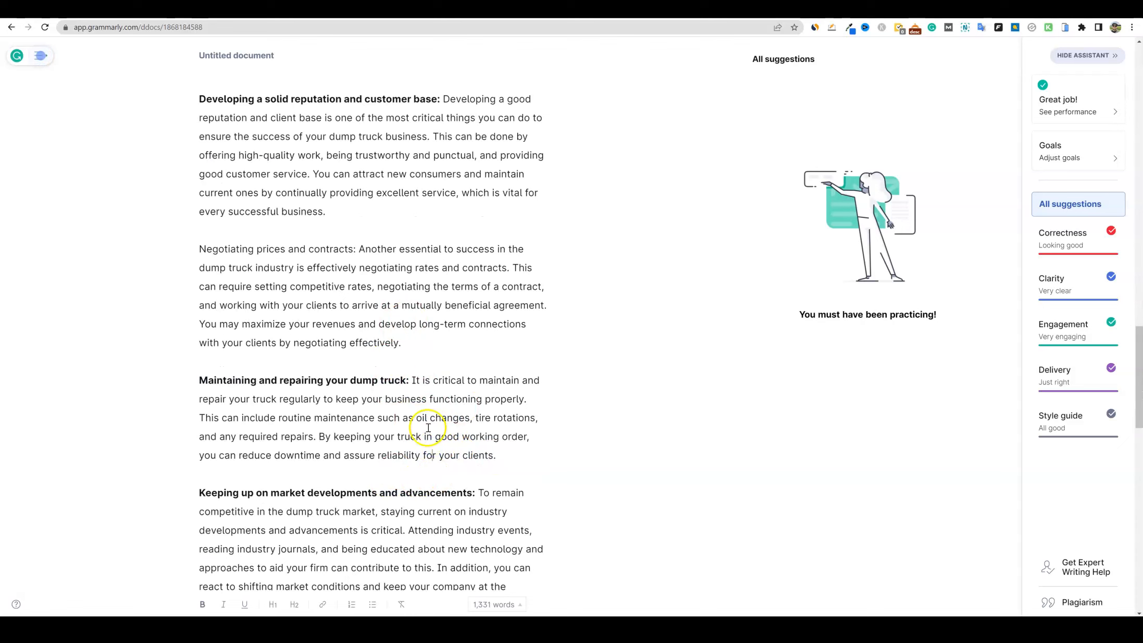
{"action": "scroll", "coordinate": [417, 537], "scroll_direction": "down", "scroll_amount": 7}
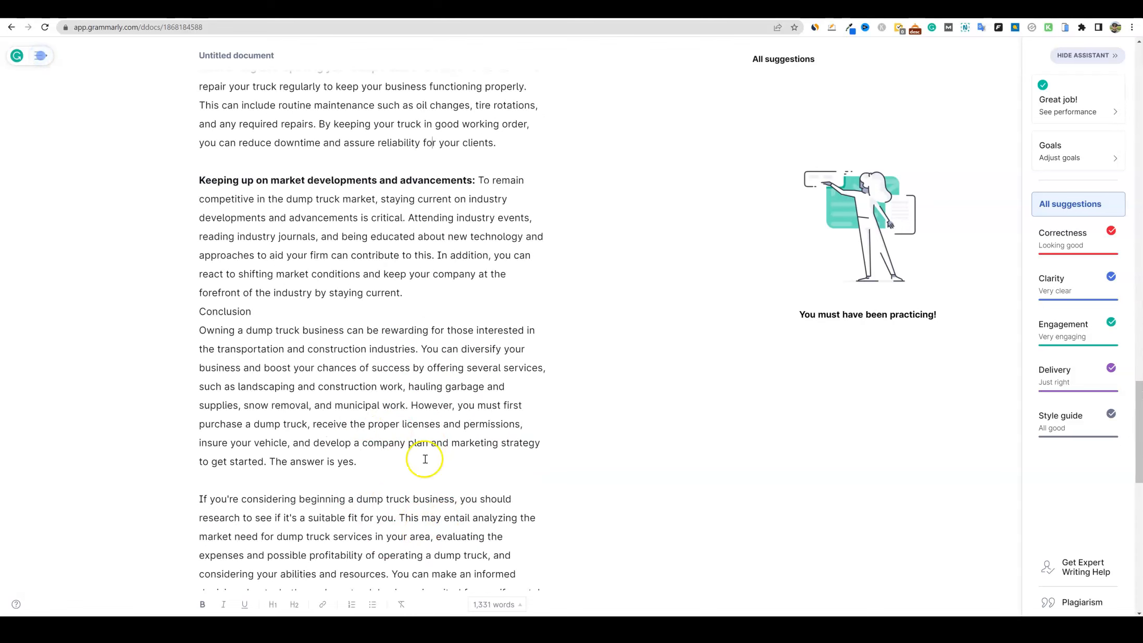
{"action": "scroll", "coordinate": [411, 495], "scroll_direction": "down", "scroll_amount": 10}
{"action": "scroll", "coordinate": [388, 482], "scroll_direction": "up", "scroll_amount": 5}
{"action": "scroll", "coordinate": [380, 467], "scroll_direction": "down", "scroll_amount": 4}
- Copy the whole corrected article and run it through a new Originality.AI content scan with AI detection and plagiarism check enabled
{"action": "left_click", "coordinate": [371, 408]}
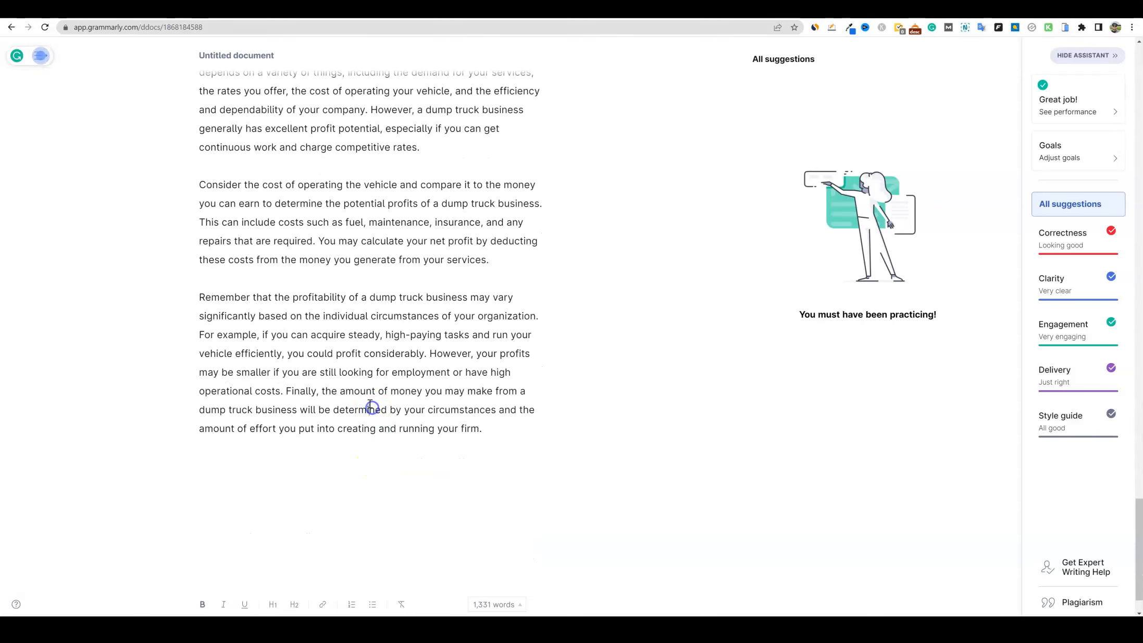
{"action": "key", "text": "ctrl+a"}
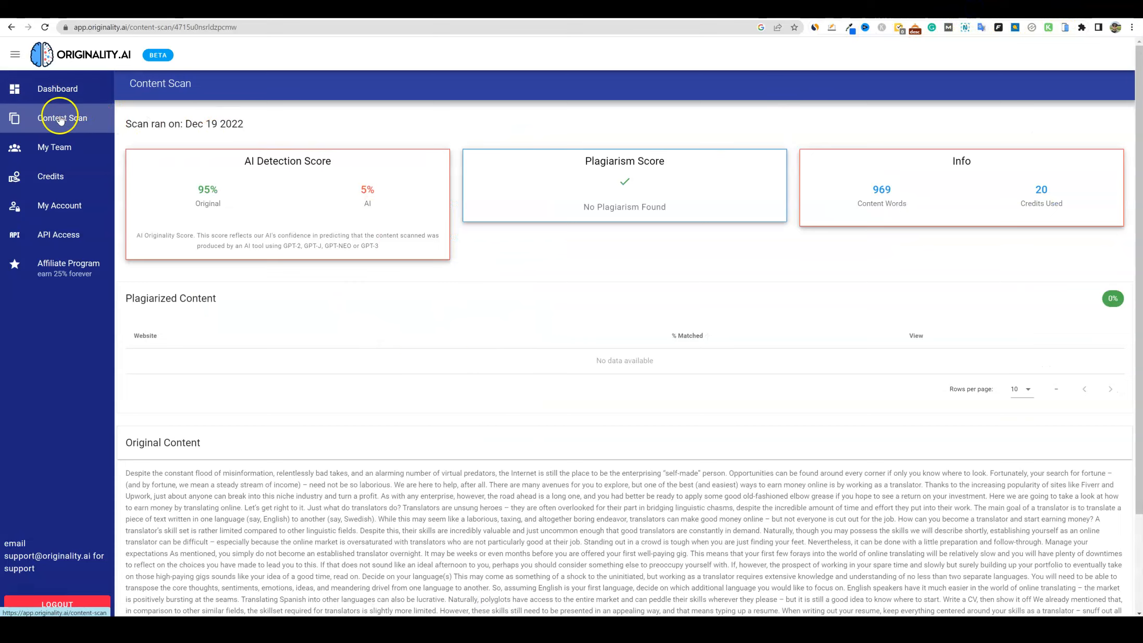
{"action": "left_click", "coordinate": [68, 88]}
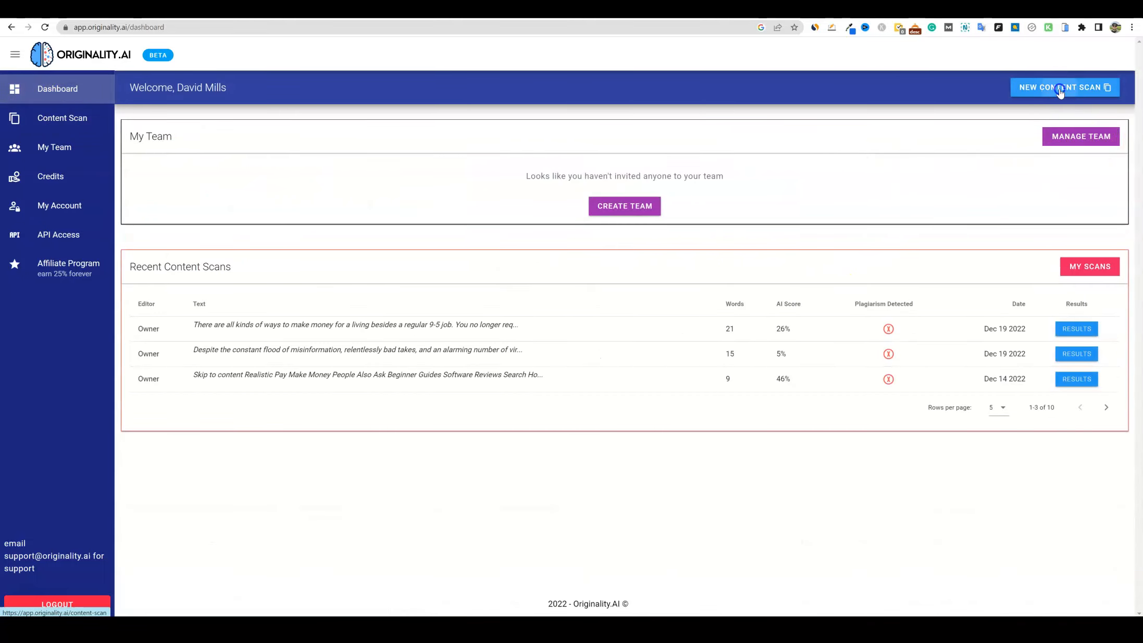
{"action": "left_click", "coordinate": [1059, 87]}
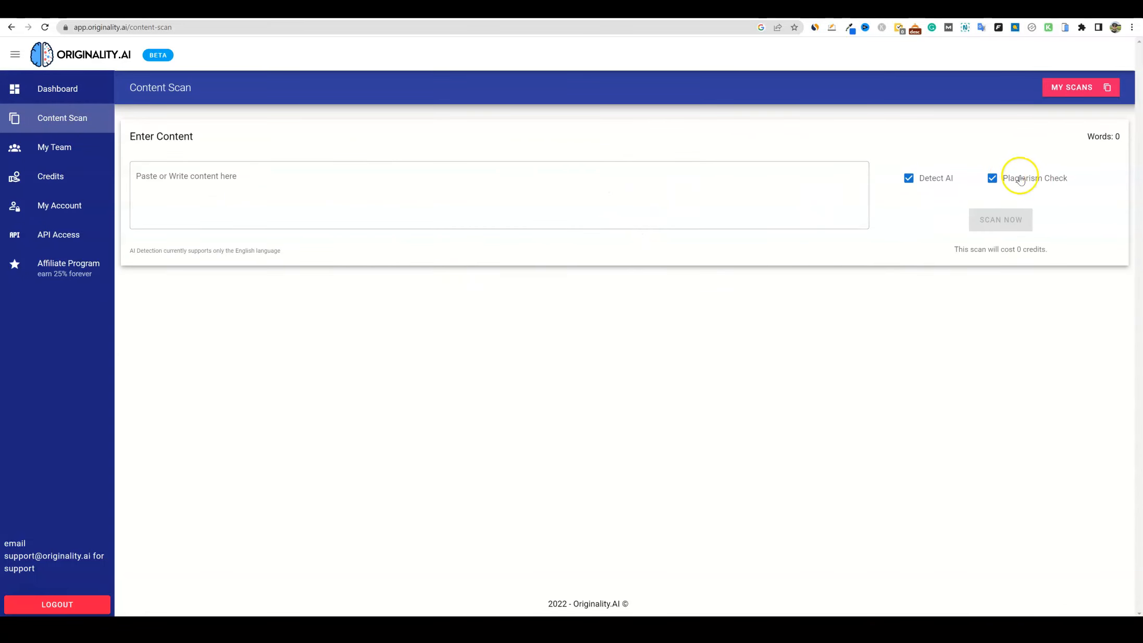
{"action": "left_click", "coordinate": [536, 197]}
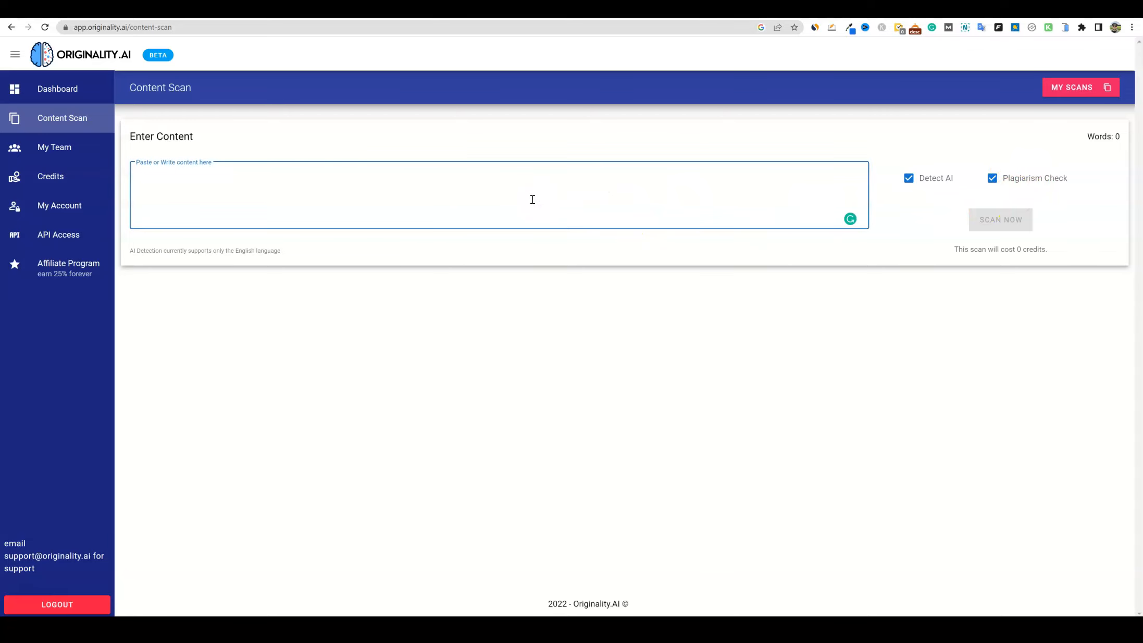
{"action": "key", "text": "ctrl+v"}
{"action": "scroll", "coordinate": [970, 292], "scroll_direction": "up", "scroll_amount": 15}
{"action": "left_click", "coordinate": [1015, 226]}
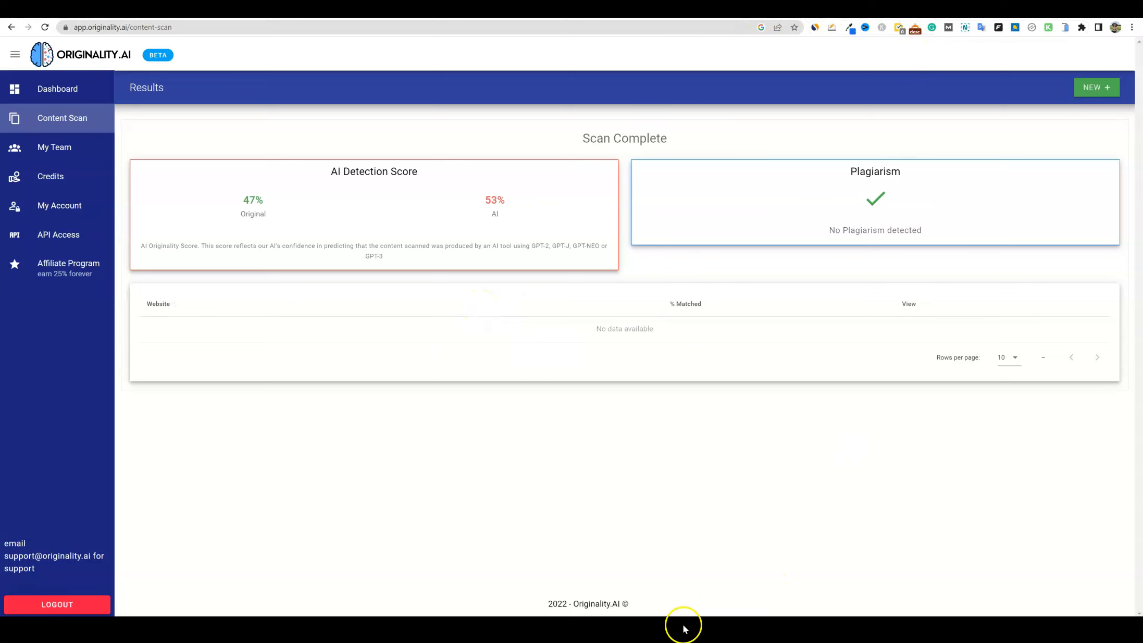
- Switch to Word and copy the full original ChatGPT article, which is already selected
{"action": "mouse_move", "coordinate": [623, 636]}
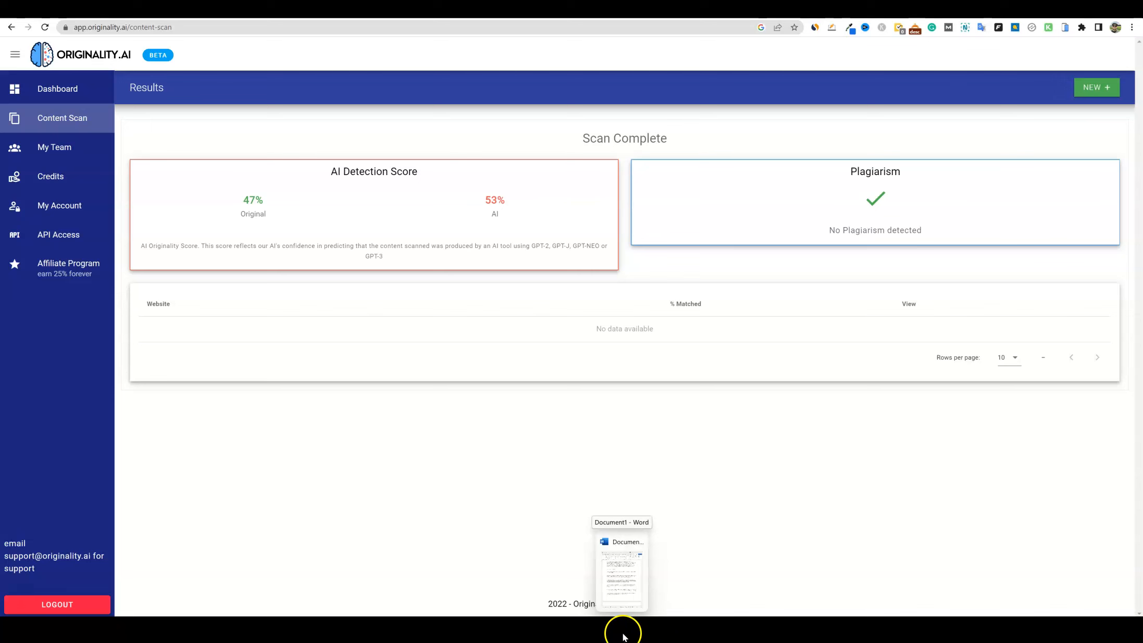
{"action": "left_click", "coordinate": [631, 578]}
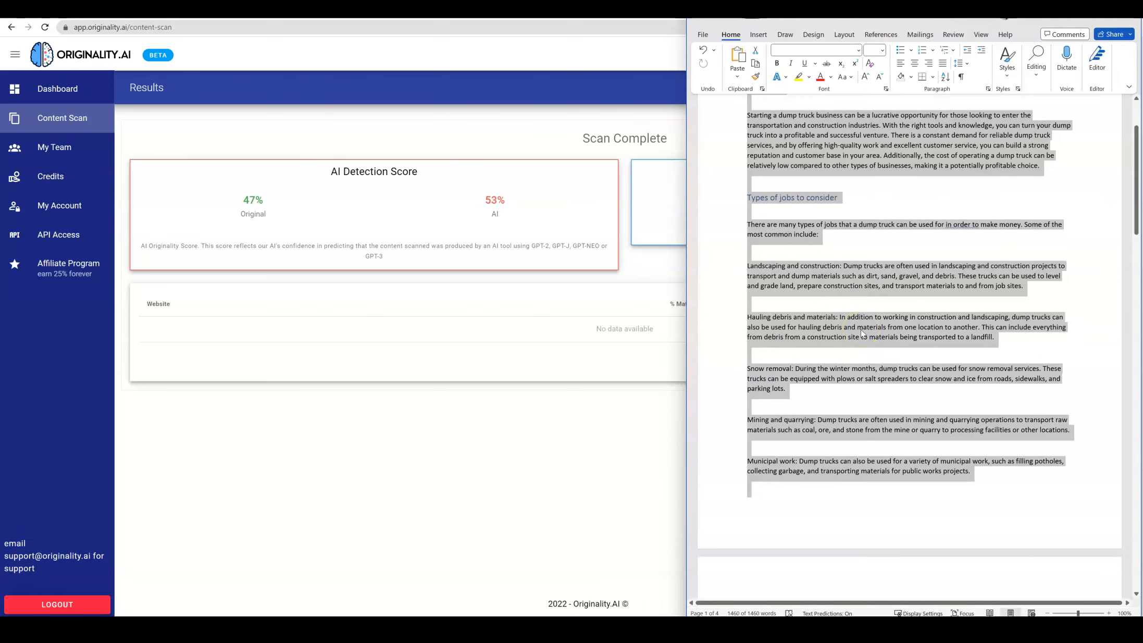
{"action": "right_click", "coordinate": [842, 288]}
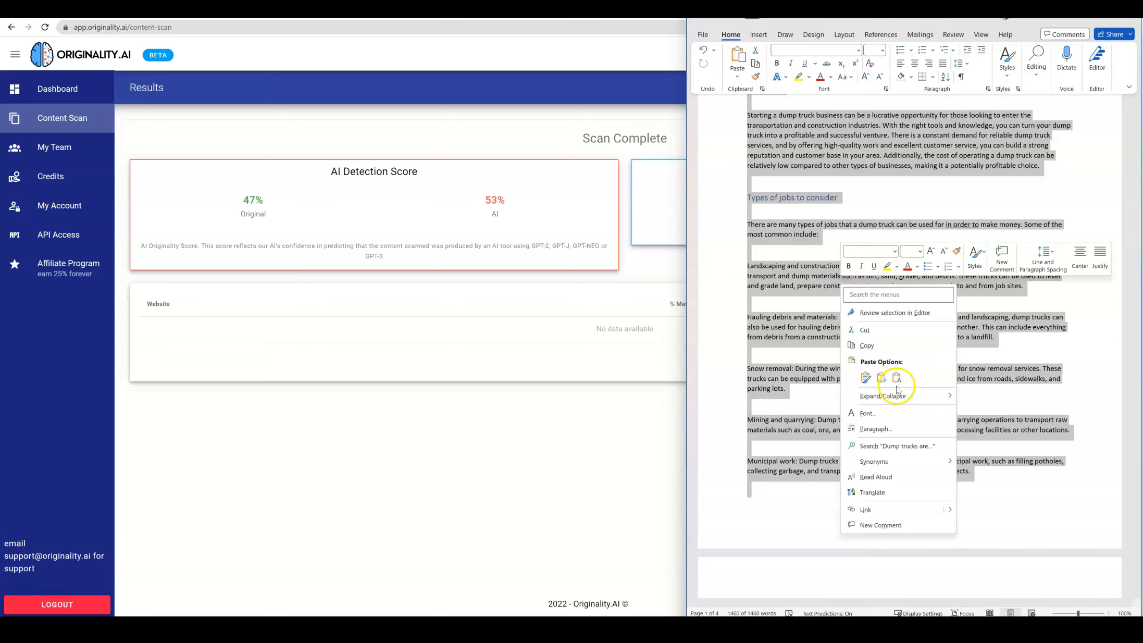
{"action": "left_click", "coordinate": [867, 345]}
- Return to Originality.AI and scan the original ChatGPT article in a new content scan with AI detection and plagiarism check enabled
{"action": "left_click", "coordinate": [610, 313]}
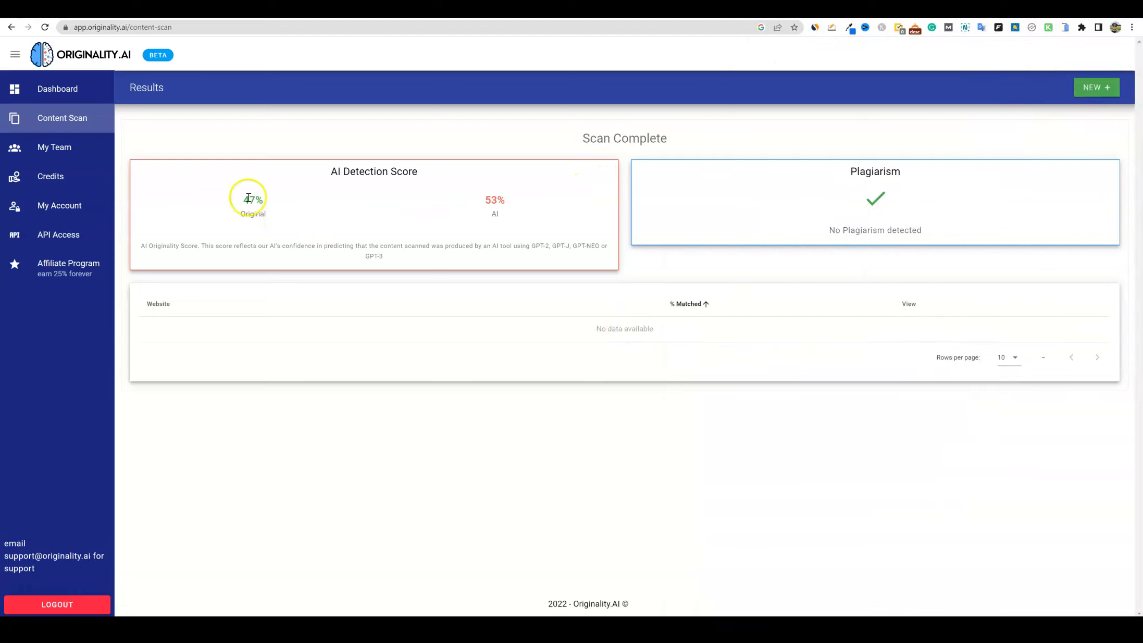
{"action": "left_click", "coordinate": [1096, 87]}
{"action": "left_click", "coordinate": [264, 197]}
{"action": "key", "text": "ctrl+v"}
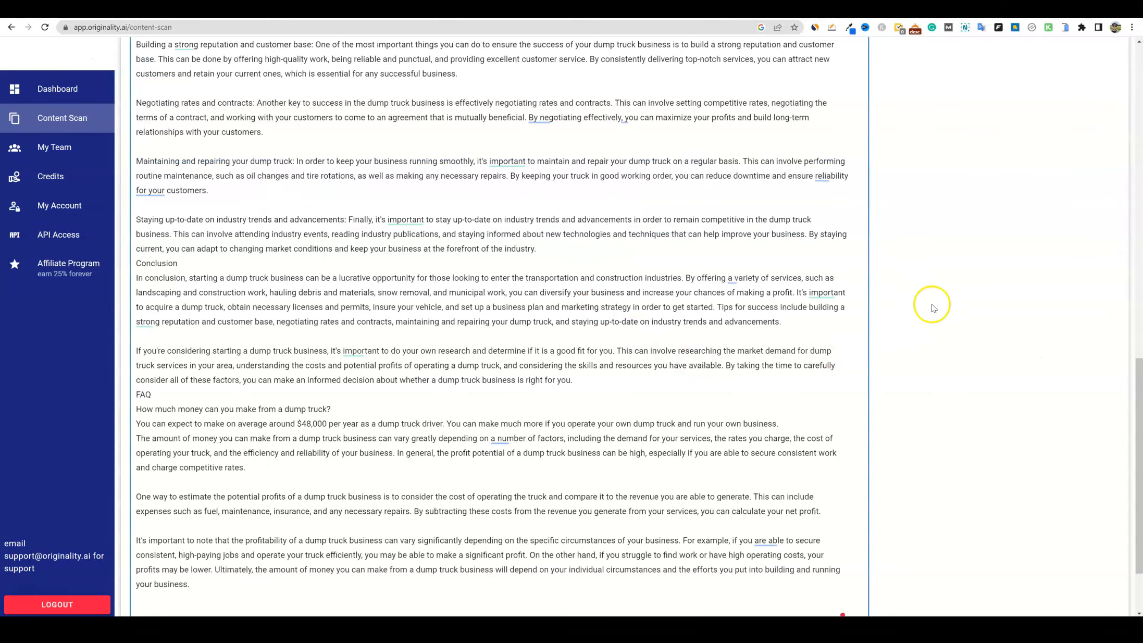
{"action": "scroll", "coordinate": [933, 302], "scroll_direction": "up", "scroll_amount": 20}
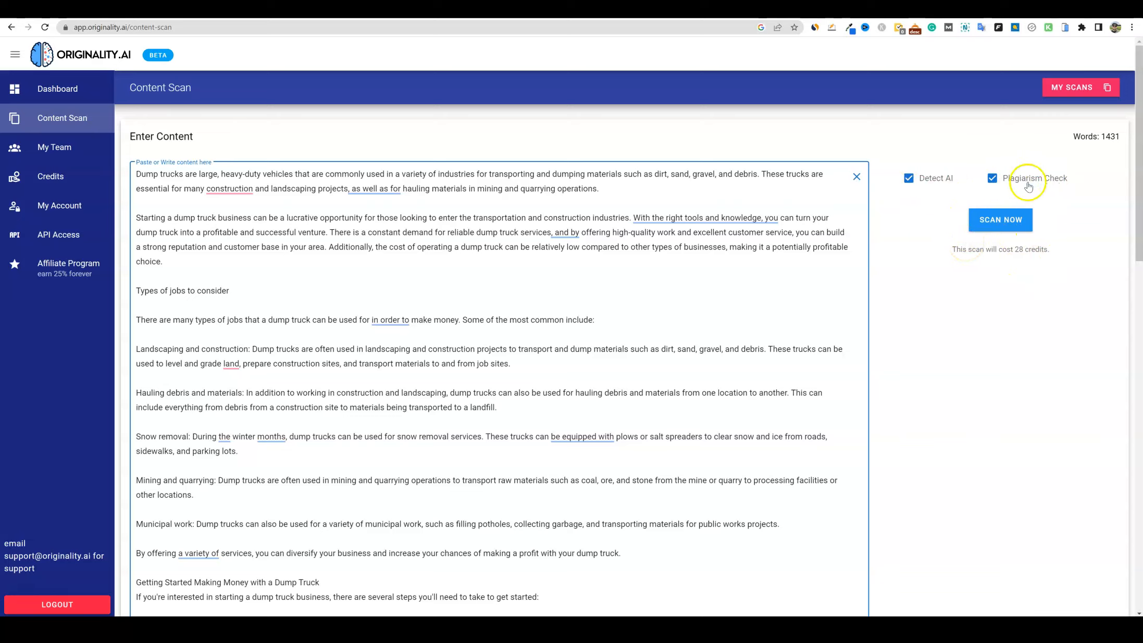
{"action": "left_click", "coordinate": [1015, 228]}
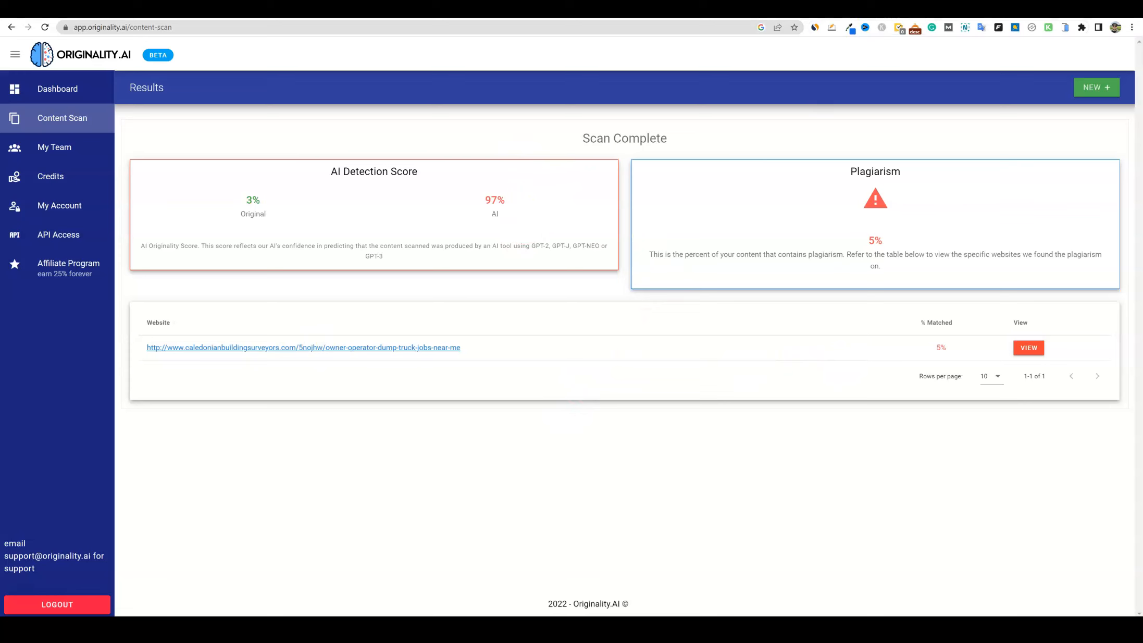
- Look back at the source text in ChatGPT and compare the original article's originality score with the recent scans on the Originality.AI dashboard
{"action": "left_click", "coordinate": [825, 15]}
{"action": "scroll", "coordinate": [574, 350], "scroll_direction": "down", "scroll_amount": 5}
{"action": "left_click_drag", "start_coordinate": [675, 505], "coordinate": [528, 355]}
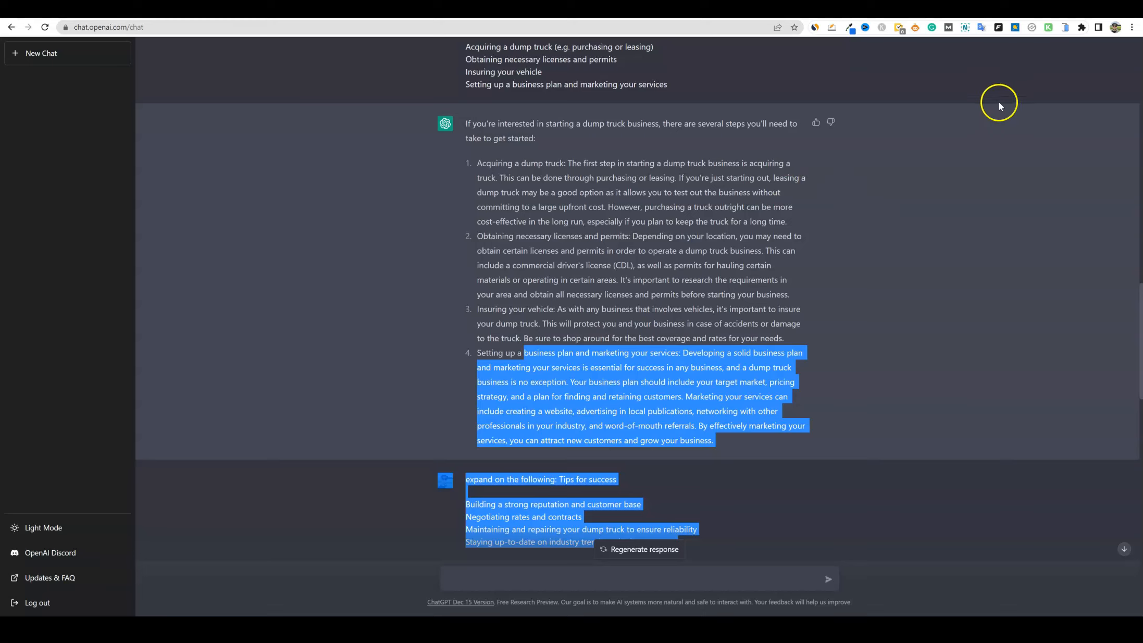
{"action": "left_click", "coordinate": [980, 10]}
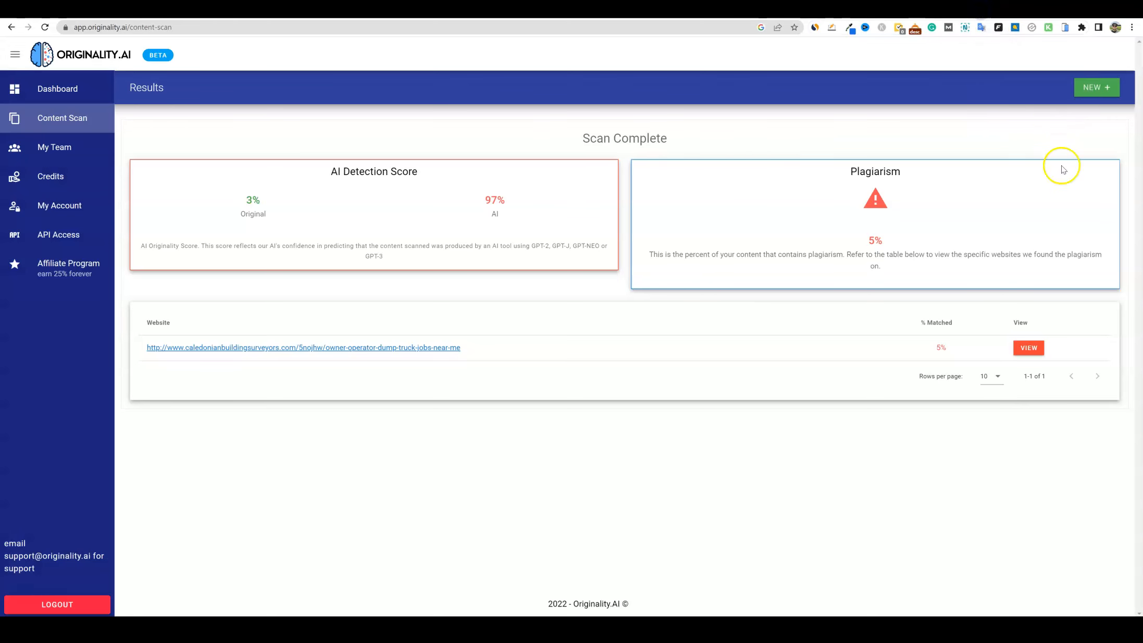
{"action": "left_click_drag", "start_coordinate": [245, 200], "coordinate": [272, 224]}
{"action": "left_click", "coordinate": [298, 146]}
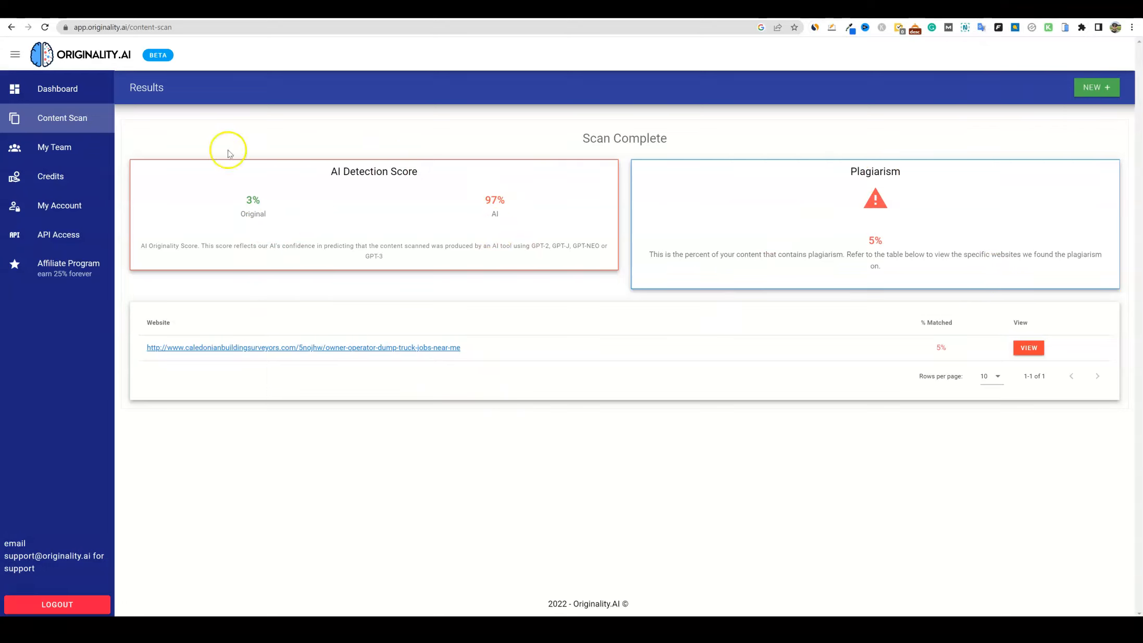
{"action": "left_click", "coordinate": [64, 93]}
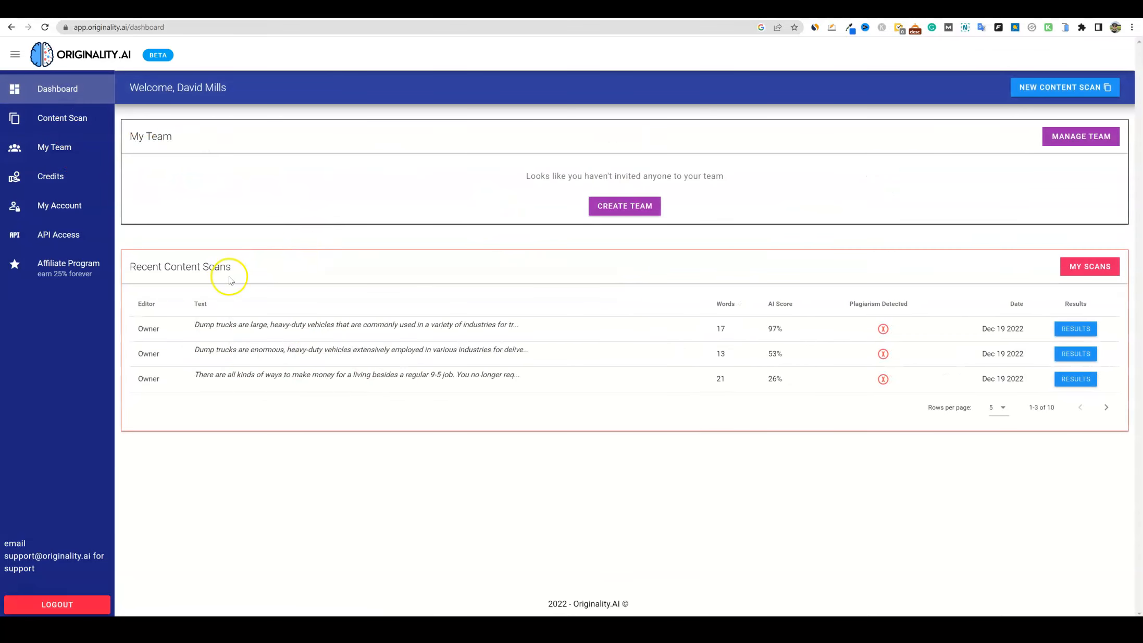
- Switch to QuillBot and raise the synonym level to its maximum for the Fluency paraphrase
{"action": "left_click", "coordinate": [898, 14]}
{"action": "scroll", "coordinate": [642, 272], "scroll_direction": "up", "scroll_amount": 15}
{"action": "scroll", "coordinate": [642, 272], "scroll_direction": "up", "scroll_amount": 10}
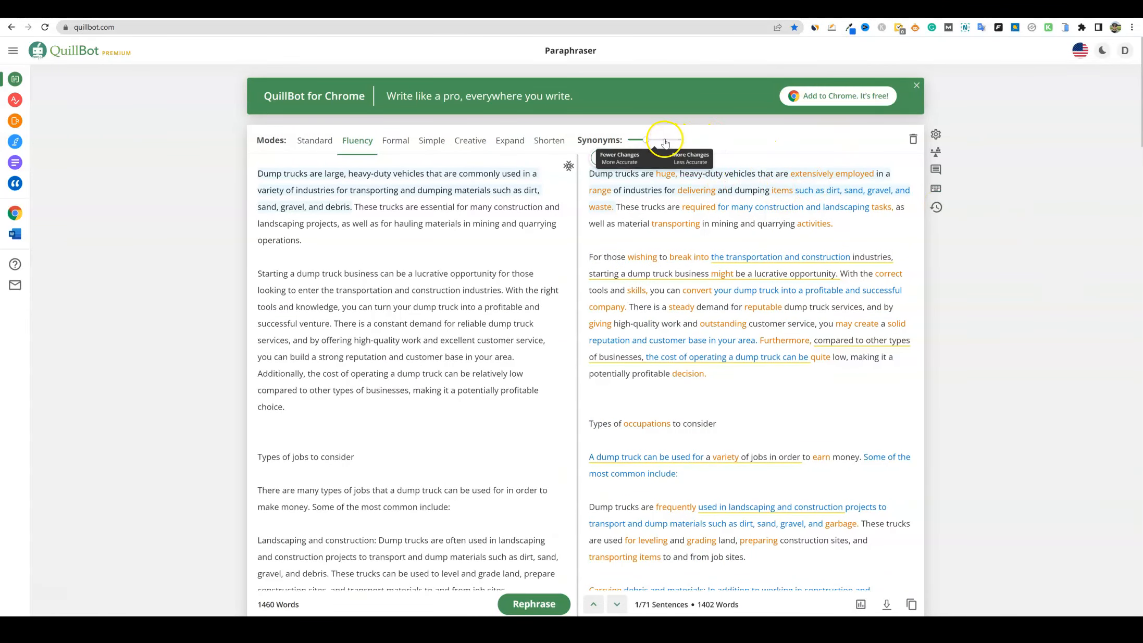
{"action": "left_click_drag", "start_coordinate": [646, 141], "coordinate": [727, 140]}
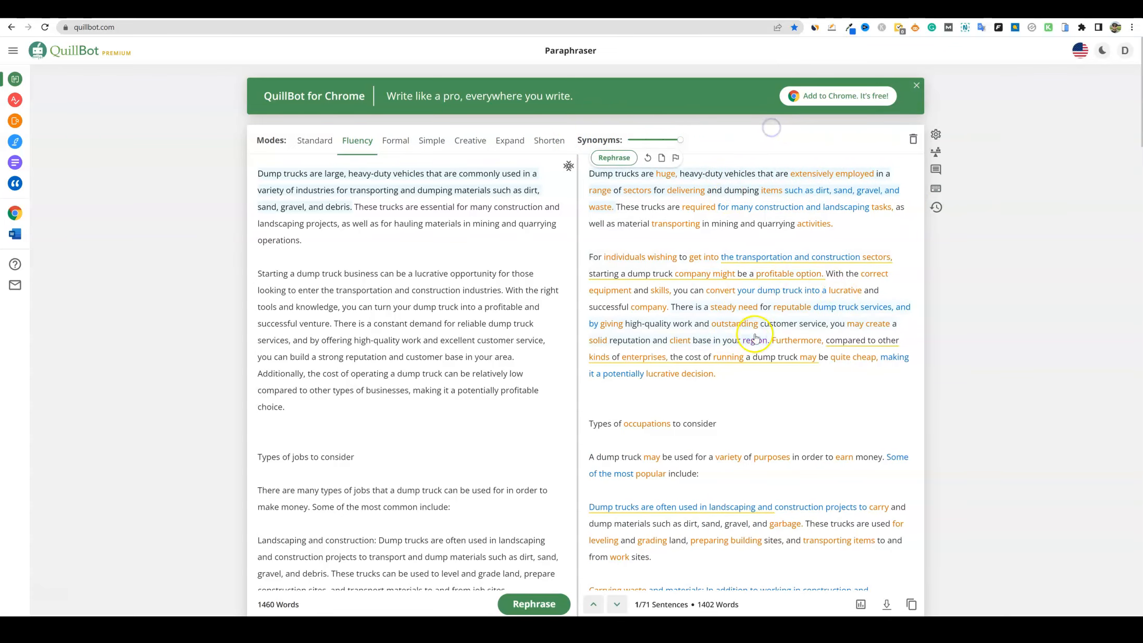
- Skim the maximum-synonym Fluency paraphrase from start to end and copy its full text
{"action": "scroll", "coordinate": [802, 372], "scroll_direction": "down", "scroll_amount": 20}
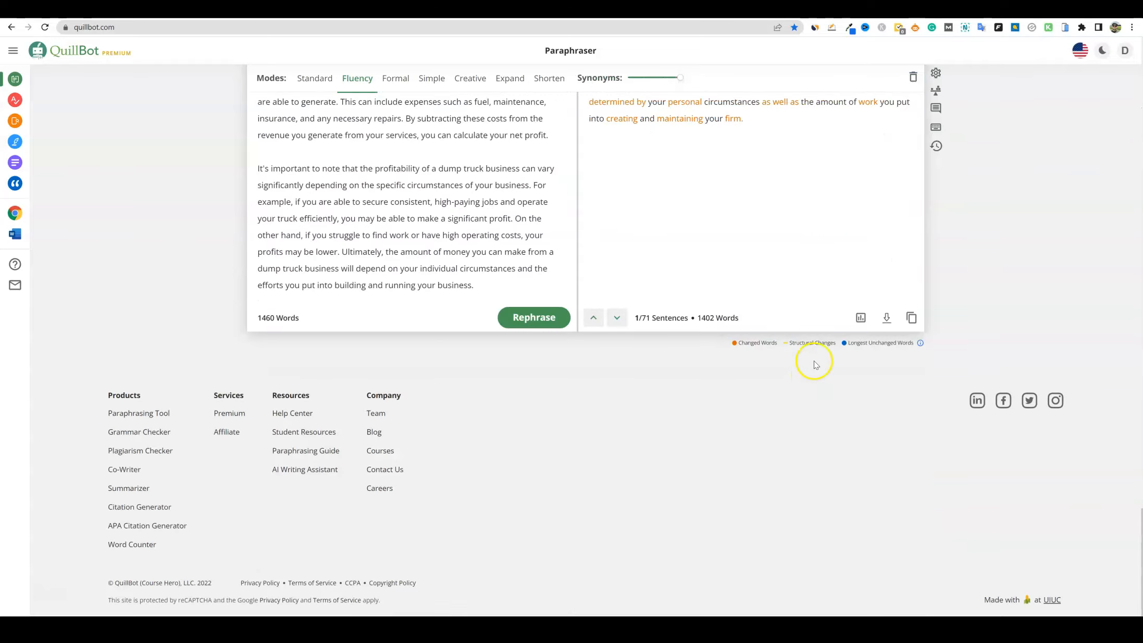
{"action": "scroll", "coordinate": [802, 359], "scroll_direction": "up", "scroll_amount": 5}
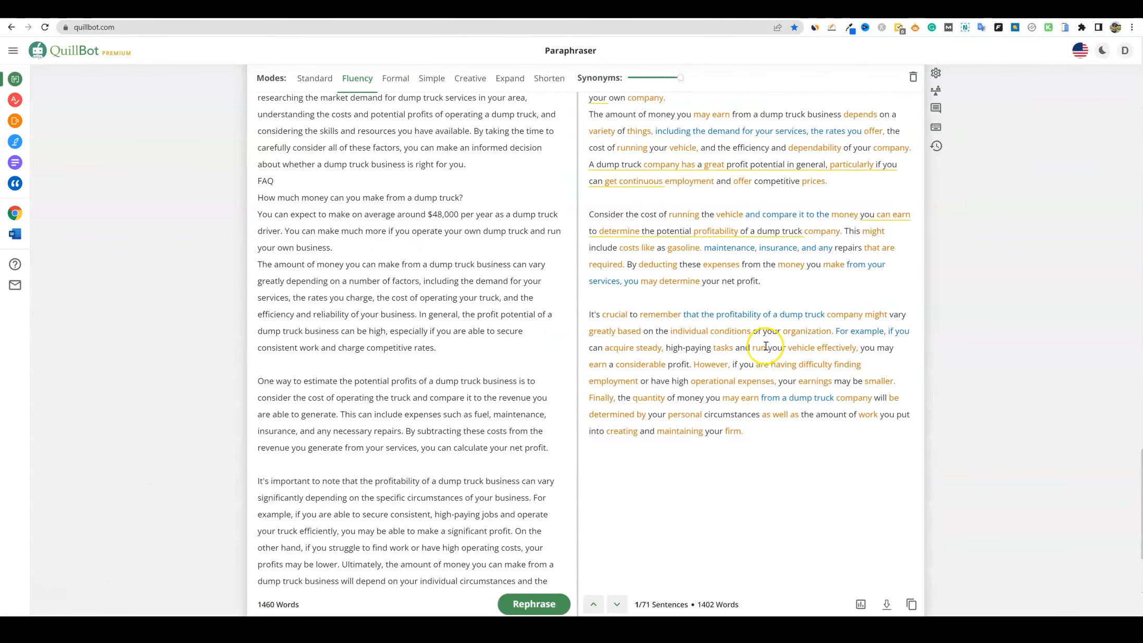
{"action": "scroll", "coordinate": [693, 228], "scroll_direction": "up", "scroll_amount": 10}
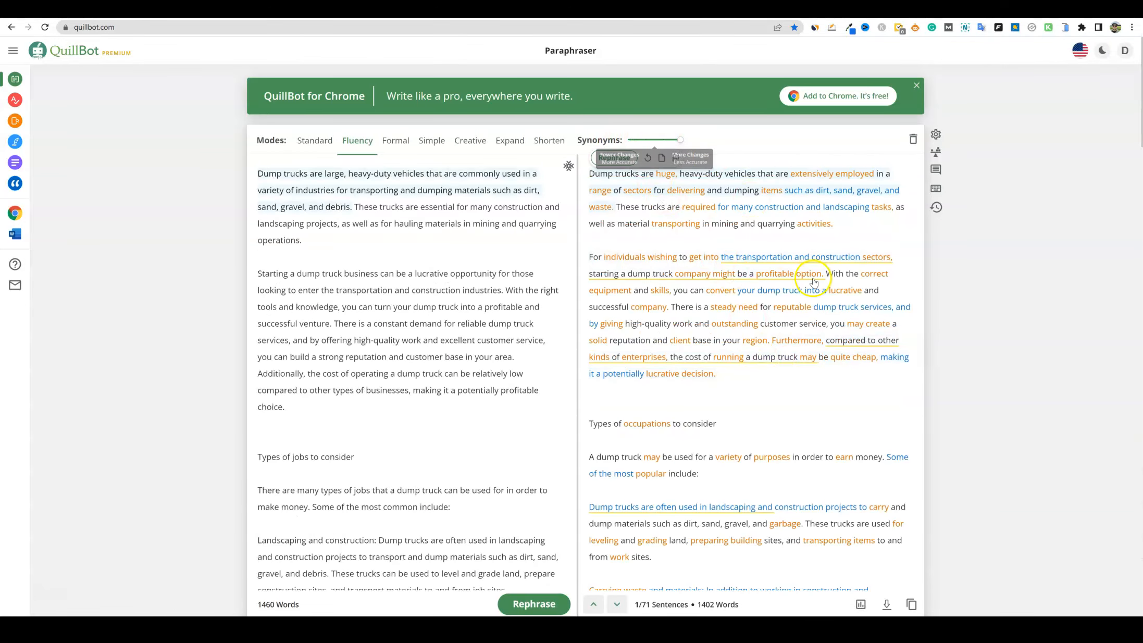
{"action": "scroll", "coordinate": [834, 286], "scroll_direction": "down", "scroll_amount": 5}
{"action": "scroll", "coordinate": [864, 346], "scroll_direction": "down", "scroll_amount": 10}
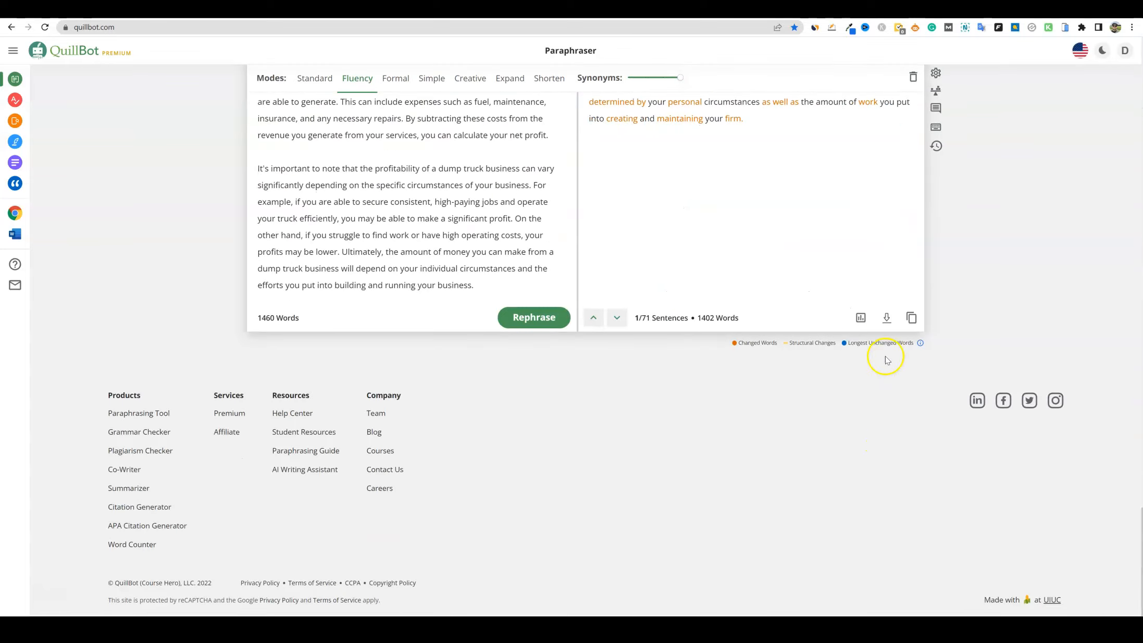
{"action": "left_click", "coordinate": [911, 319]}
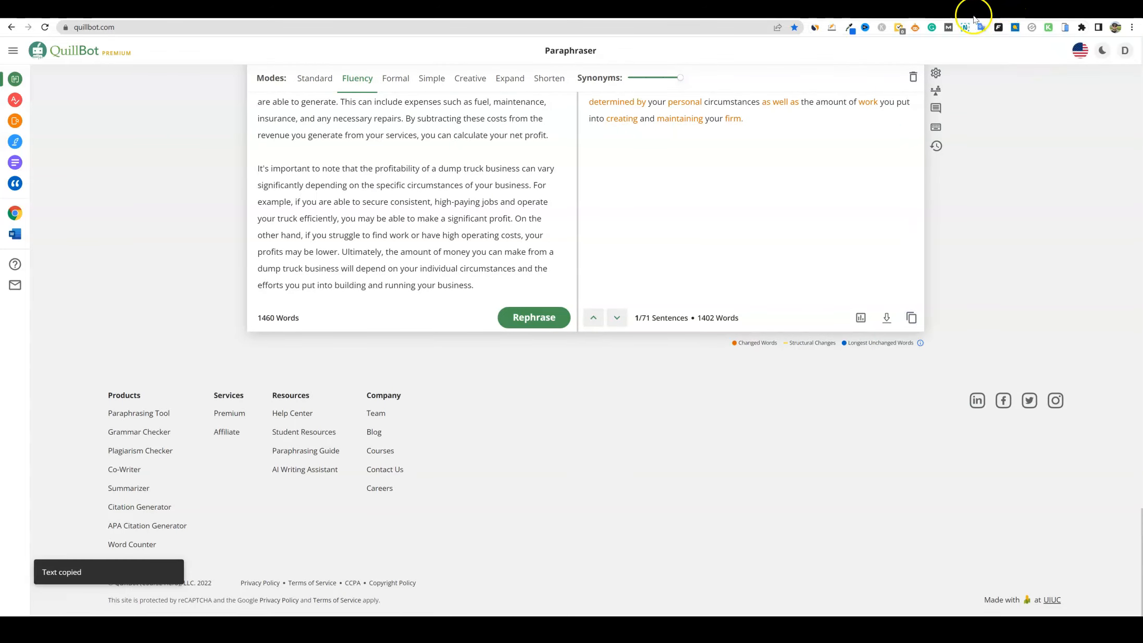
- Return to Originality.AI and scan the Fluency paraphrase in a new content scan with AI detection enabled and the plagiarism check disabled
{"action": "left_click", "coordinate": [982, 11]}
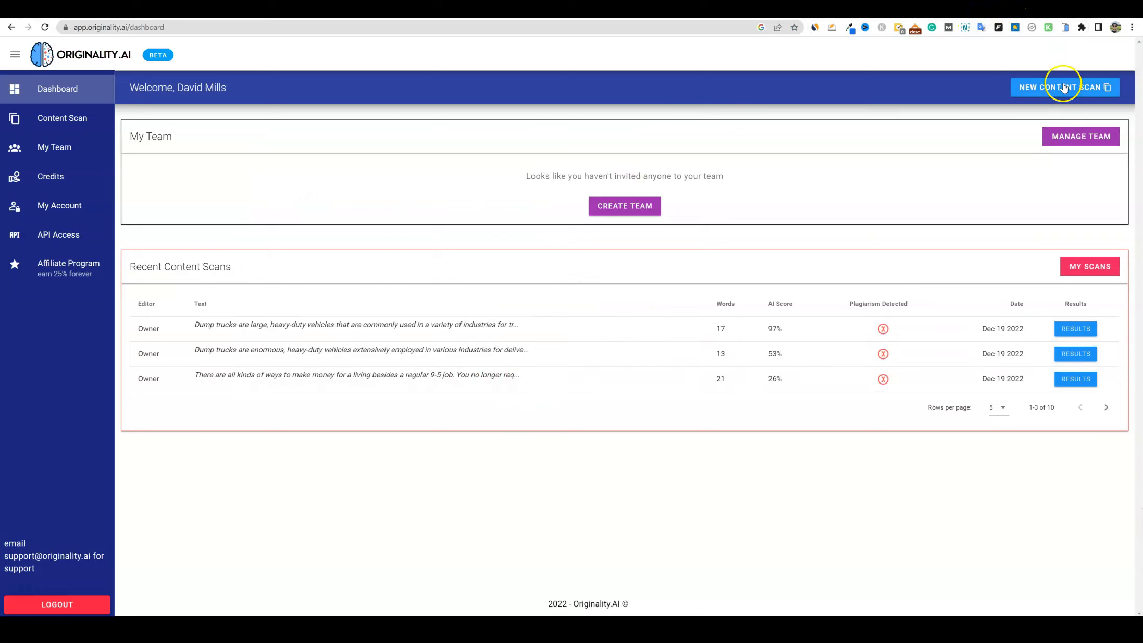
{"action": "left_click", "coordinate": [1091, 267]}
{"action": "left_click", "coordinate": [992, 178]}
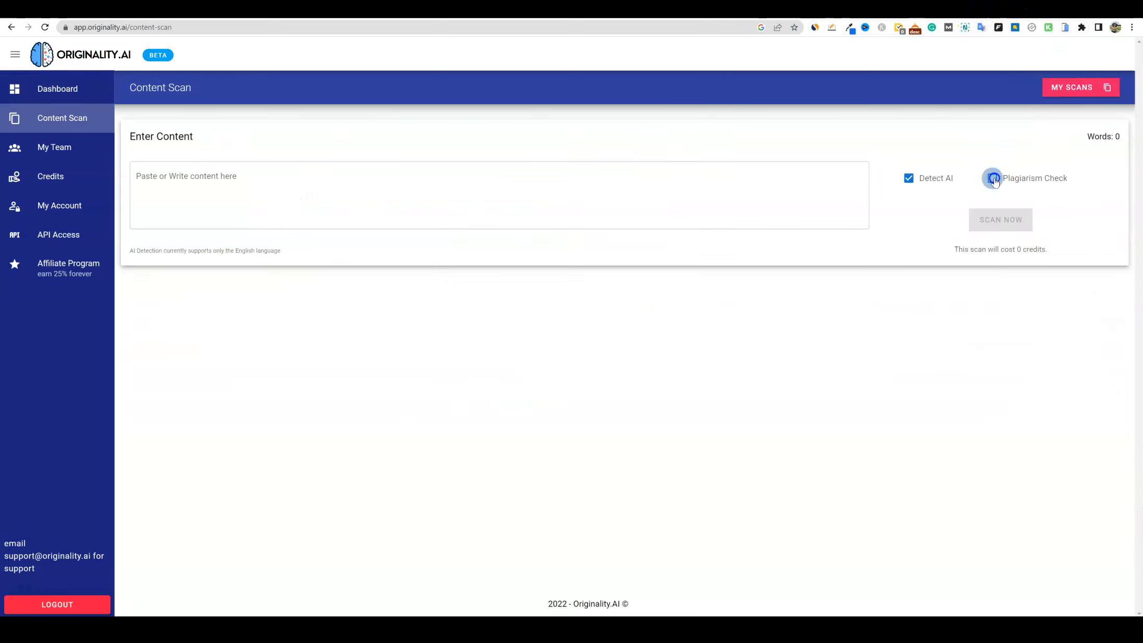
{"action": "left_click", "coordinate": [651, 204]}
{"action": "key", "text": "ctrl+v"}
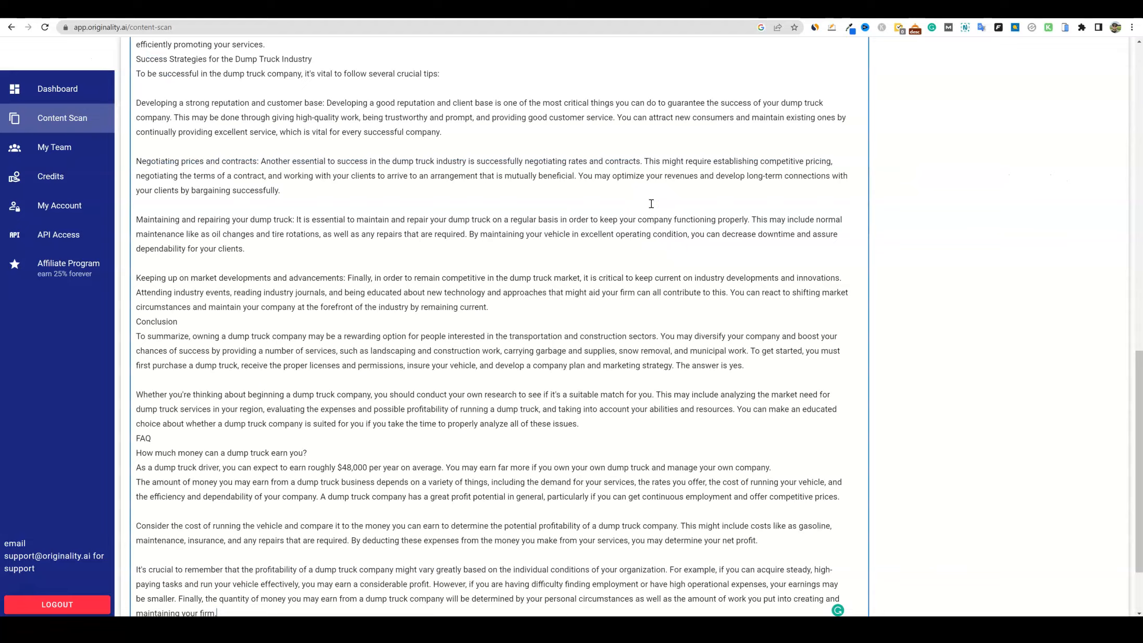
{"action": "scroll", "coordinate": [969, 229], "scroll_direction": "up", "scroll_amount": 15}
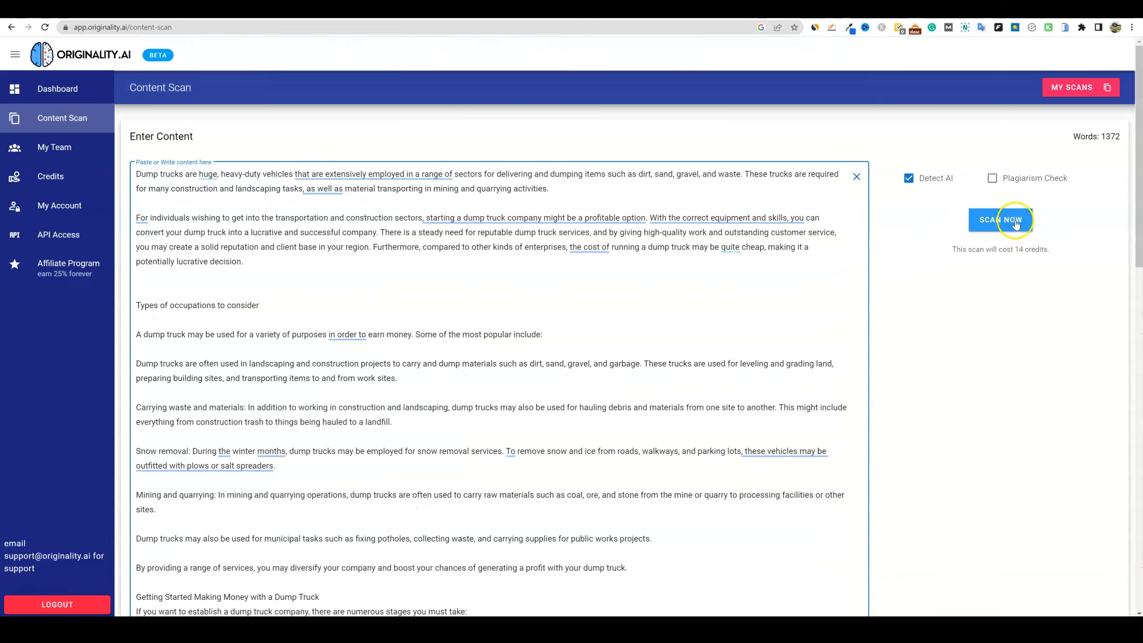
{"action": "left_click", "coordinate": [979, 219]}
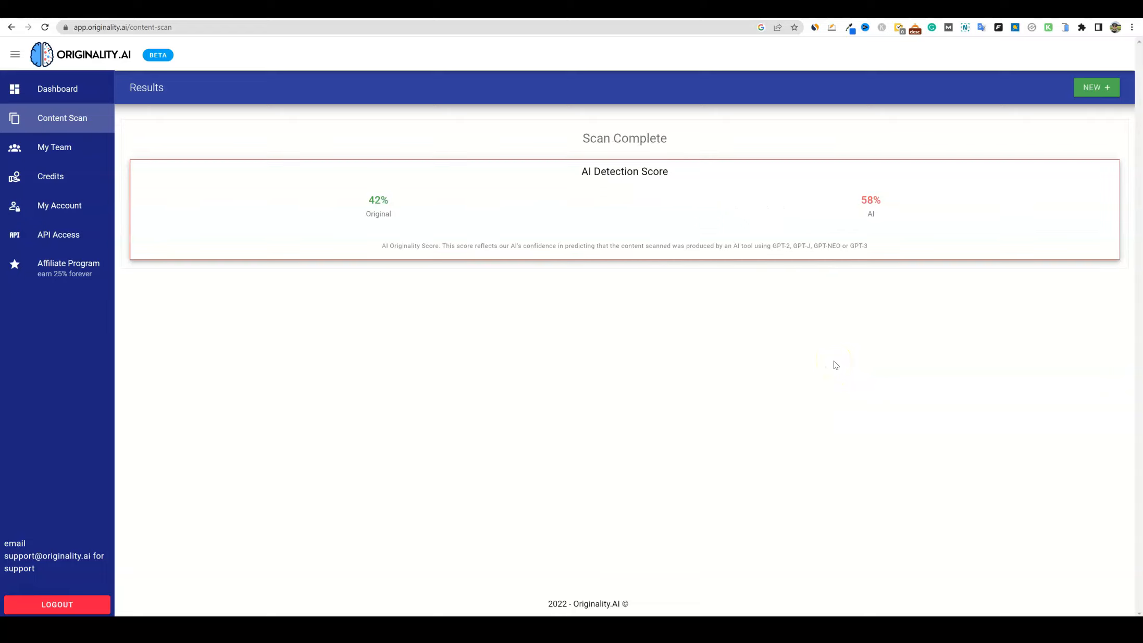
- Switch to QuillBot, paraphrase the article in Creative mode with maximum synonyms, and copy the full result
{"action": "left_click", "coordinate": [900, 9]}
{"action": "scroll", "coordinate": [791, 255], "scroll_direction": "up", "scroll_amount": 15}
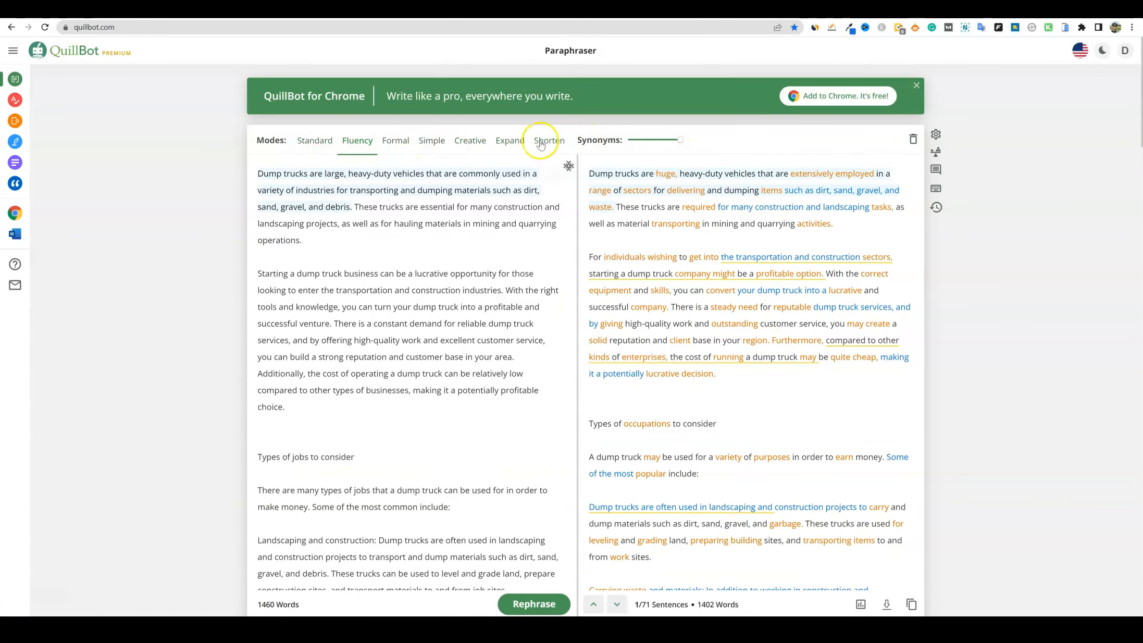
{"action": "left_click", "coordinate": [478, 142]}
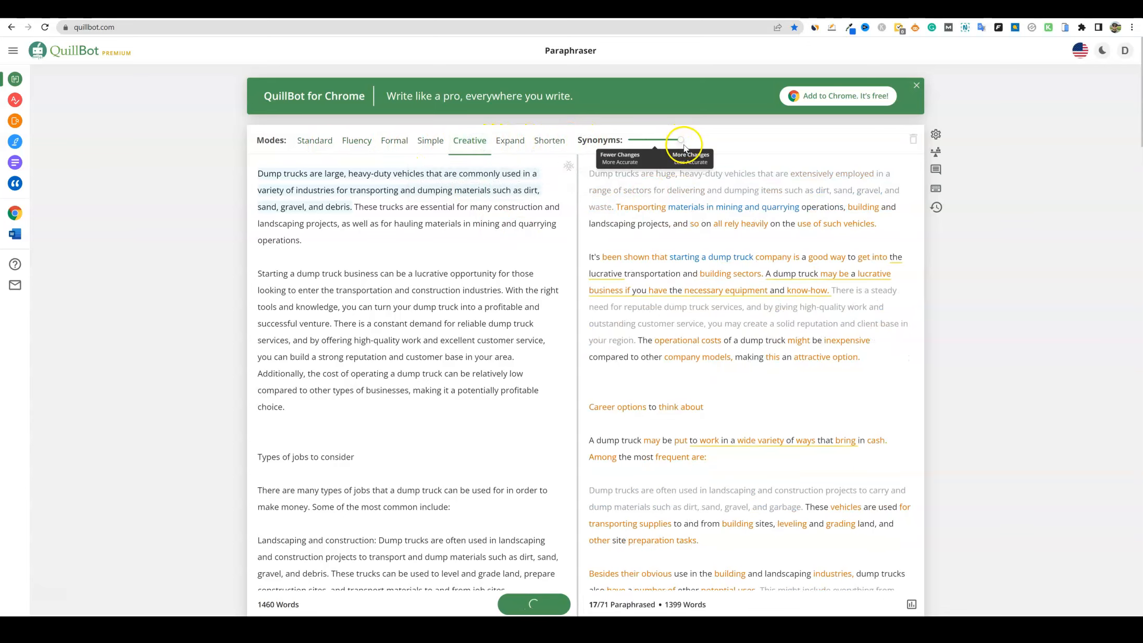
{"action": "scroll", "coordinate": [982, 383], "scroll_direction": "down", "scroll_amount": 20}
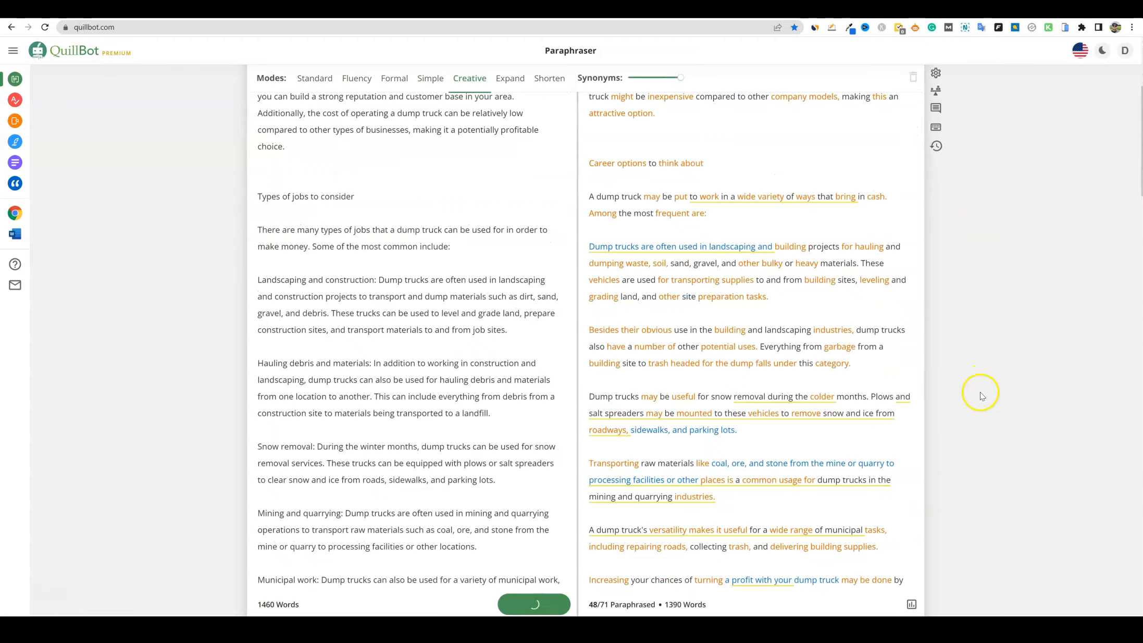
{"action": "left_click", "coordinate": [912, 526]}
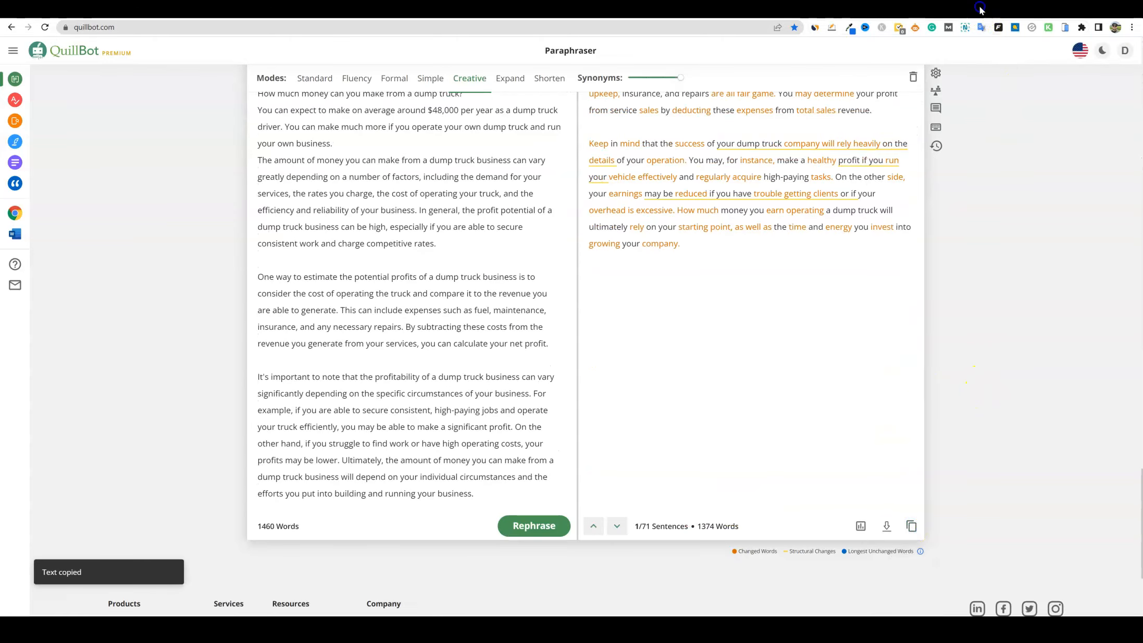
- Return to Originality.AI and scan the Creative paraphrase in a new content scan with only AI detection enabled
{"action": "left_click", "coordinate": [980, 11]}
{"action": "left_click", "coordinate": [1101, 87]}
{"action": "left_click", "coordinate": [785, 203]}
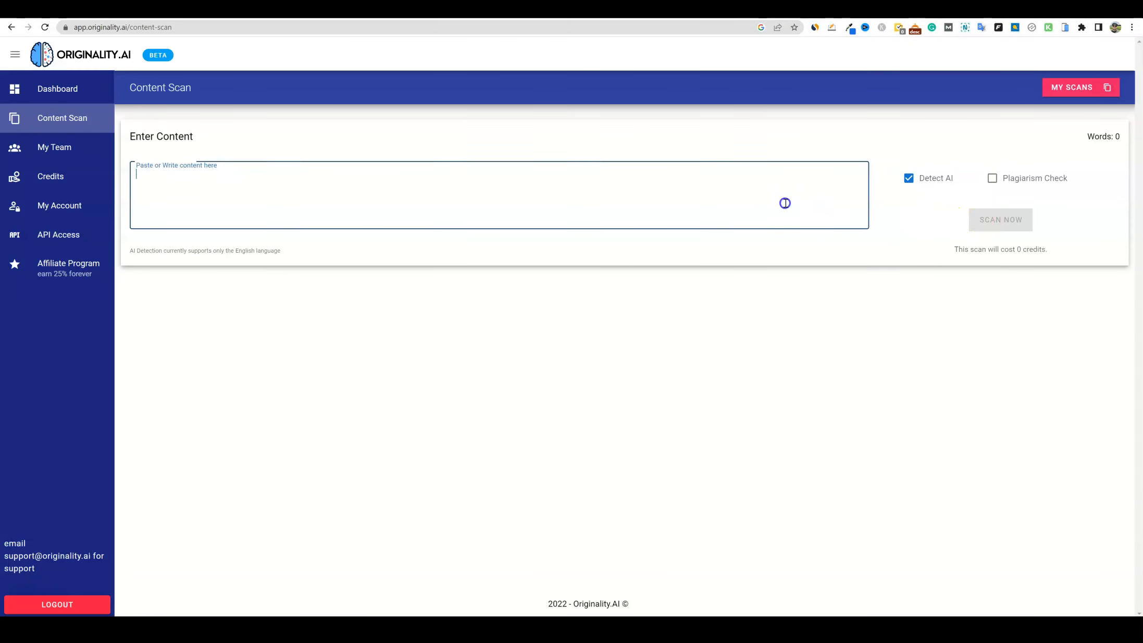
{"action": "key", "text": "ctrl+v"}
{"action": "scroll", "coordinate": [1052, 248], "scroll_direction": "up", "scroll_amount": 15}
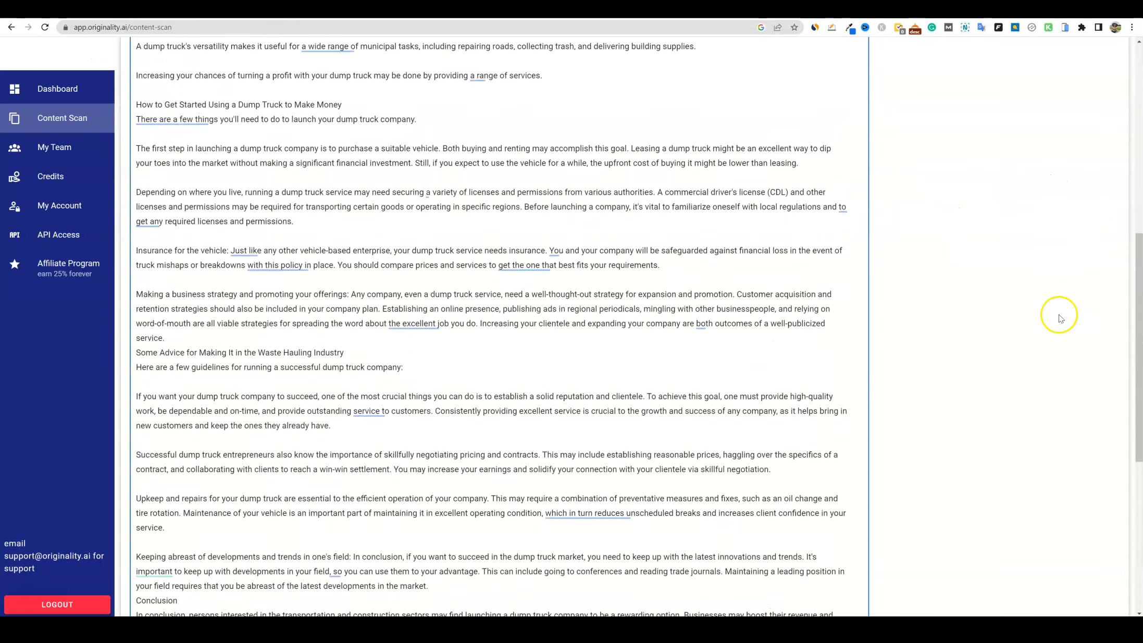
{"action": "left_click", "coordinate": [1026, 231]}
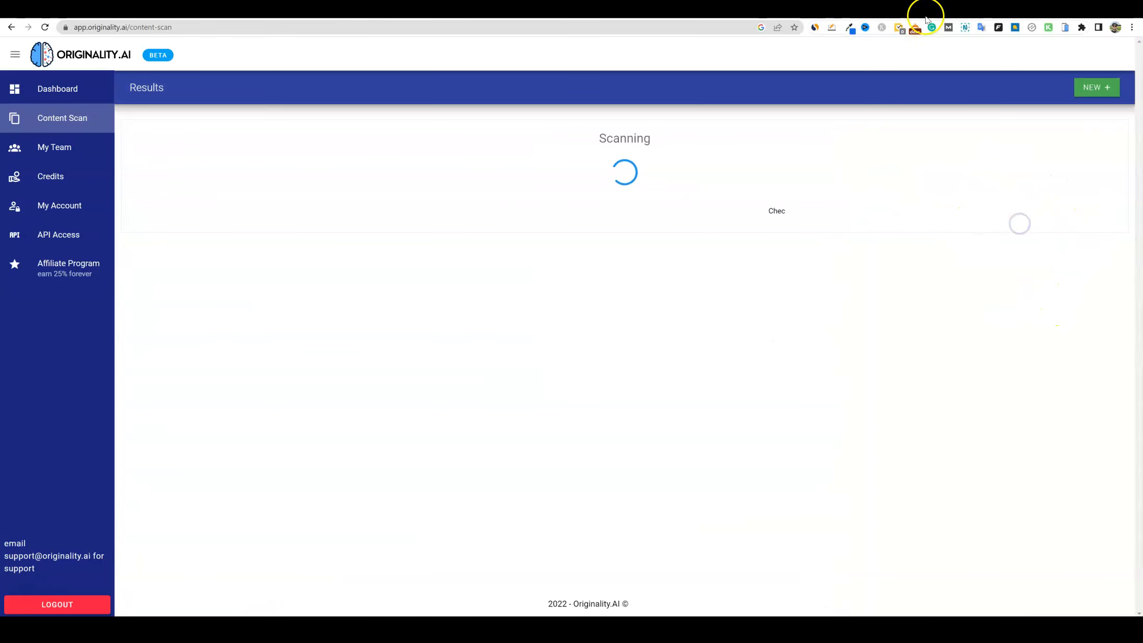
- Read through the Creative paraphrase in QuillBot and check its AI detection score in Originality.AI
{"action": "left_click", "coordinate": [903, 7]}
{"action": "scroll", "coordinate": [503, 168], "scroll_direction": "down", "scroll_amount": 15}
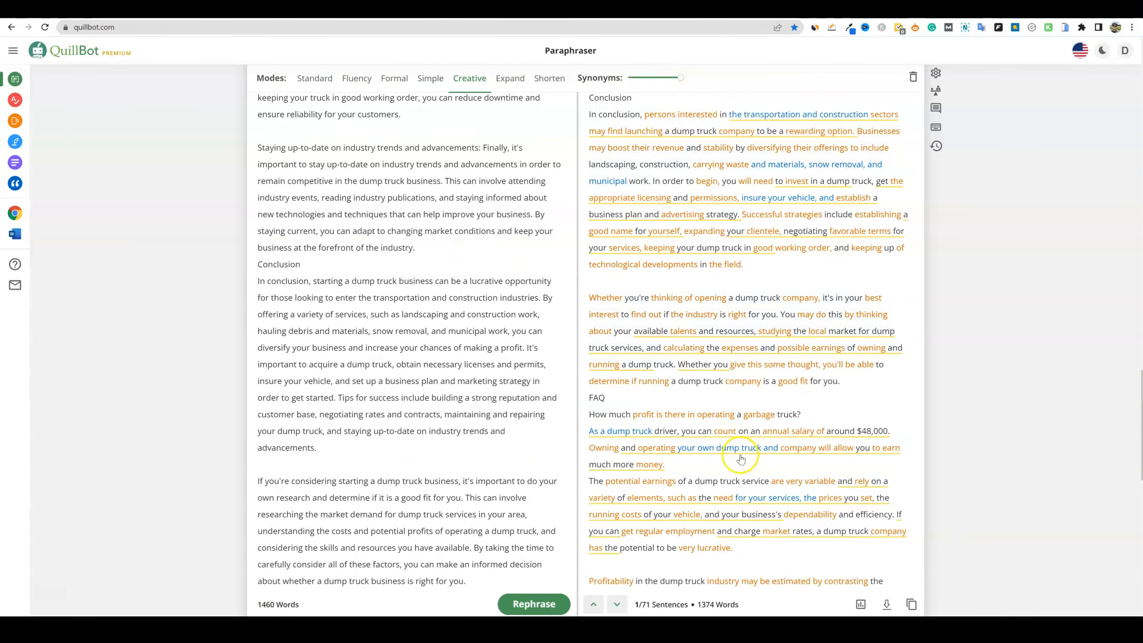
{"action": "scroll", "coordinate": [797, 450], "scroll_direction": "up", "scroll_amount": 5}
{"action": "scroll", "coordinate": [796, 450], "scroll_direction": "up", "scroll_amount": 6}
{"action": "left_click", "coordinate": [981, 9]}
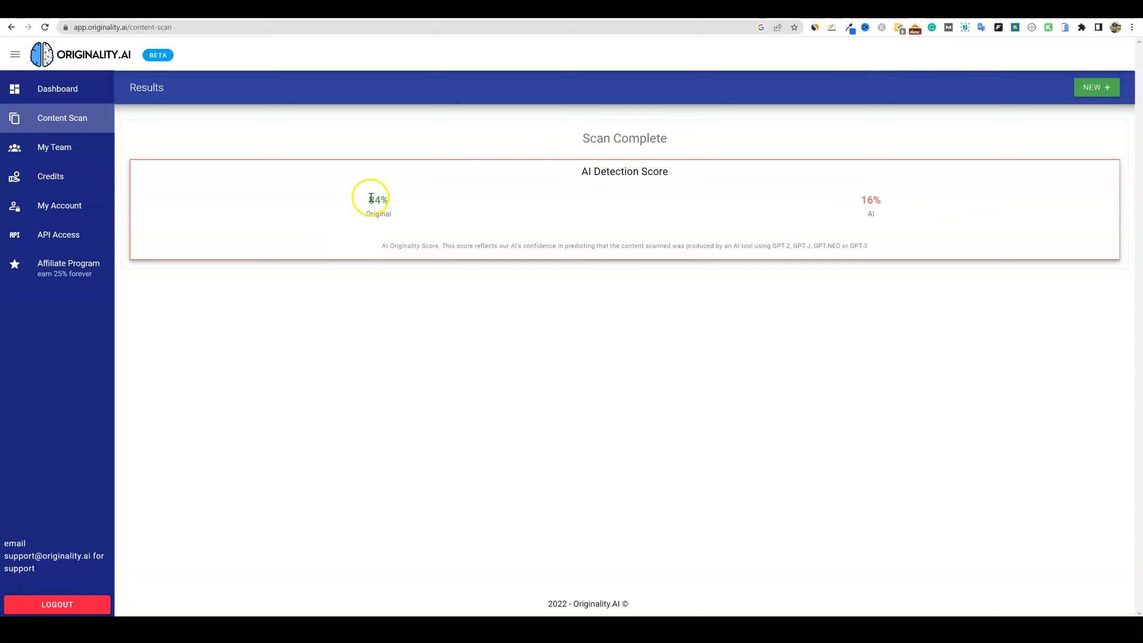
{"action": "left_click_drag", "start_coordinate": [334, 193], "coordinate": [824, 224]}
{"action": "left_click", "coordinate": [920, 401]}
- Review the opening of the Creative paraphrase in QuillBot, and examine the corrected article in Grammarly from its conclusion back to the introduction
{"action": "left_click", "coordinate": [907, 9]}
{"action": "scroll", "coordinate": [931, 202], "scroll_direction": "up", "scroll_amount": 15}
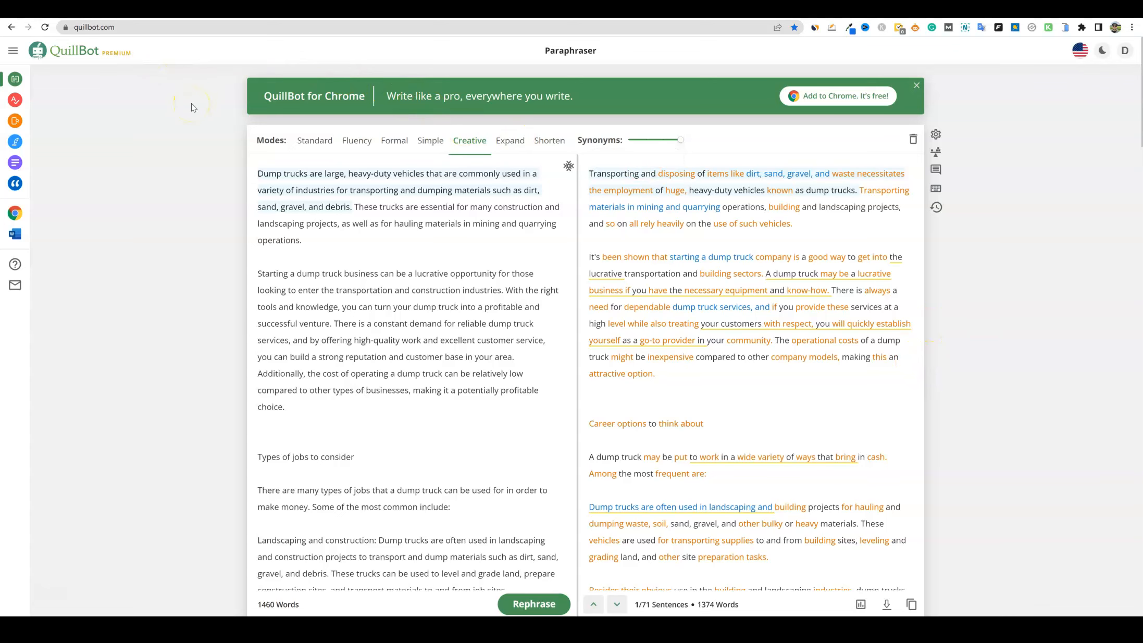
{"action": "scroll", "coordinate": [766, 391], "scroll_direction": "down", "scroll_amount": 5}
{"action": "scroll", "coordinate": [769, 396], "scroll_direction": "up", "scroll_amount": 5}
{"action": "left_click", "coordinate": [795, 180]}
{"action": "left_click", "coordinate": [945, 12]}
{"action": "scroll", "coordinate": [354, 294], "scroll_direction": "up", "scroll_amount": 20}
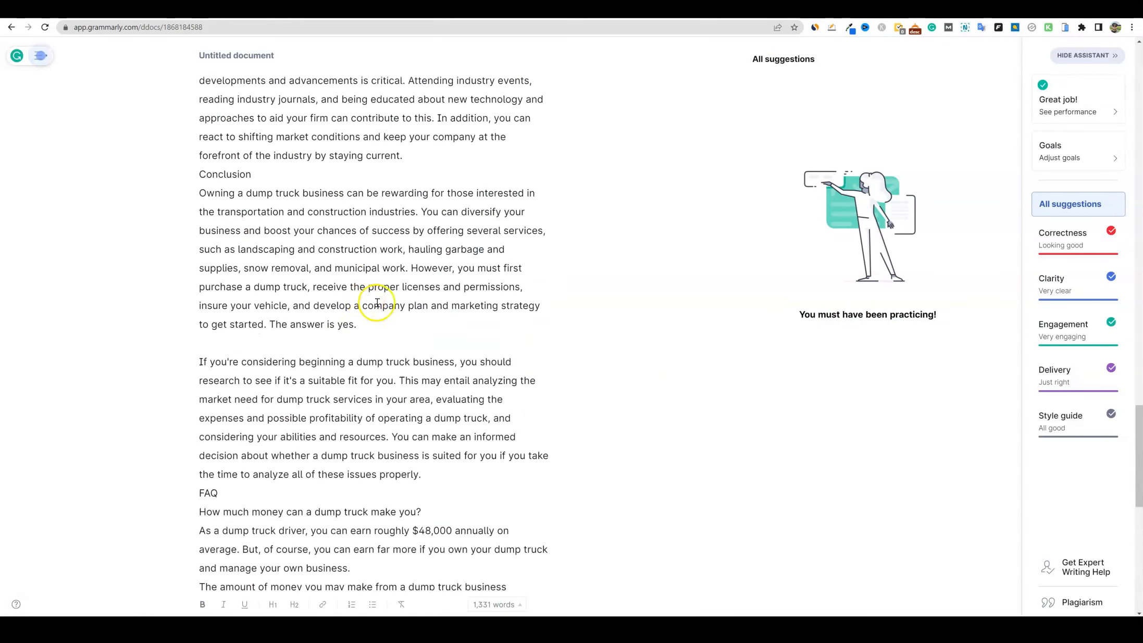
{"action": "scroll", "coordinate": [381, 292], "scroll_direction": "up", "scroll_amount": 10}
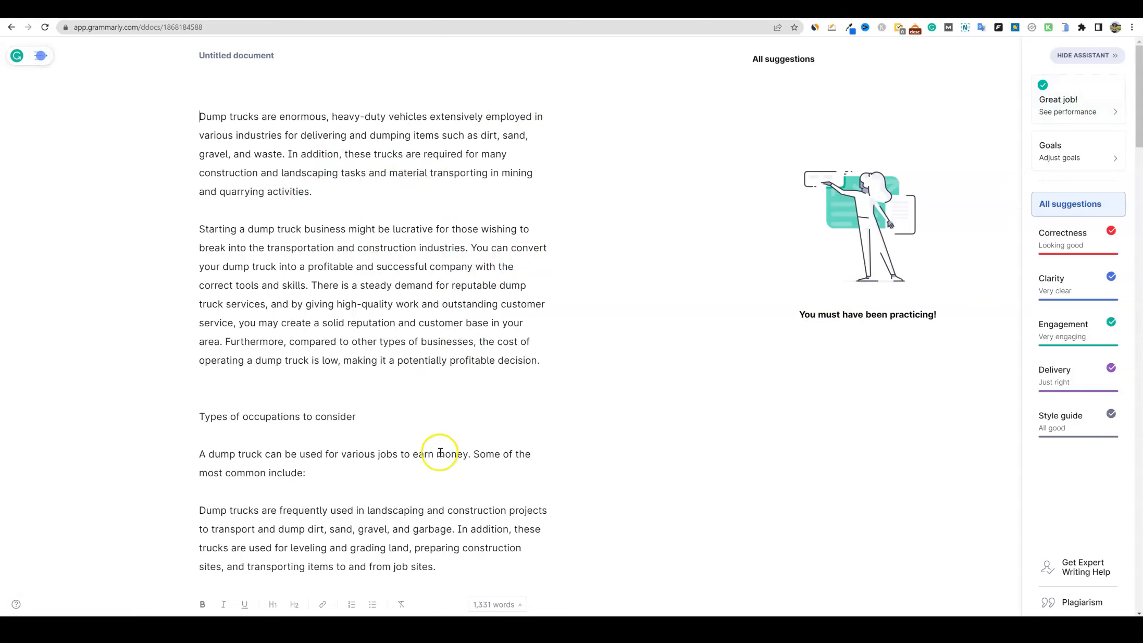
{"action": "scroll", "coordinate": [441, 452], "scroll_direction": "down", "scroll_amount": 5}
{"action": "scroll", "coordinate": [439, 452], "scroll_direction": "up", "scroll_amount": 5}
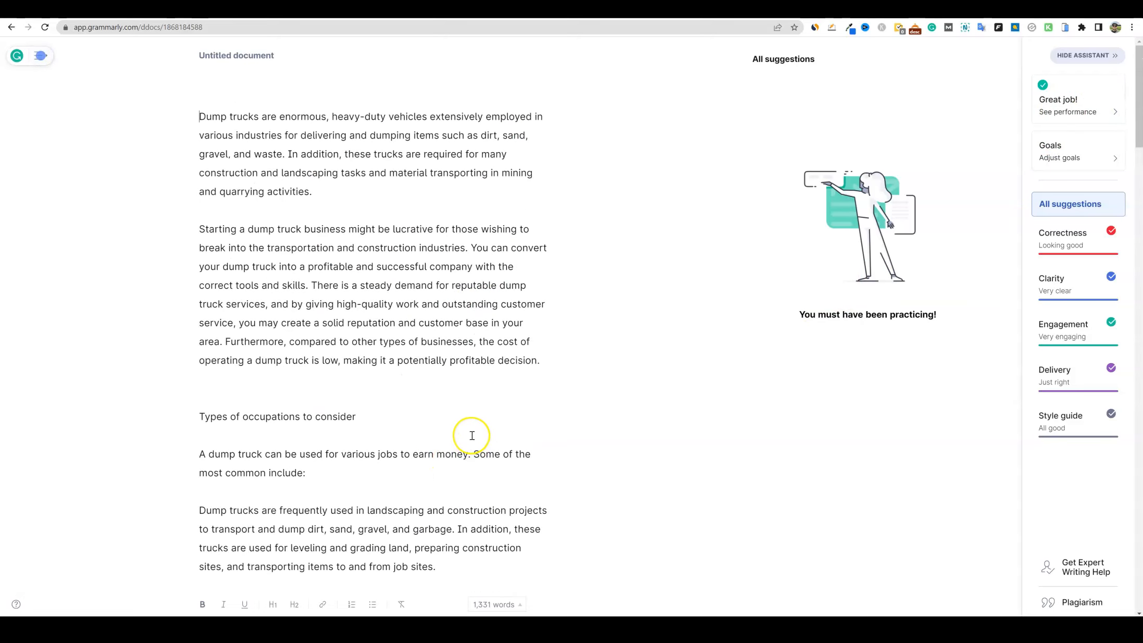